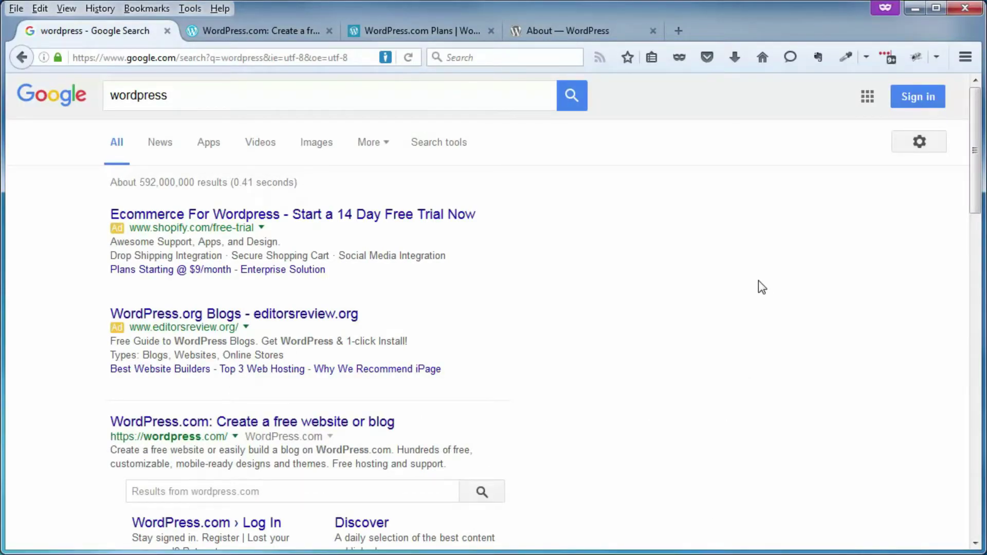
pyautogui.scroll(-5, 652, 323)
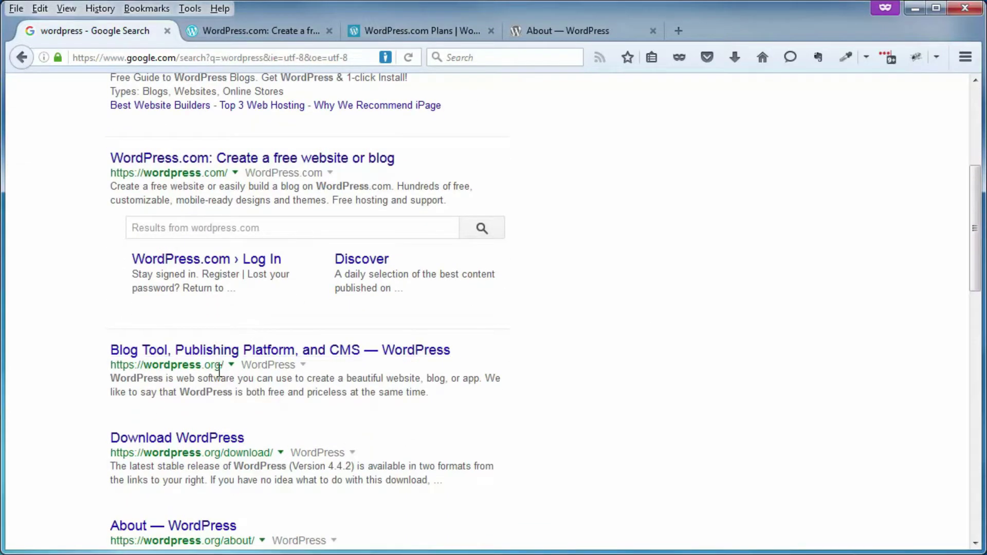
pyautogui.scroll(3, 221, 360)
pyautogui.scroll(-2, 545, 352)
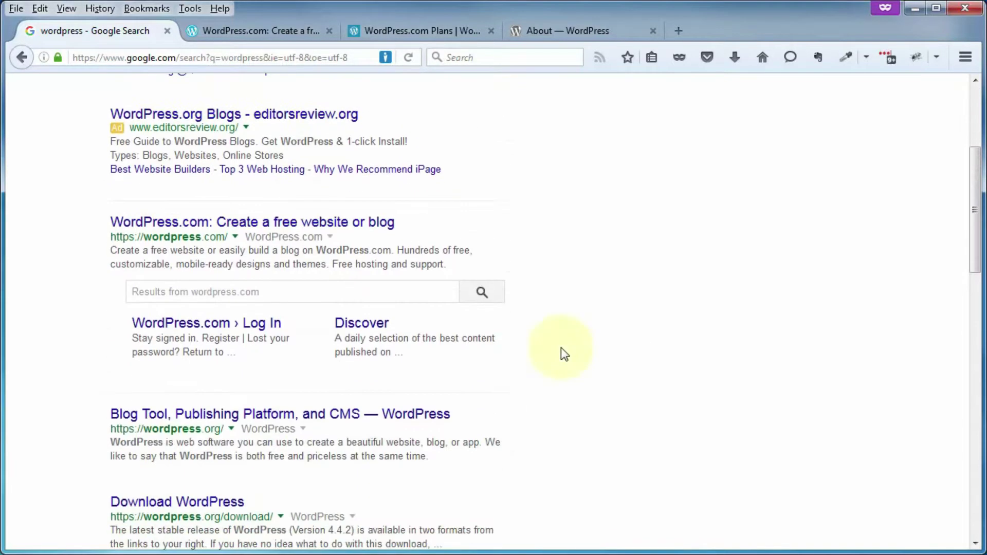
pyautogui.scroll(1, 560, 347)
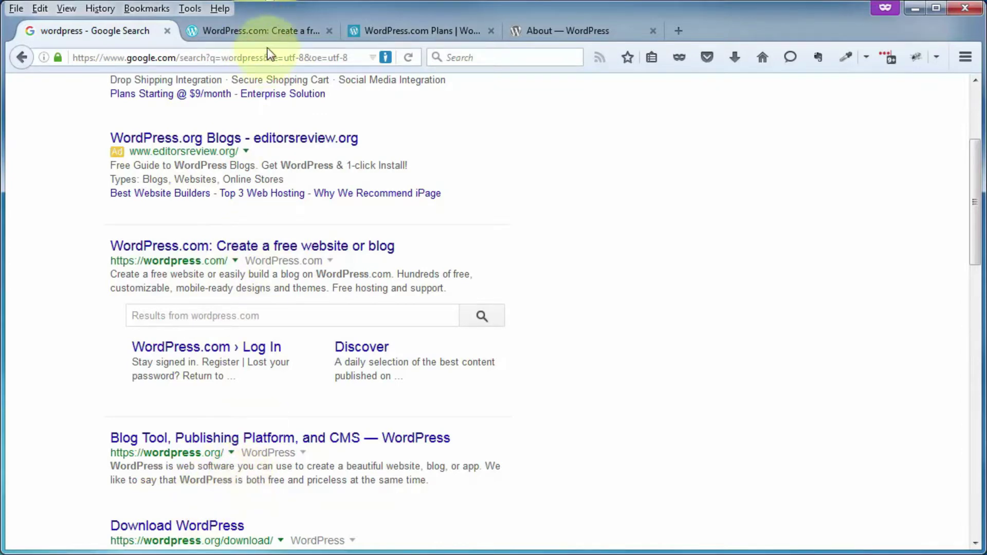
# Step: Switch to the WordPress.com 'Create a free website' landing page
pyautogui.click(274, 31)
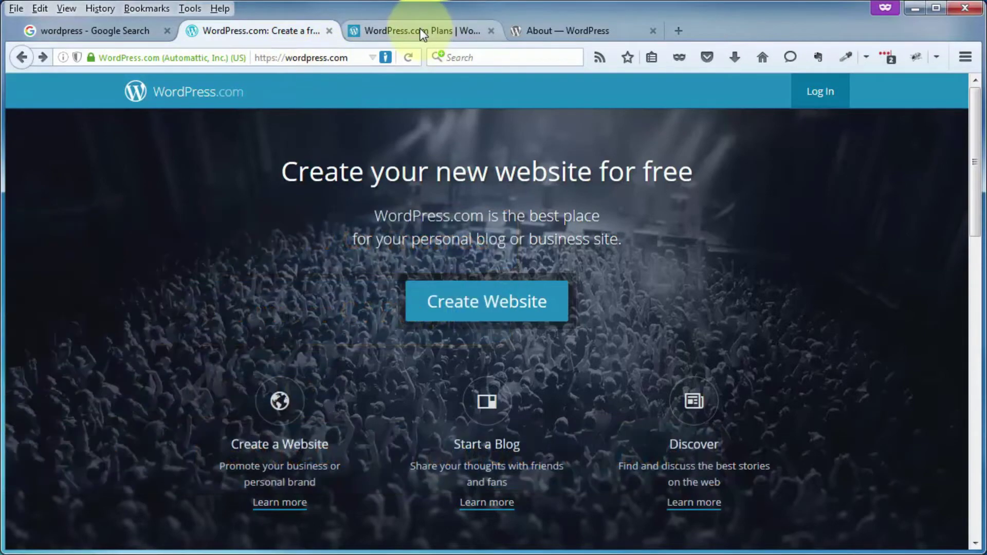
# Step: Compare the Free, Premium ($99/yr) and Business ($299/yr) plans and check Premium's upgrade requirement
pyautogui.click(421, 29)
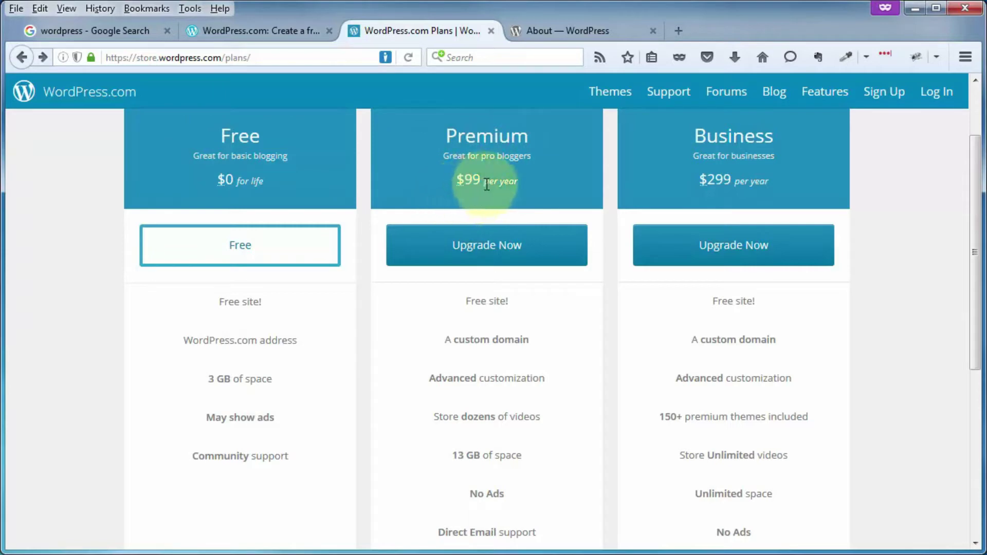
pyautogui.click(486, 247)
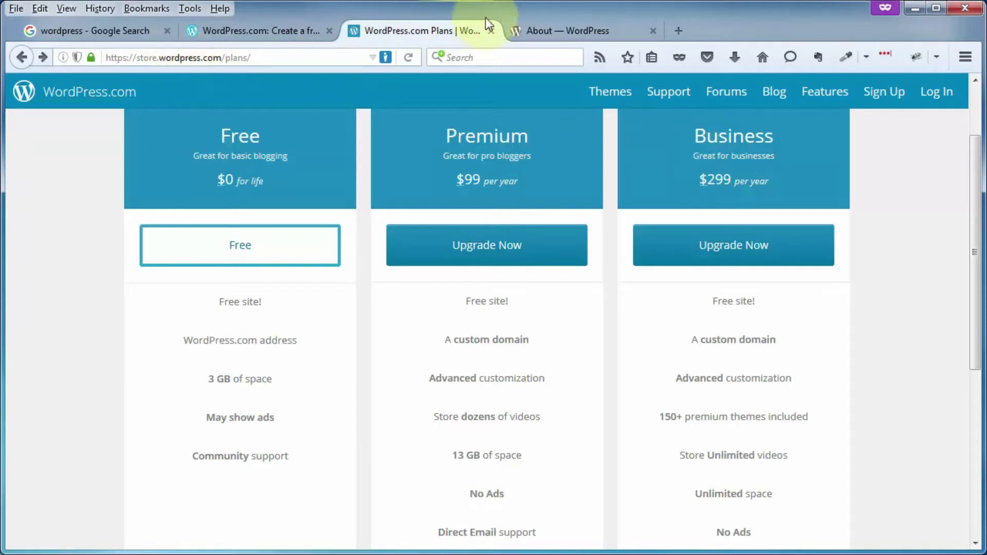
# Step: Switch to the WordPress.org About page describing the self-hosted software
pyautogui.click(579, 29)
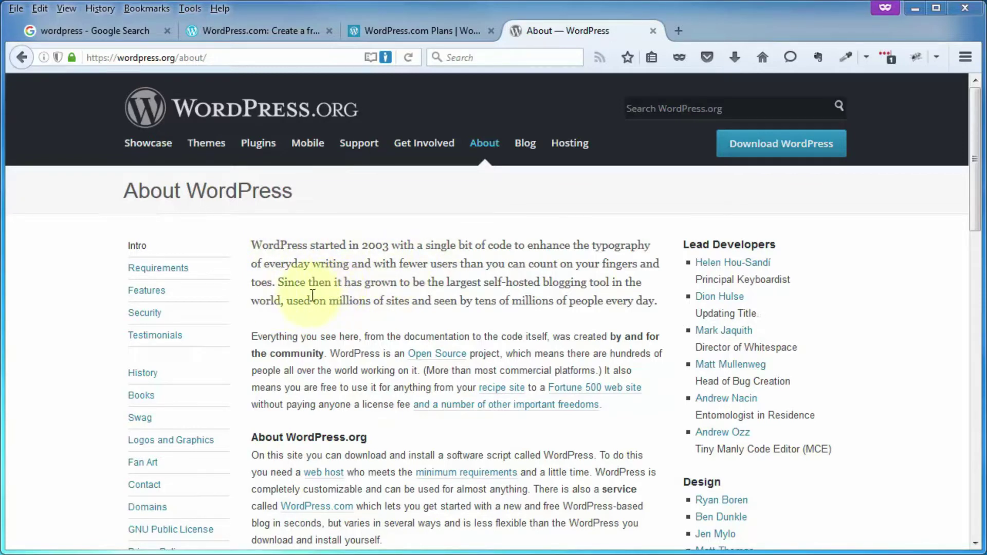
# Step: Return to the WordPress.com Plans page
pyautogui.click(437, 31)
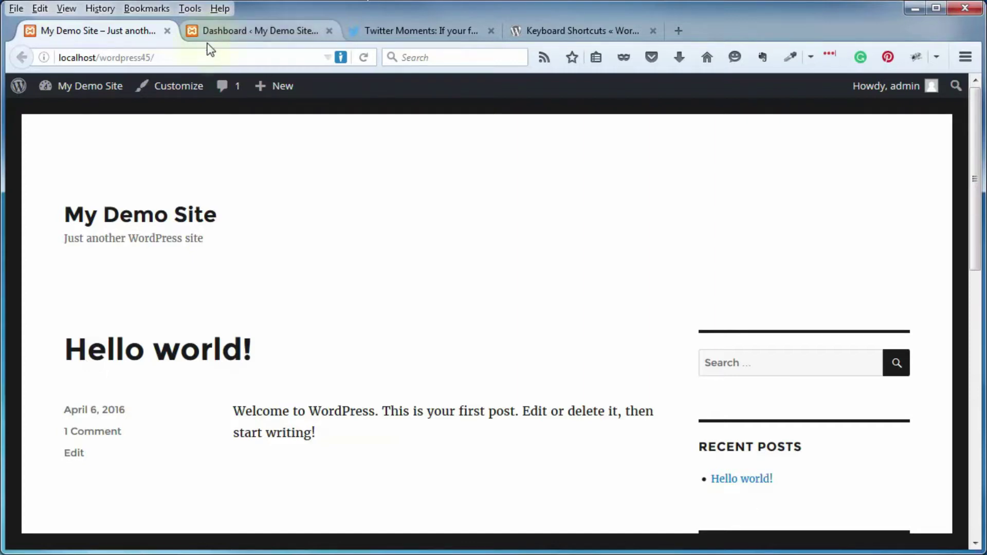
# Step: From the dashboard, open Appearance > Customize for My Demo Site
pyautogui.click(218, 32)
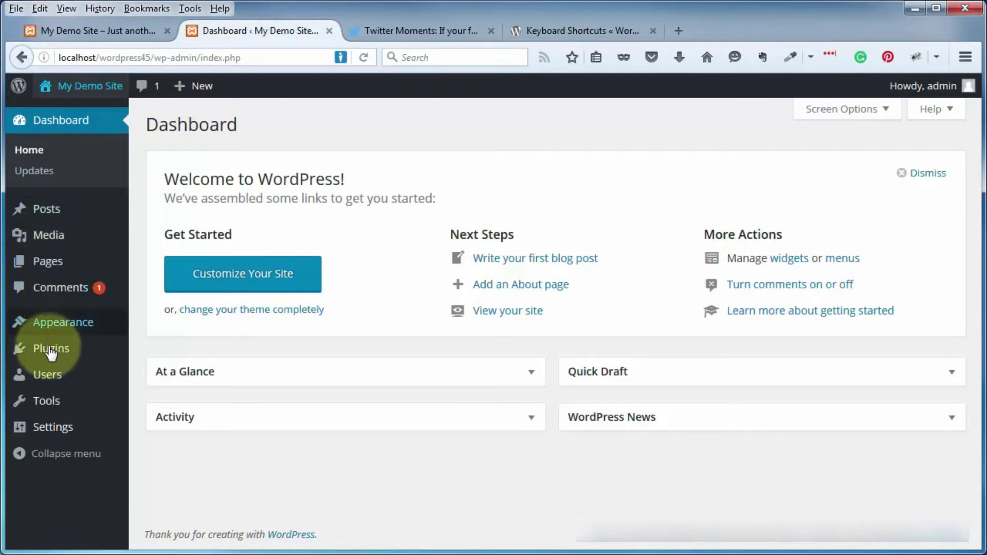
pyautogui.moveTo(55, 329)
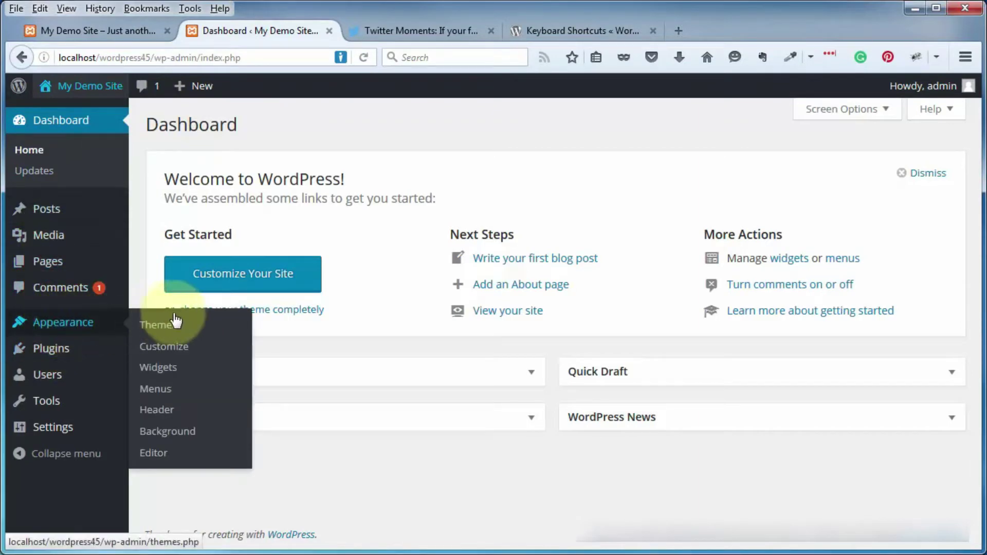
pyautogui.click(156, 354)
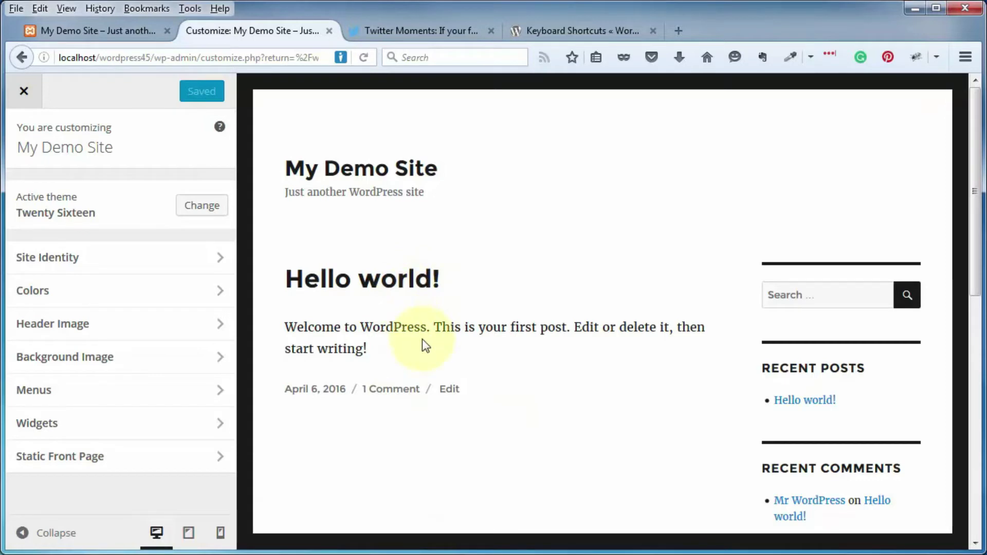
# Step: Preview the site at tablet and phone widths, then open the Site Identity panel
pyautogui.click(188, 534)
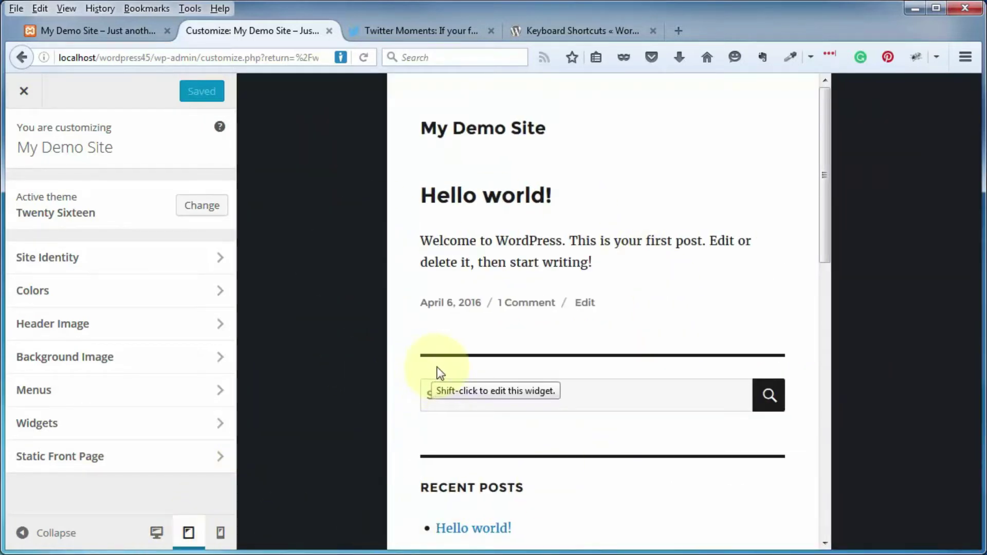
pyautogui.moveTo(825, 254); pyautogui.dragTo(826, 180)
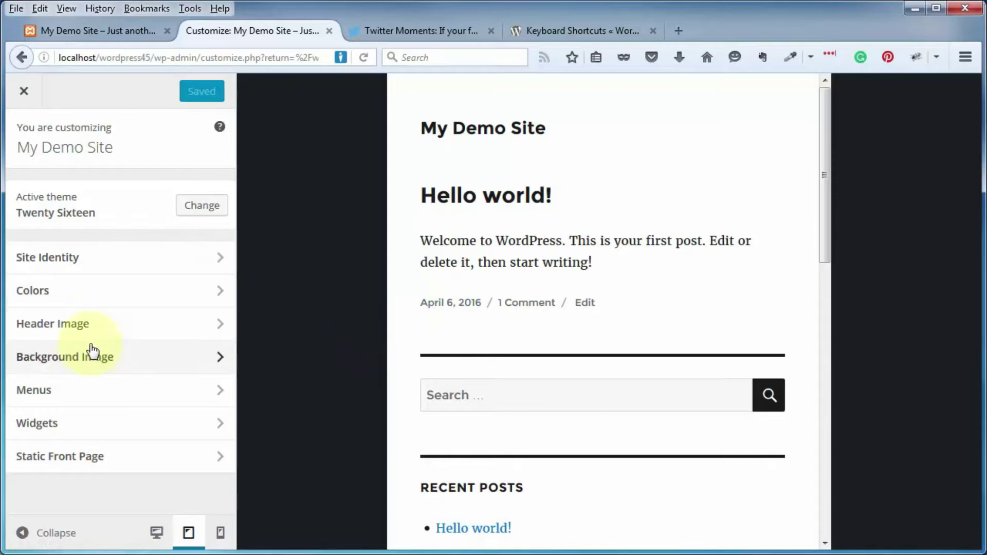
pyautogui.click(220, 534)
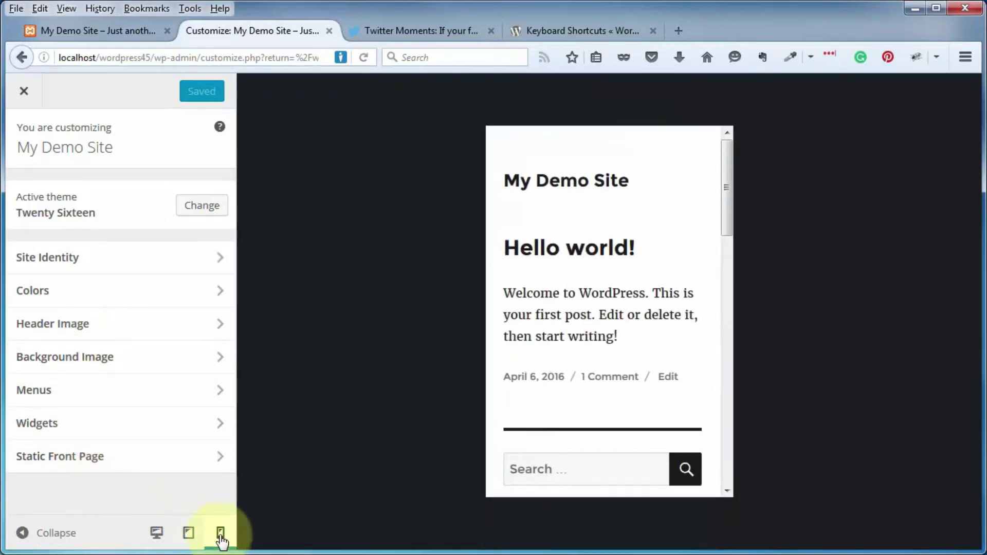
pyautogui.scroll(-2, 727, 255)
pyautogui.scroll(-3, 730, 258)
pyautogui.scroll(5, 738, 180)
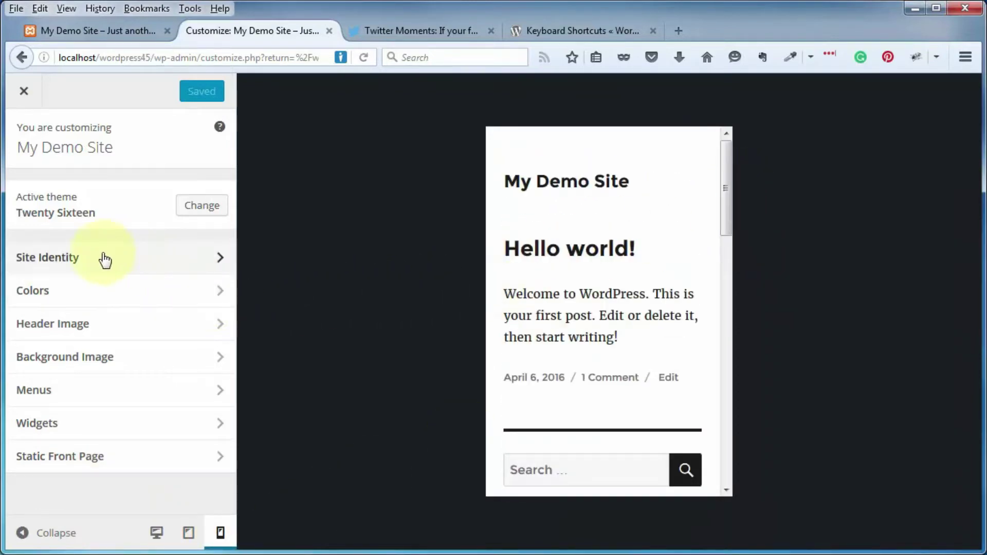
pyautogui.click(66, 260)
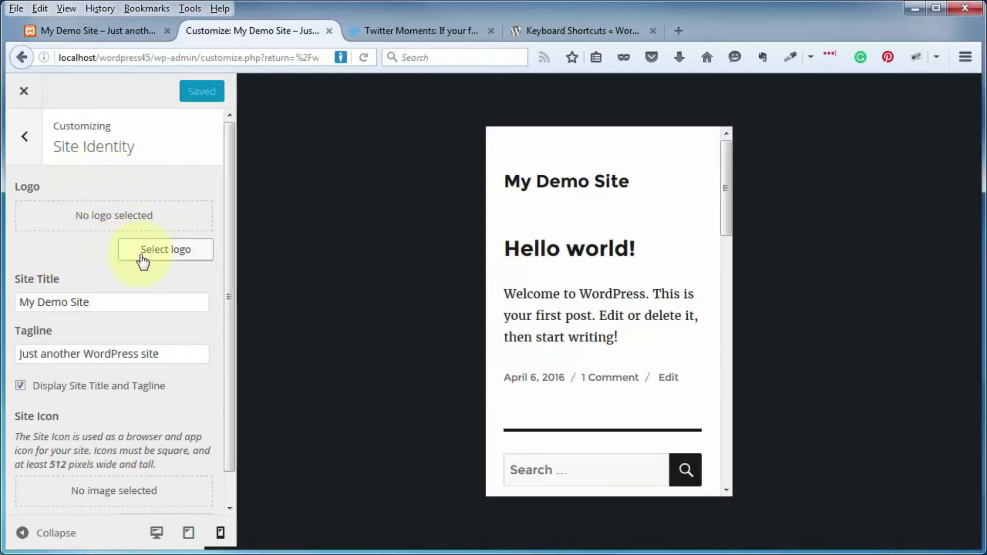
pyautogui.click(170, 257)
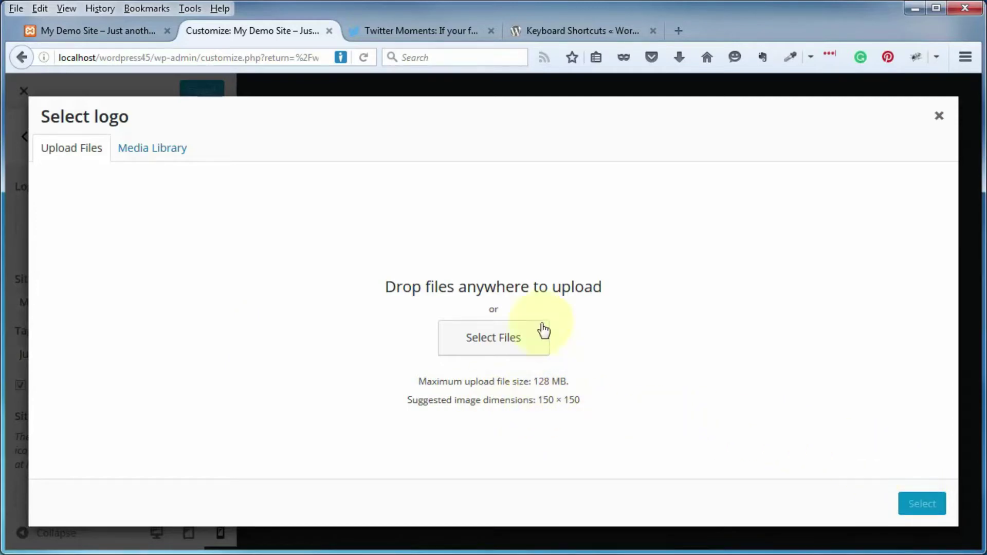
pyautogui.click(940, 119)
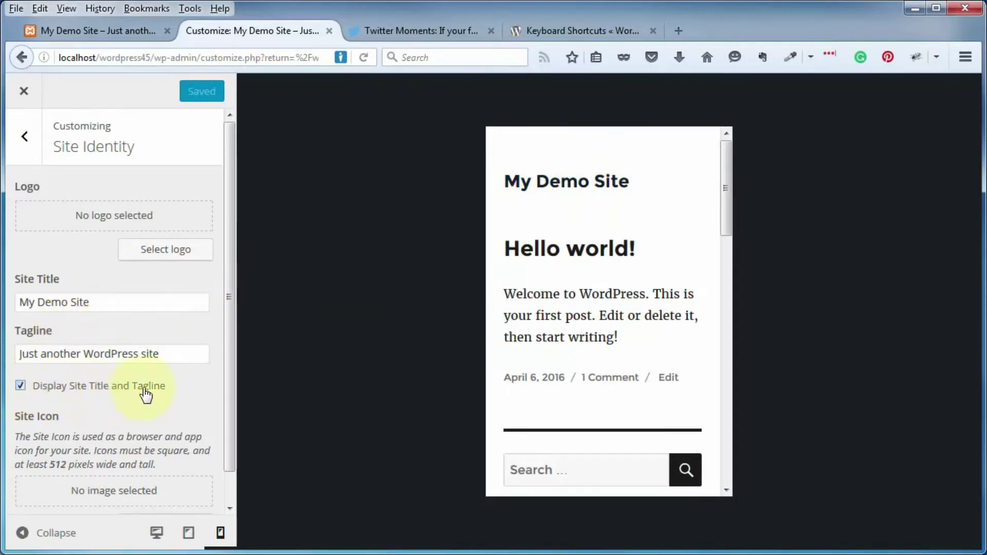
pyautogui.click(20, 387)
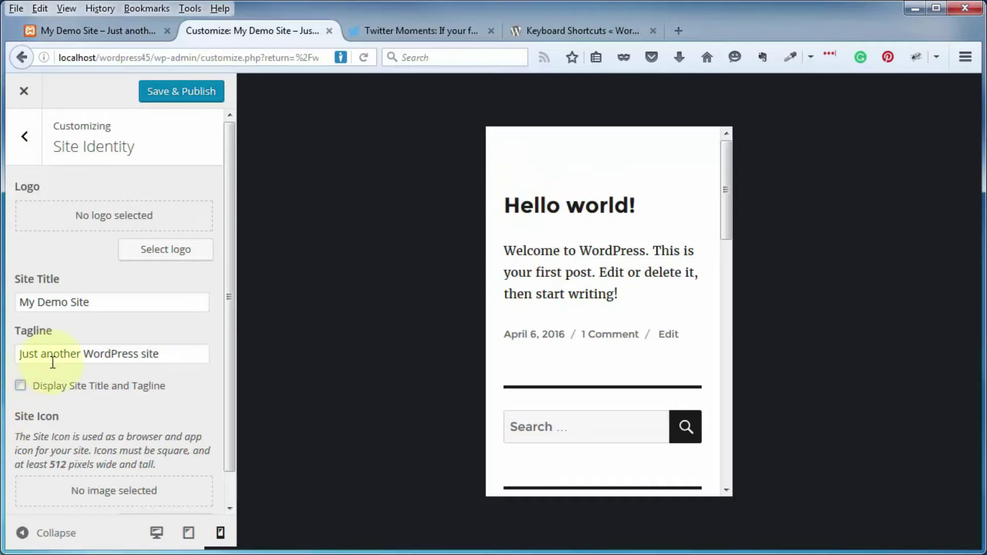
pyautogui.click(21, 386)
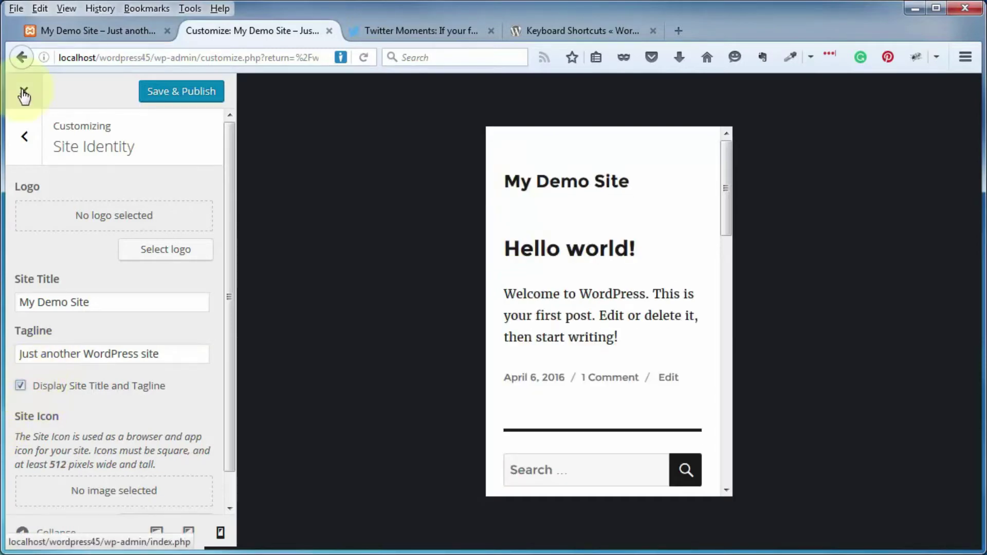
pyautogui.click(23, 93)
# Step: Leave the Customizer and start a new post titled 'Post Tester'
pyautogui.click(580, 282)
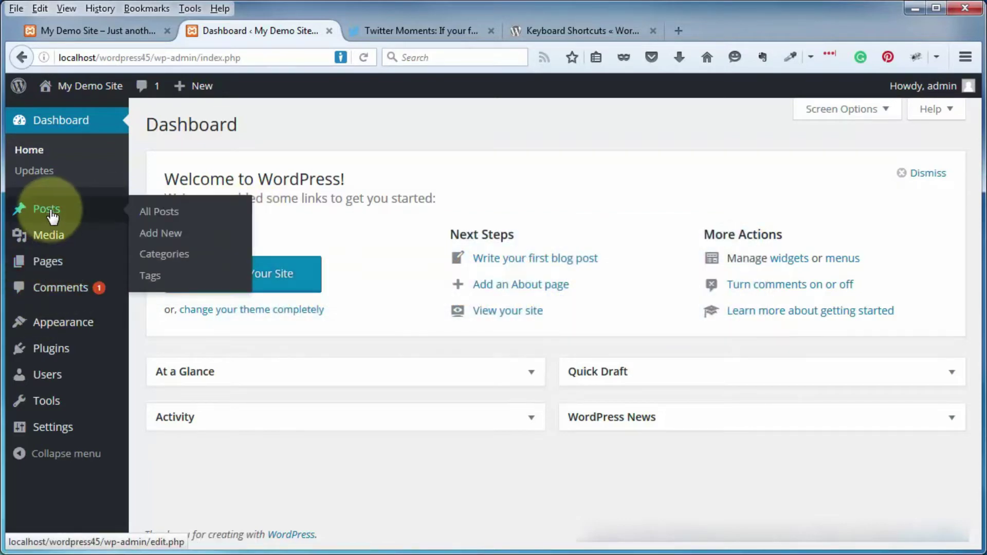
pyautogui.click(166, 238)
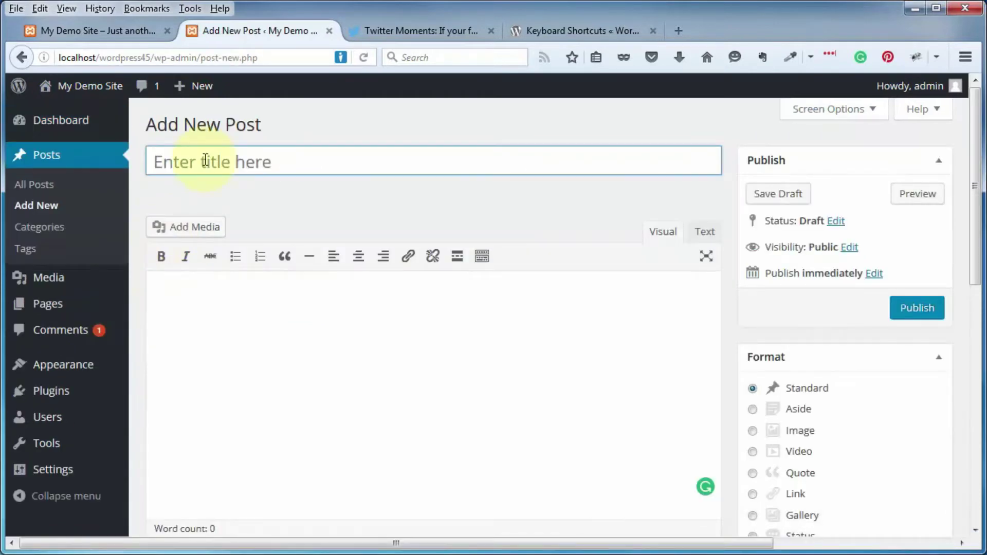
pyautogui.write('Post Tester')
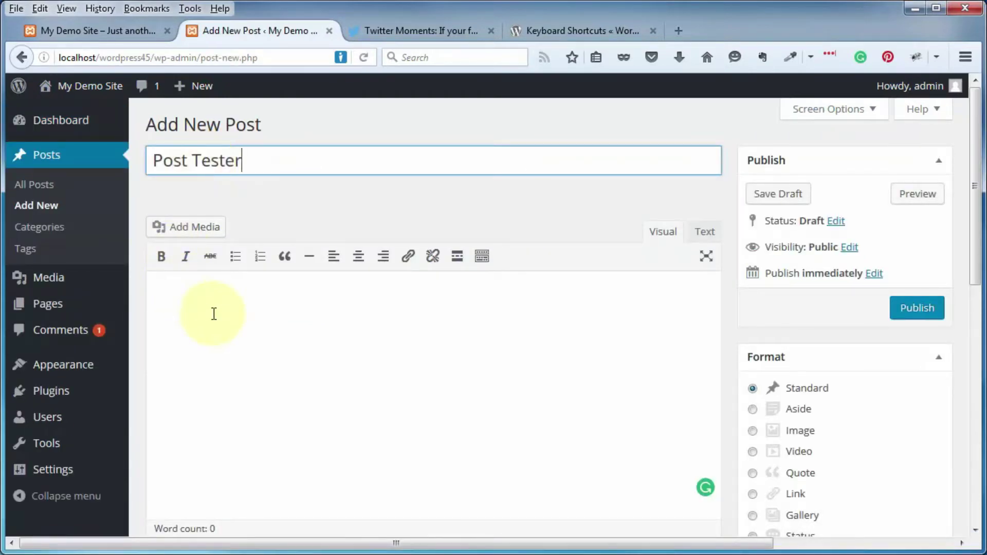
# Step: Write 'This is some demo text' in the body and link the word 'text' to Sample Page
pyautogui.click(214, 313)
pyautogui.write('This is some demo text')
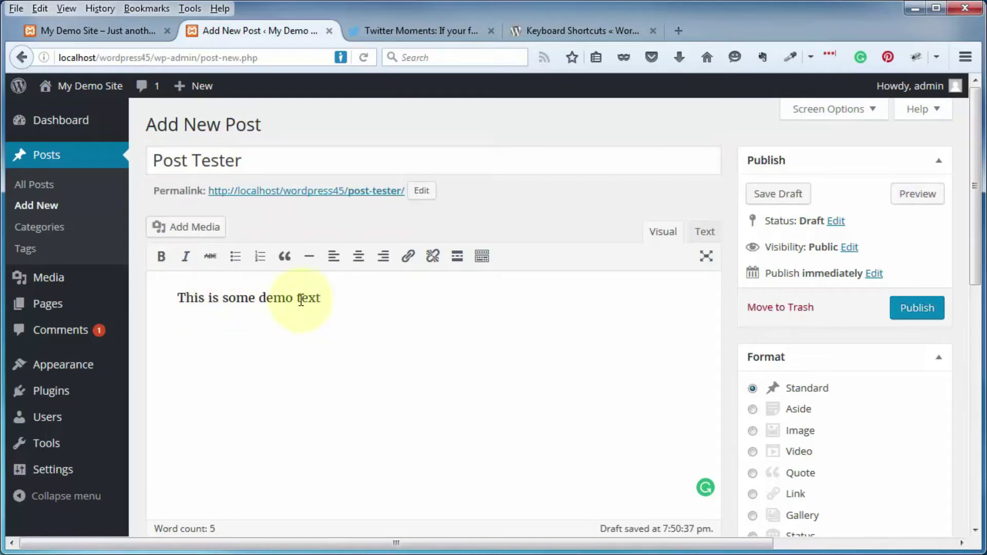
pyautogui.moveTo(297, 299); pyautogui.dragTo(324, 299)
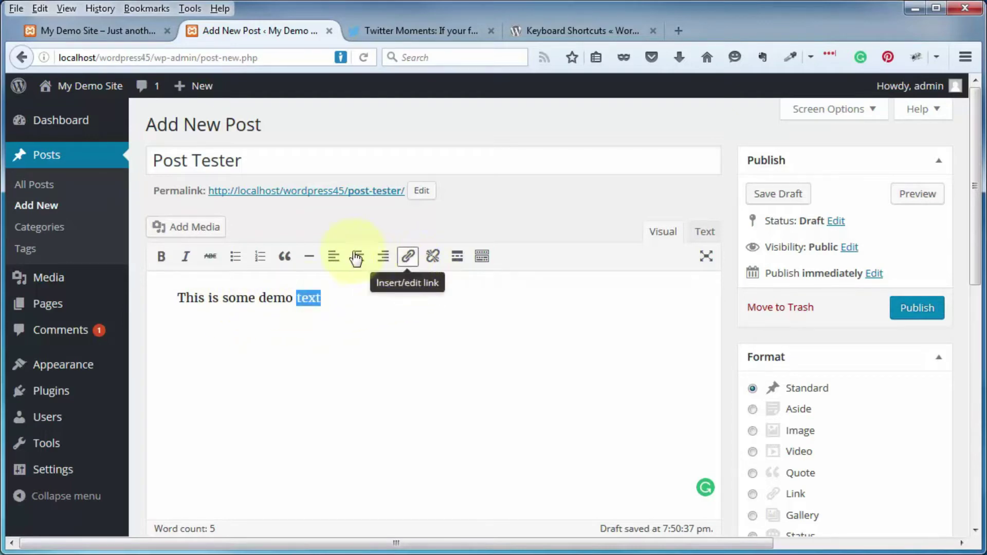
pyautogui.click(409, 258)
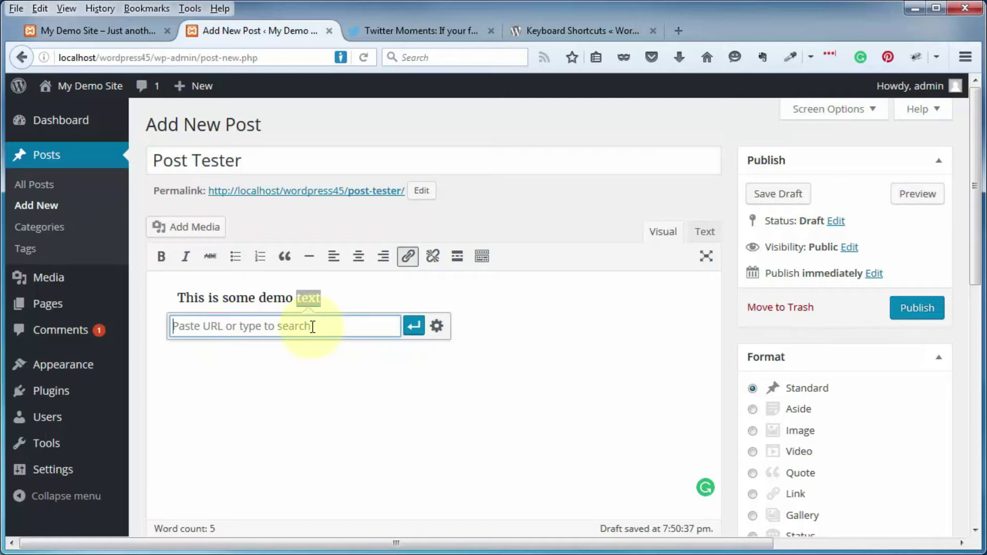
pyautogui.write('sampl')
pyautogui.click(221, 349)
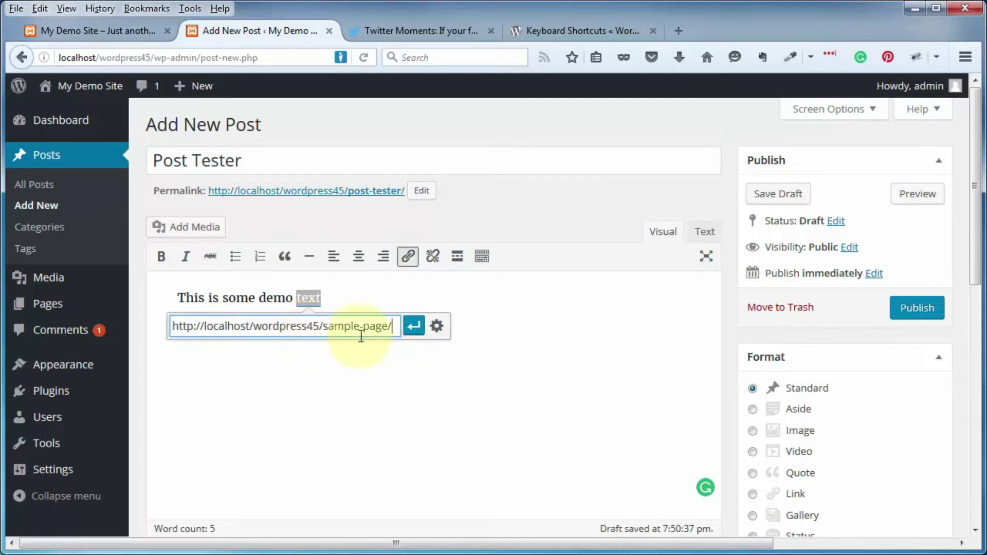
pyautogui.click(415, 328)
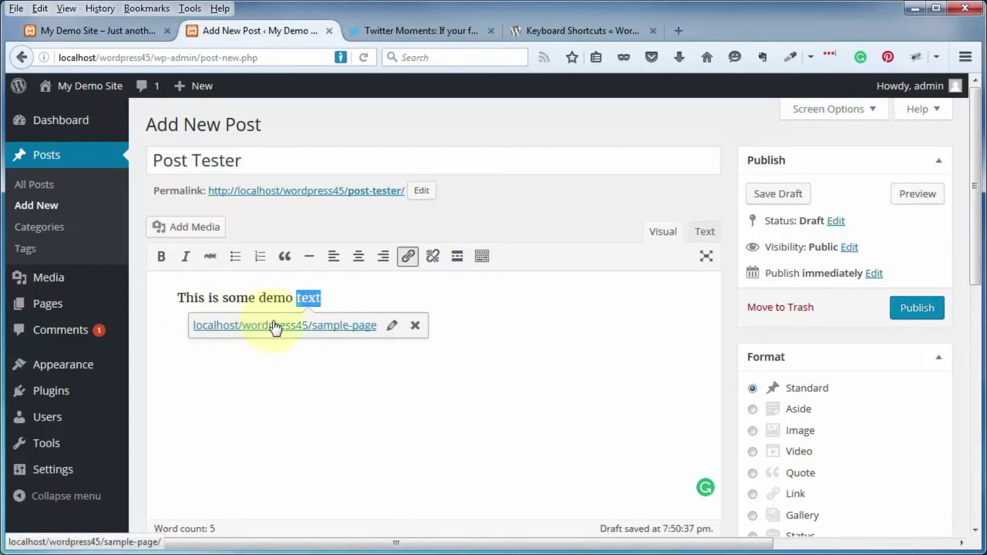
pyautogui.click(217, 334)
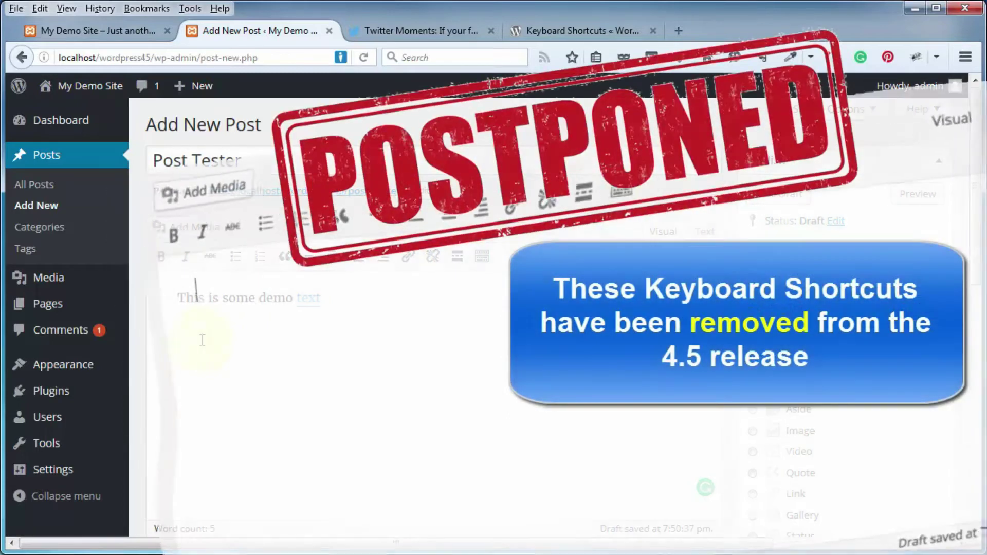
pyautogui.write('*italic*')
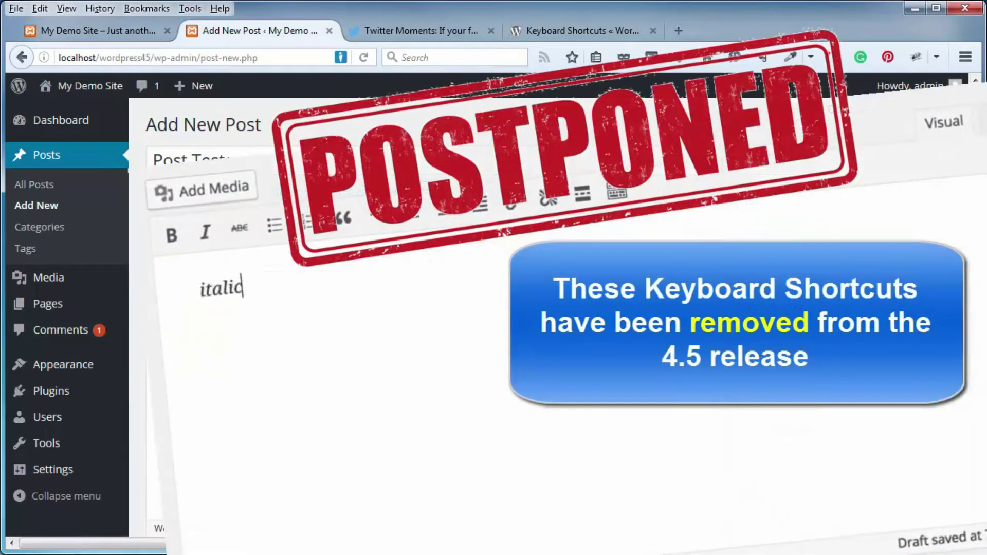
pyautogui.press('Return')
pyautogui.write('**bold**')
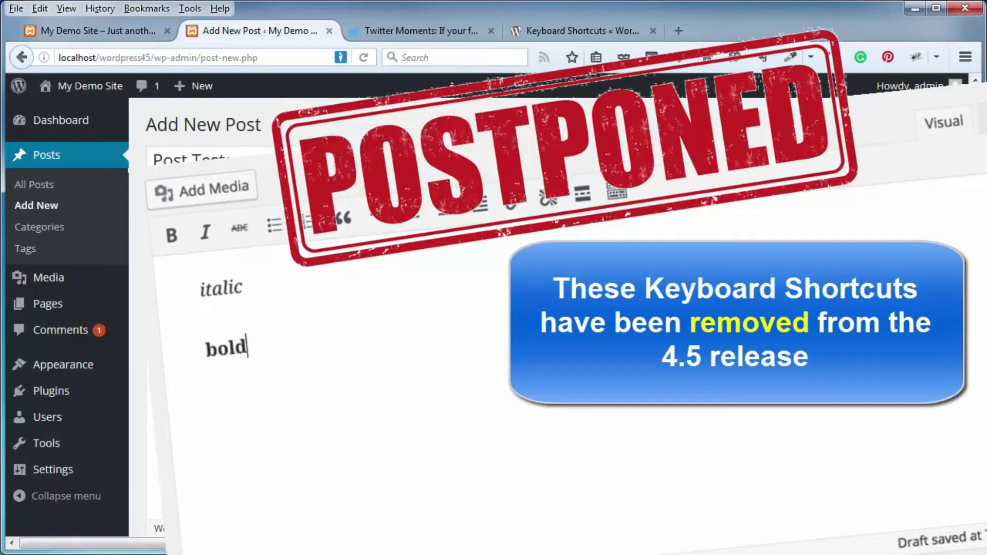
pyautogui.press('Return')
pyautogui.write('`code`')
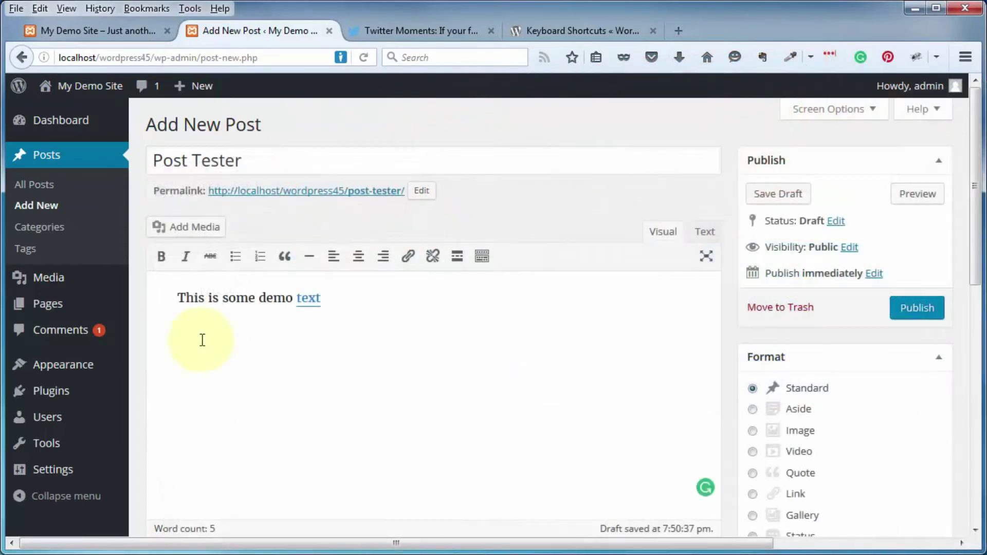
pyautogui.click(588, 30)
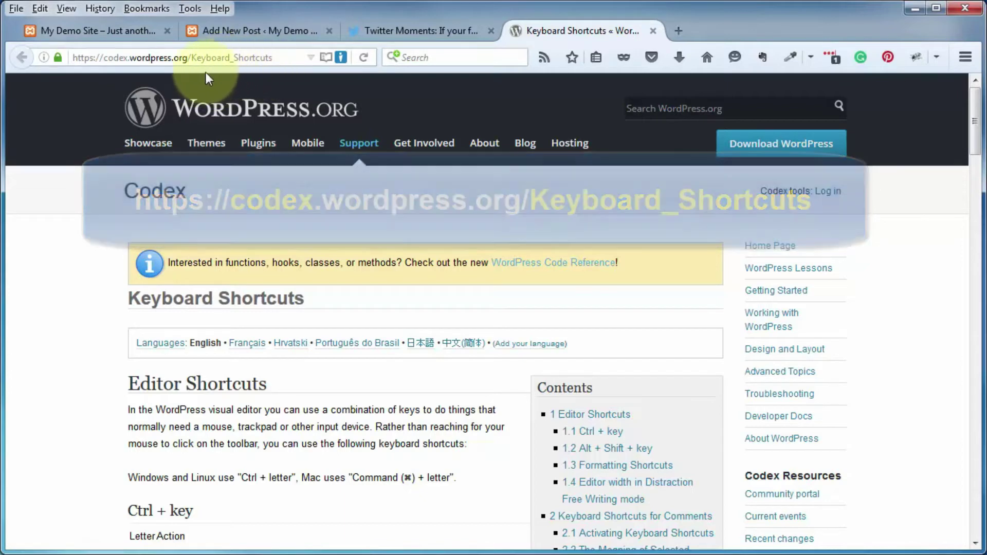
pyautogui.click(231, 31)
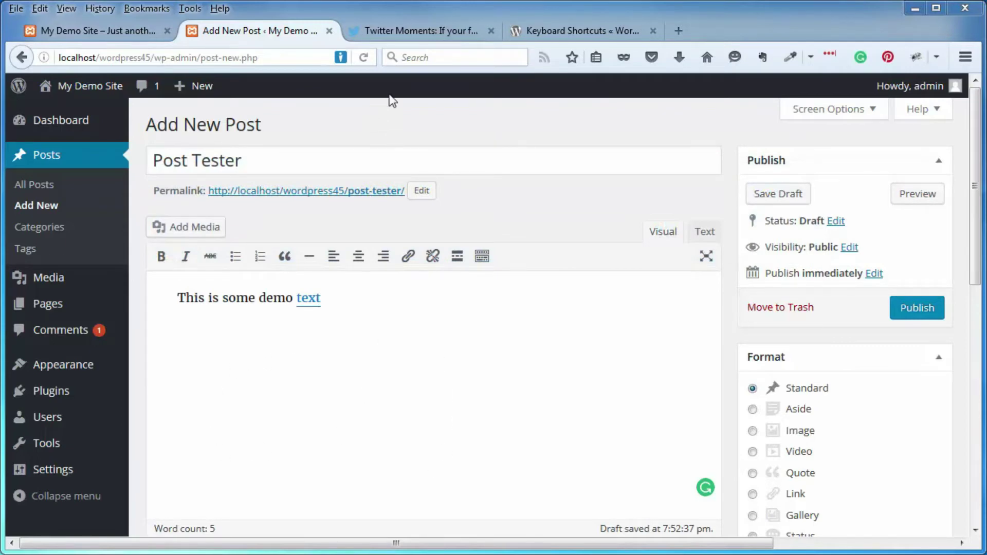
# Step: Copy the #ElderlyMovies Twitter Moment URL and paste it below the demo text as an embed
pyautogui.click(411, 37)
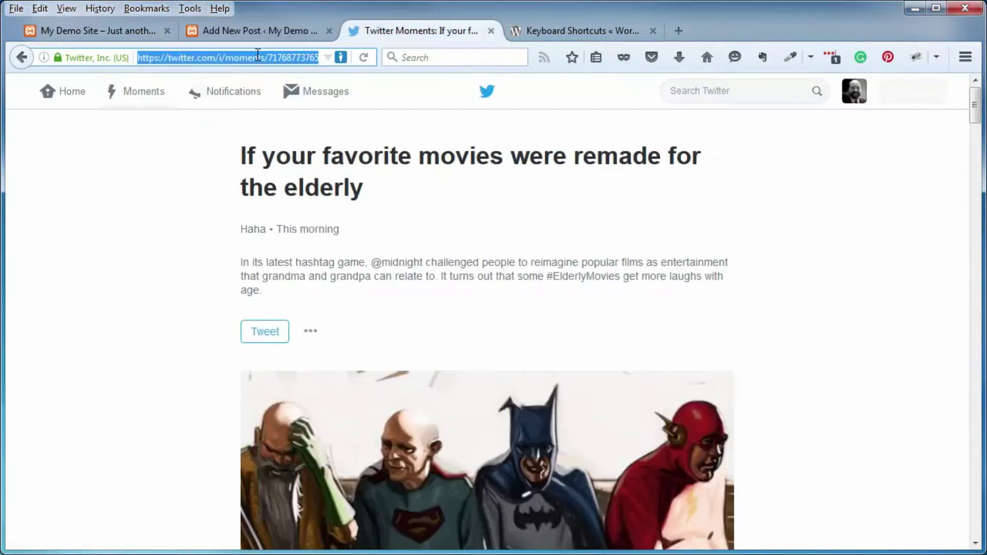
pyautogui.rightClick(227, 57)
pyautogui.click(266, 107)
pyautogui.click(248, 34)
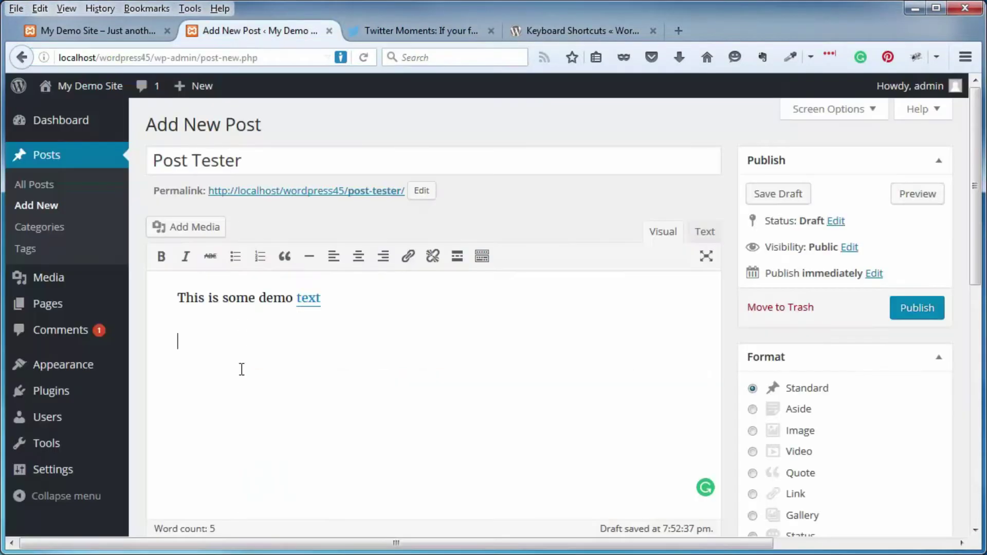
pyautogui.rightClick(205, 345)
pyautogui.click(242, 419)
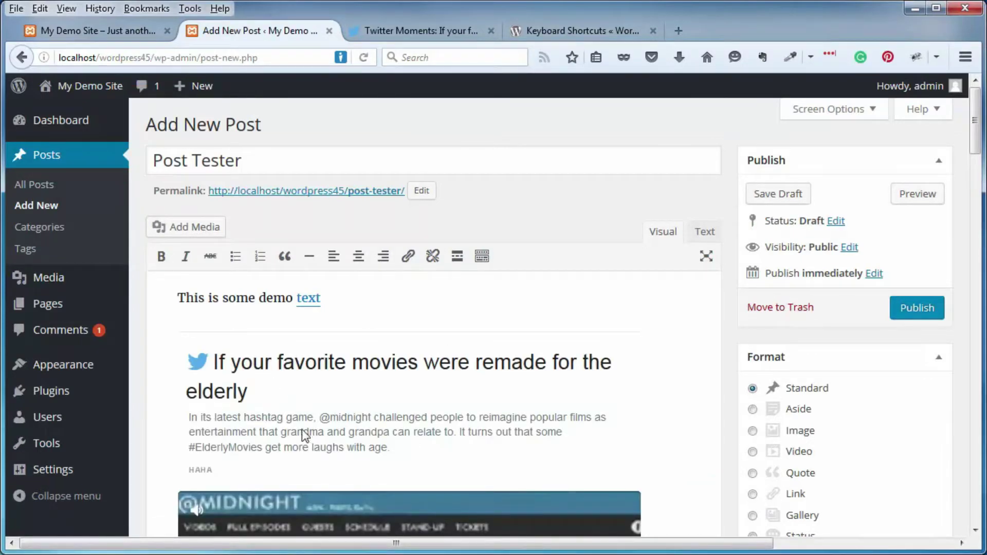
pyautogui.scroll(-4, 890, 332)
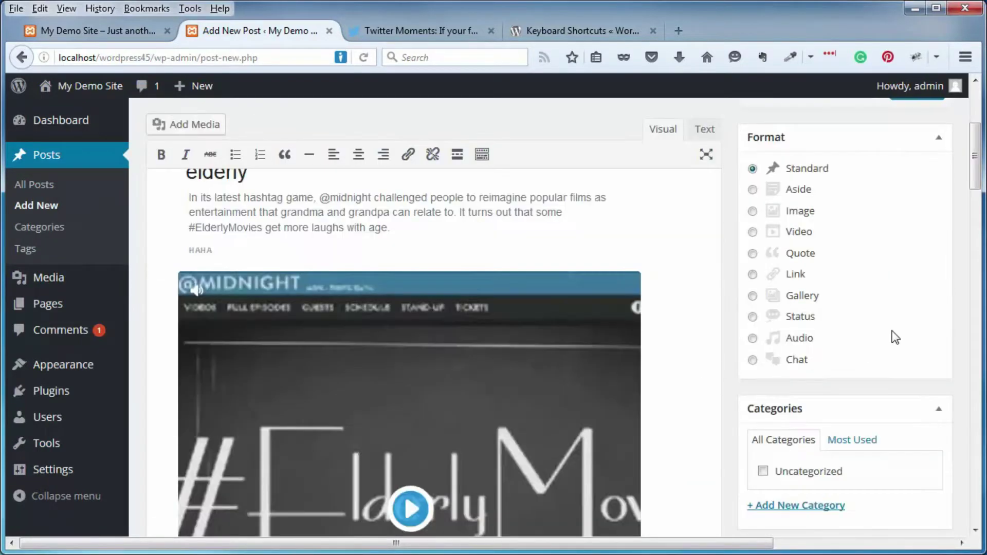
pyautogui.scroll(4, 886, 314)
# Step: Publish 'Post Tester' and scroll through the live post on the site
pyautogui.click(923, 310)
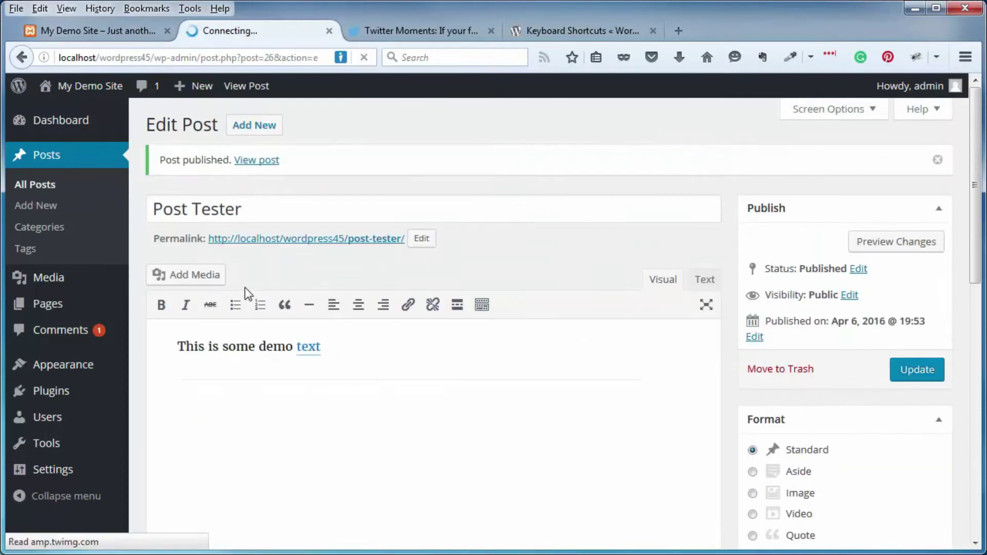
pyautogui.click(257, 161)
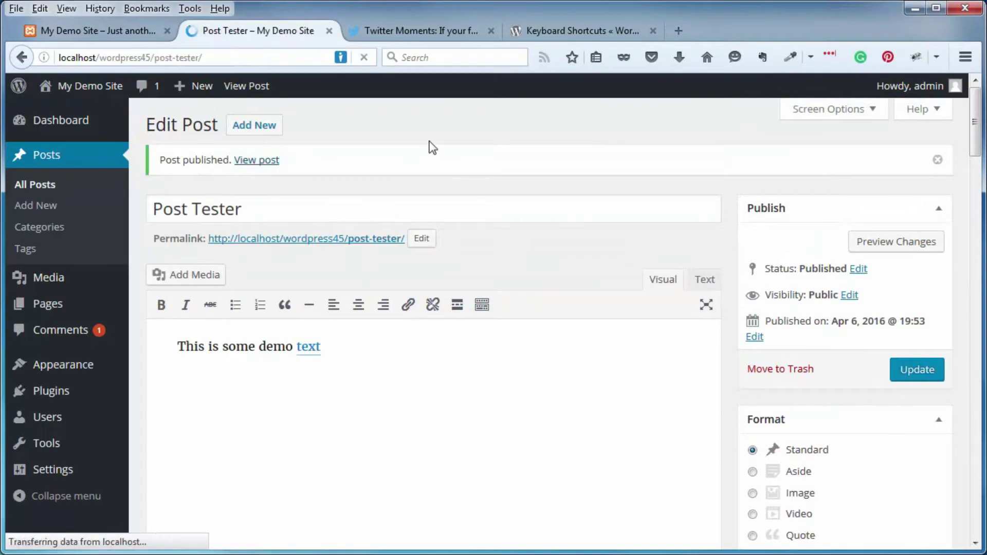
pyautogui.scroll(-10, 302, 294)
pyautogui.scroll(-10, 302, 294)
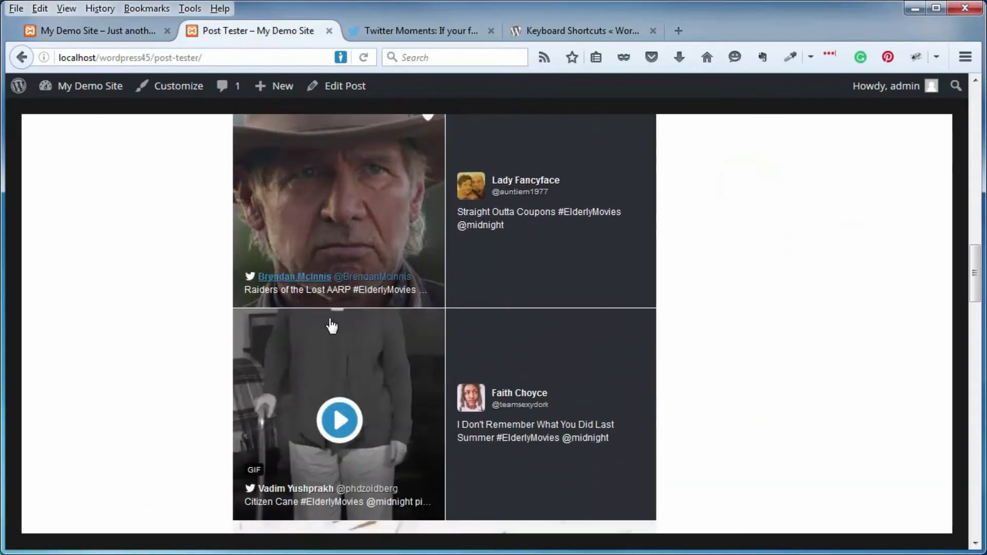
pyautogui.scroll(15, 427, 383)
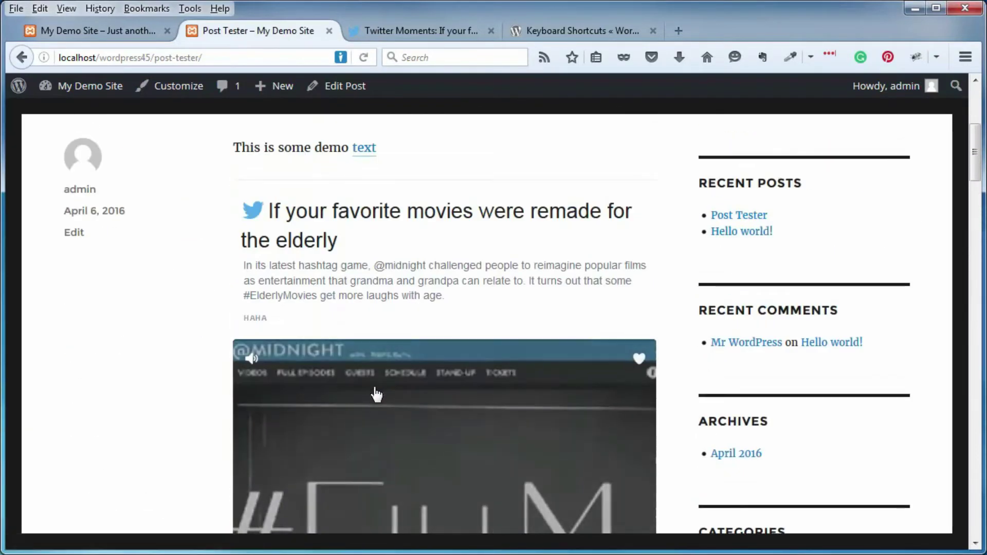
pyautogui.scroll(-5, 389, 406)
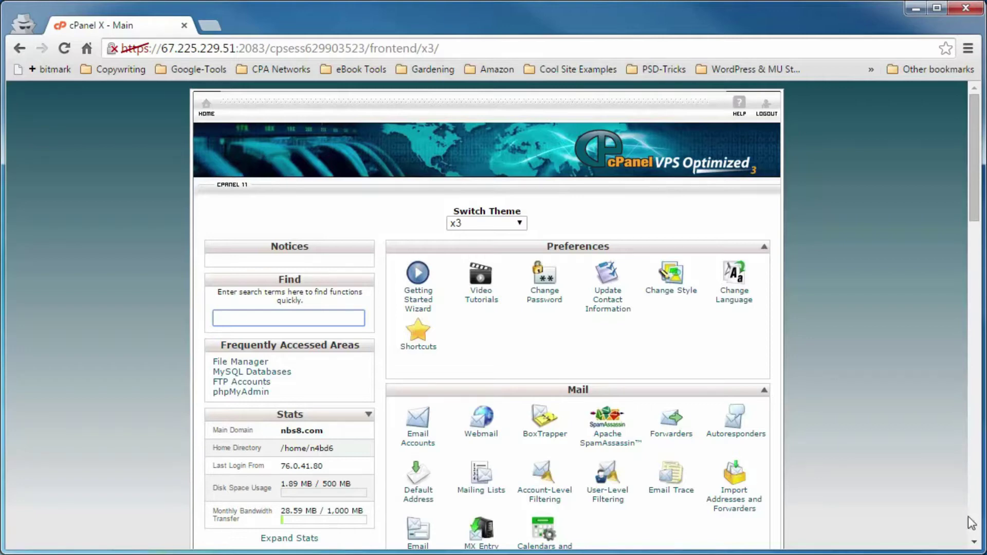
# Step: Scroll the cPanel home page down to the Software and Services section with Softaculous
pyautogui.scroll(-13, 828, 431)
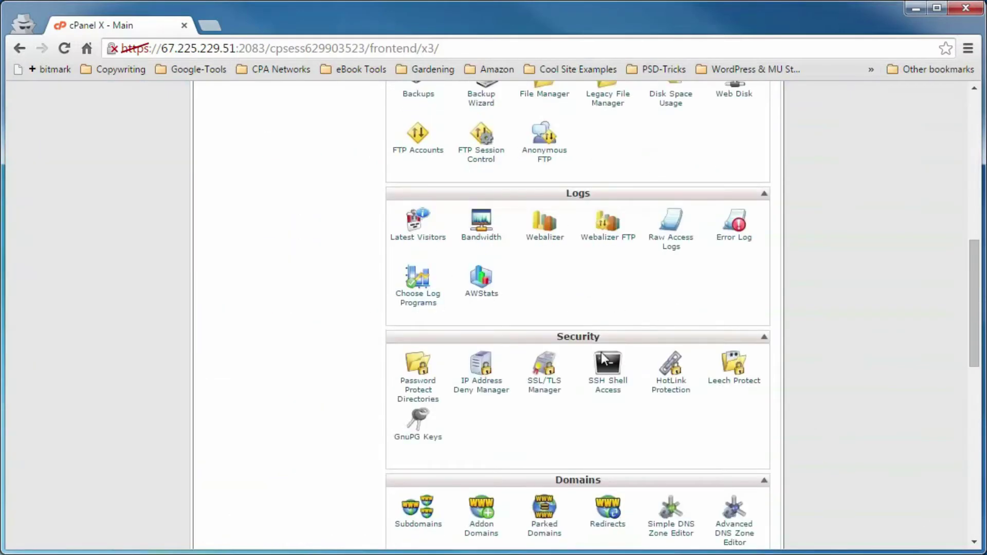
pyautogui.scroll(-6, 540, 368)
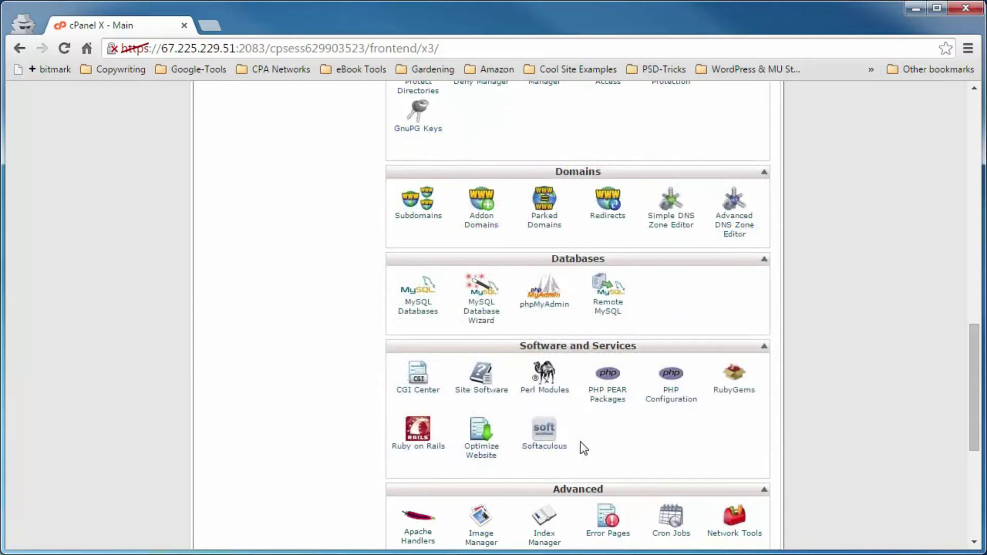
# Step: Launch Softaculous, pick WordPress from Top Scripts and bring up its Install form
pyautogui.click(541, 449)
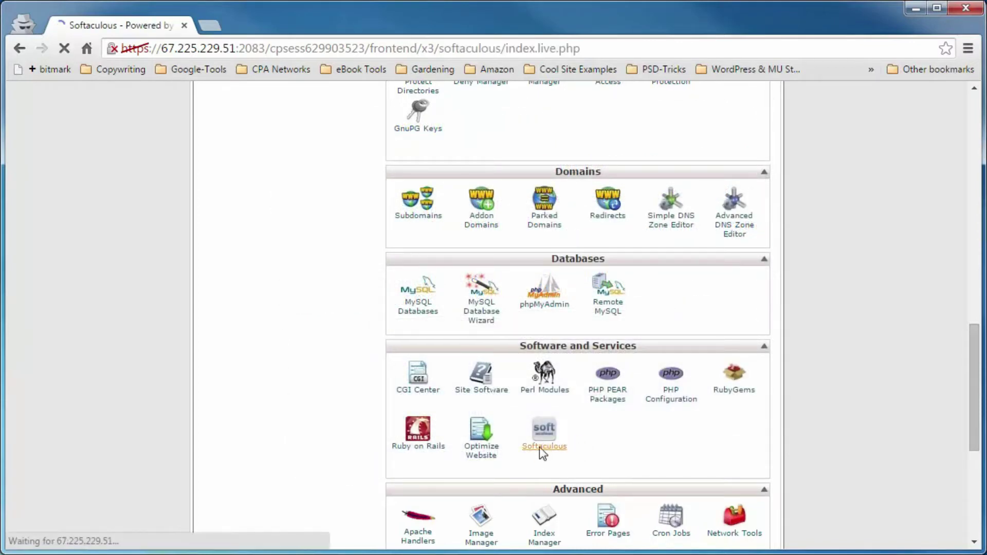
pyautogui.moveTo(383, 308)
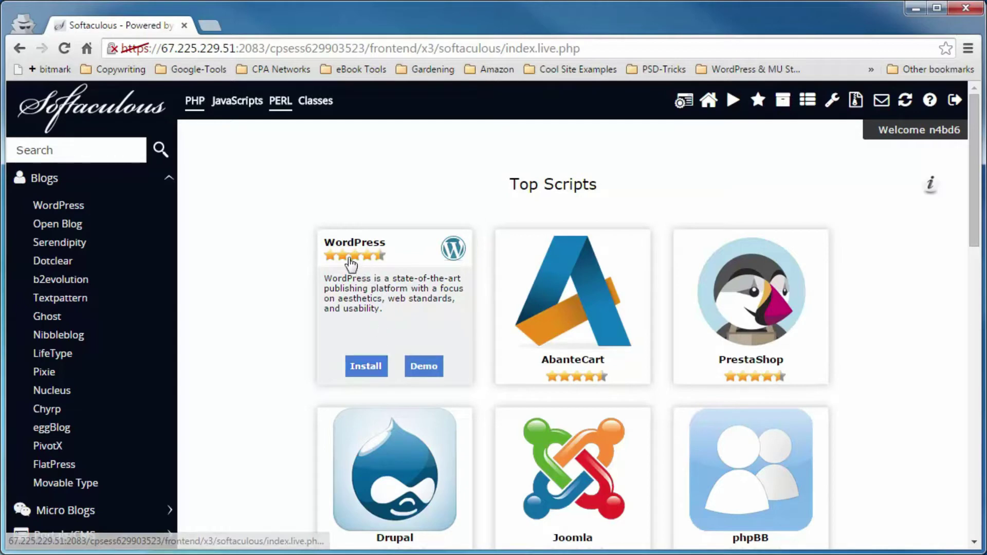
pyautogui.click(360, 297)
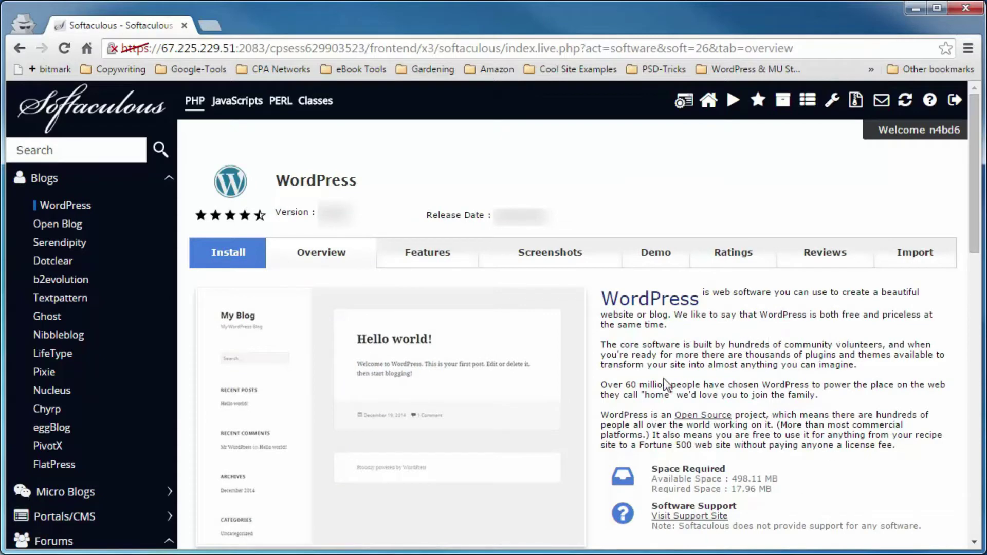
pyautogui.click(223, 262)
# Step: Delete the default 'wp' install directory so WordPress installs at the nbs8.com root
pyautogui.scroll(-3, 367, 364)
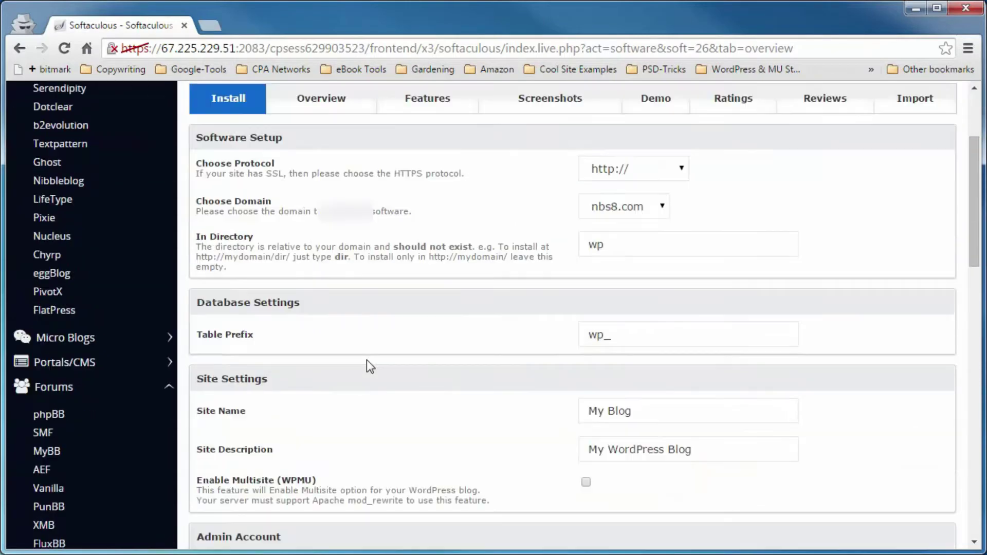
pyautogui.click(585, 249)
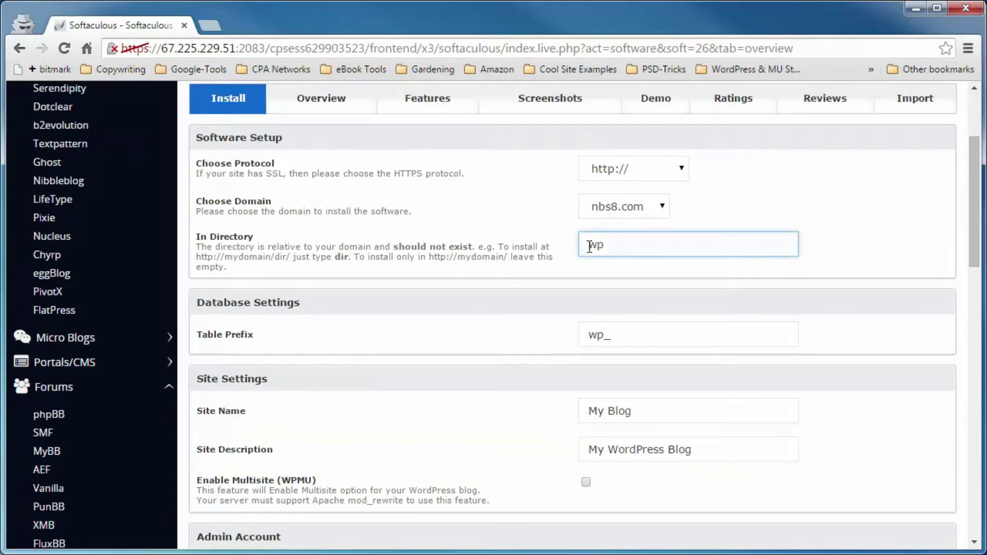
pyautogui.click(680, 229)
pyautogui.click(602, 246)
pyautogui.click(652, 216)
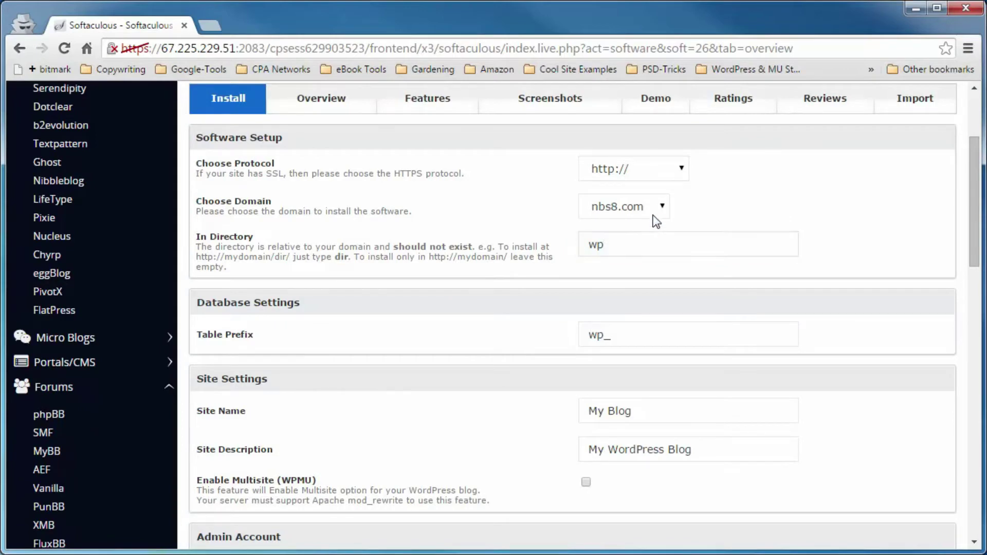
pyautogui.click(612, 245)
pyautogui.moveTo(611, 245); pyautogui.dragTo(562, 246)
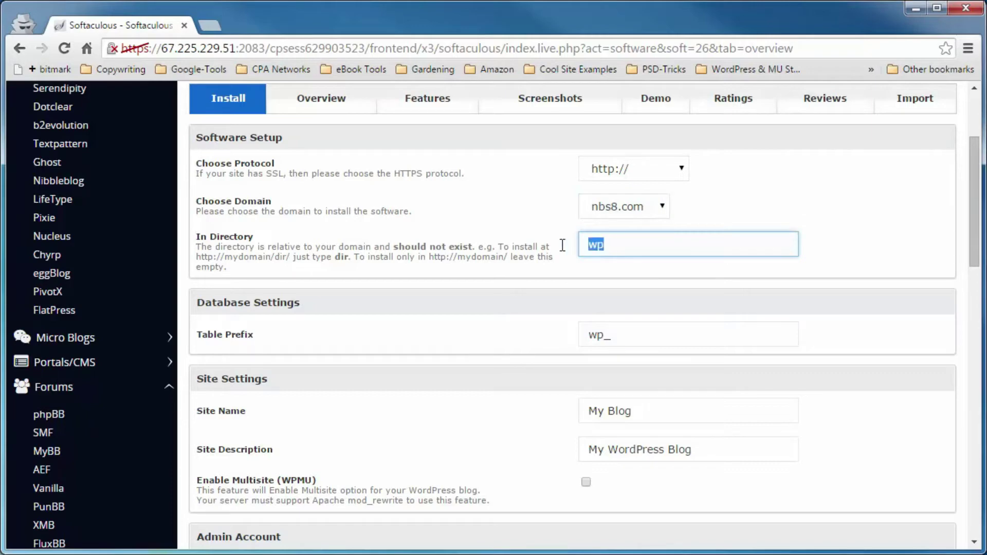
pyautogui.press('BackSpace')
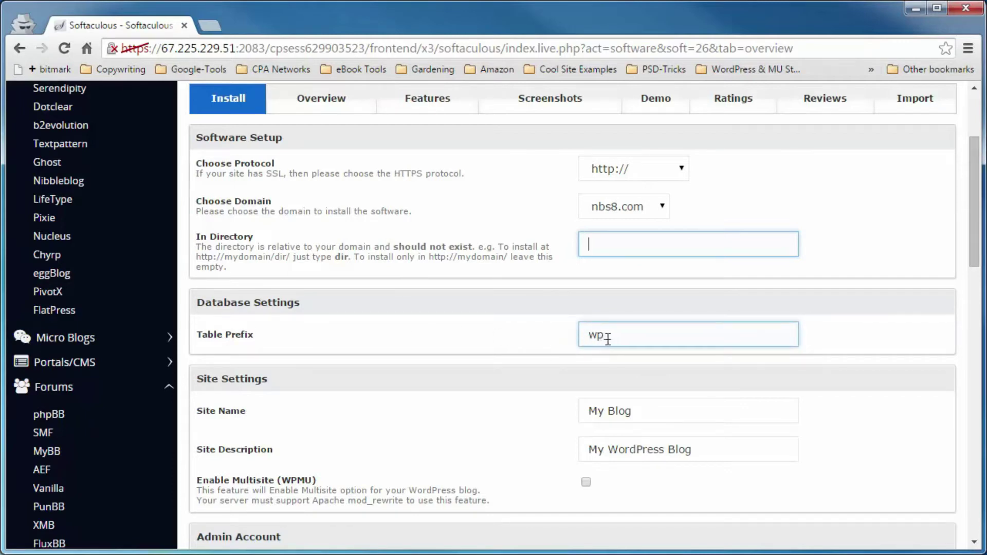
# Step: Leave Multisite off and replace the default admin username with a custom one
pyautogui.scroll(-3, 549, 363)
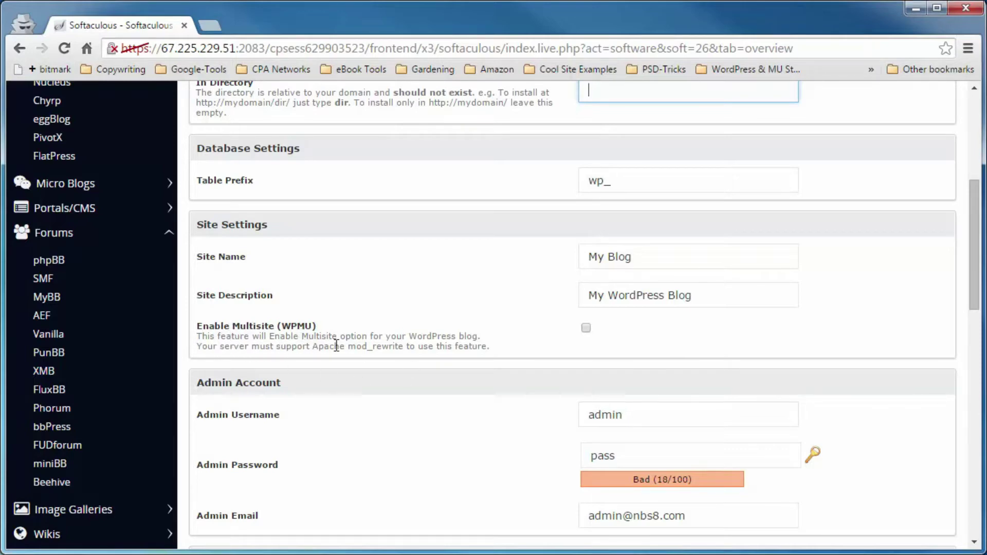
pyautogui.click(586, 329)
pyautogui.click(586, 328)
pyautogui.scroll(-3, 228, 410)
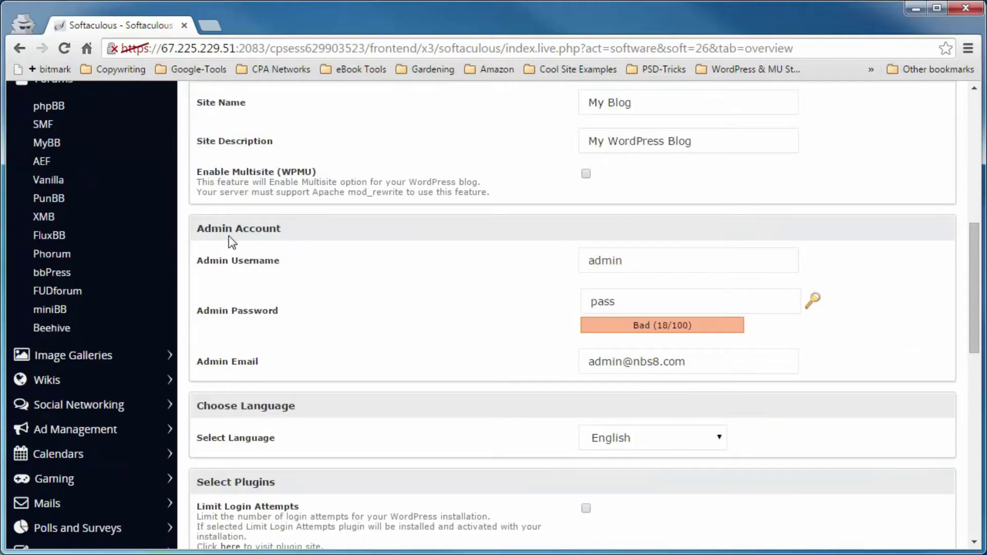
pyautogui.click(631, 262)
pyautogui.moveTo(632, 263); pyautogui.dragTo(548, 258)
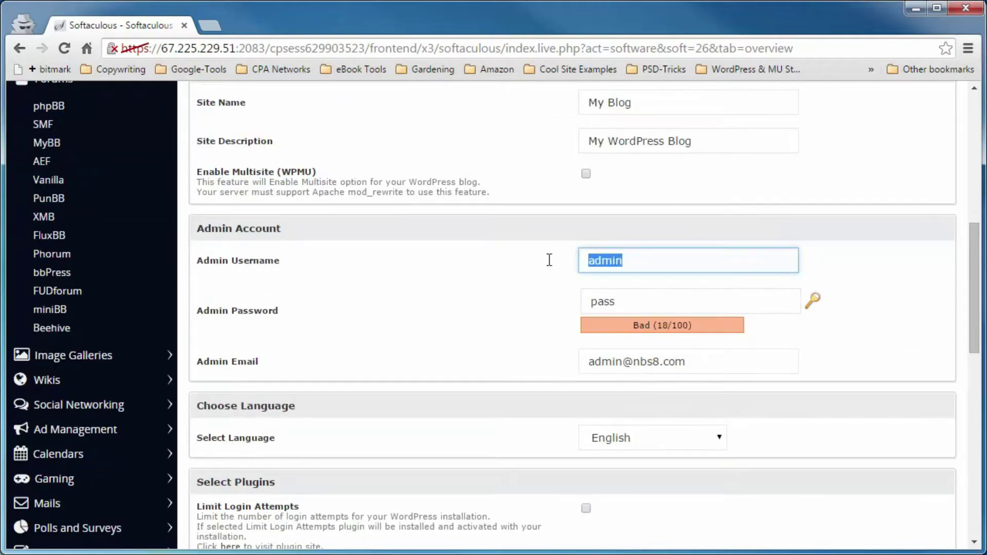
pyautogui.click(629, 263)
pyautogui.doubleClick(627, 261)
pyautogui.write('tester-joe')
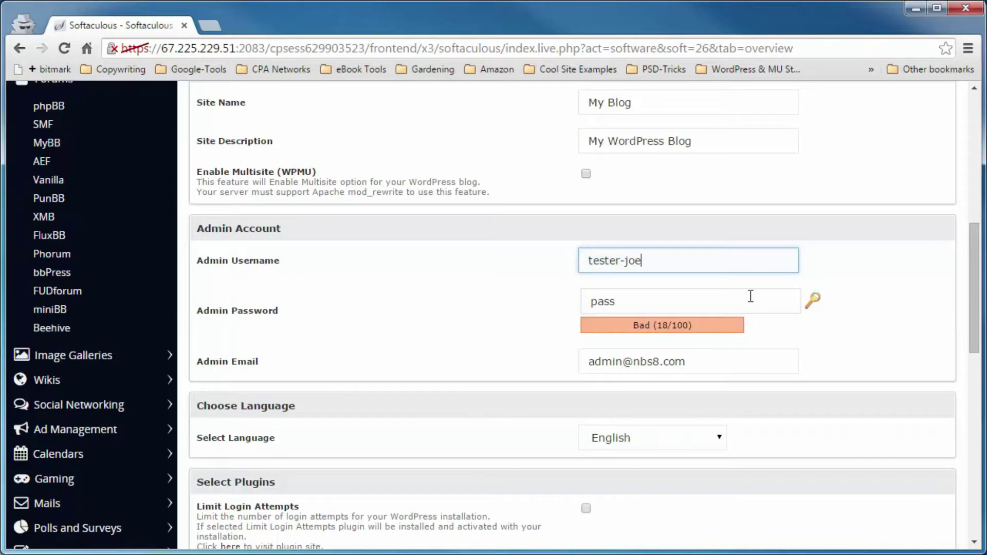
# Step: Generate a random admin password and append extra characters until it rates Strong (100/100)
pyautogui.click(611, 303)
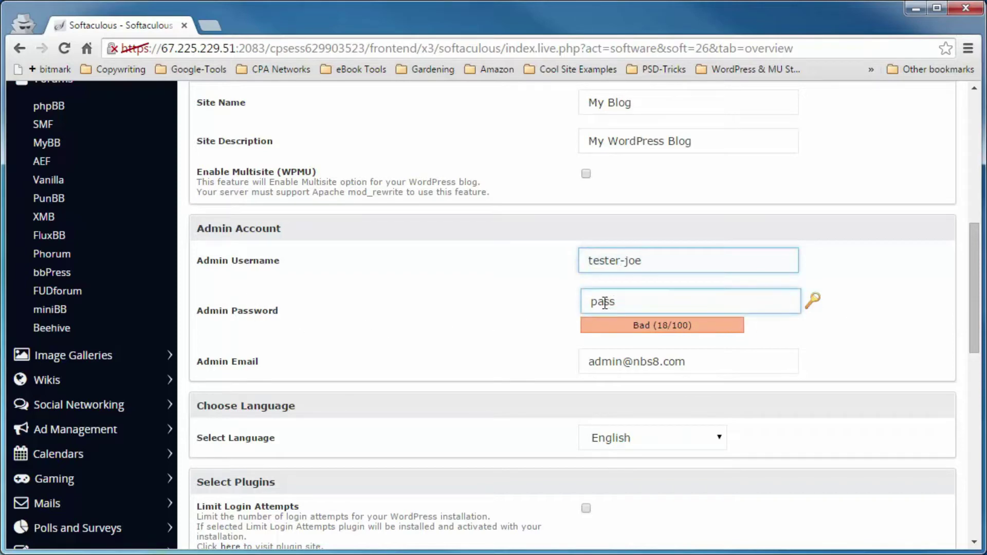
pyautogui.click(816, 303)
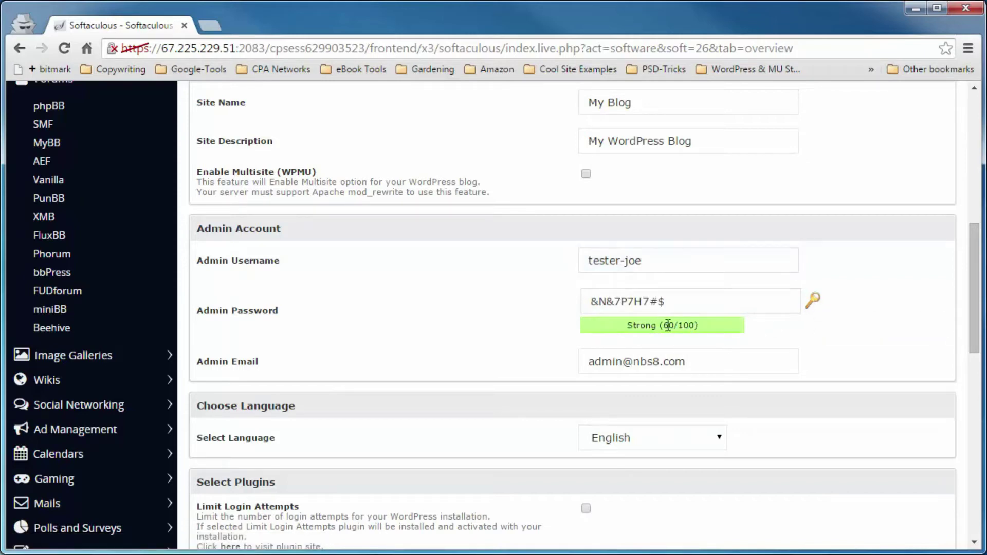
pyautogui.click(676, 303)
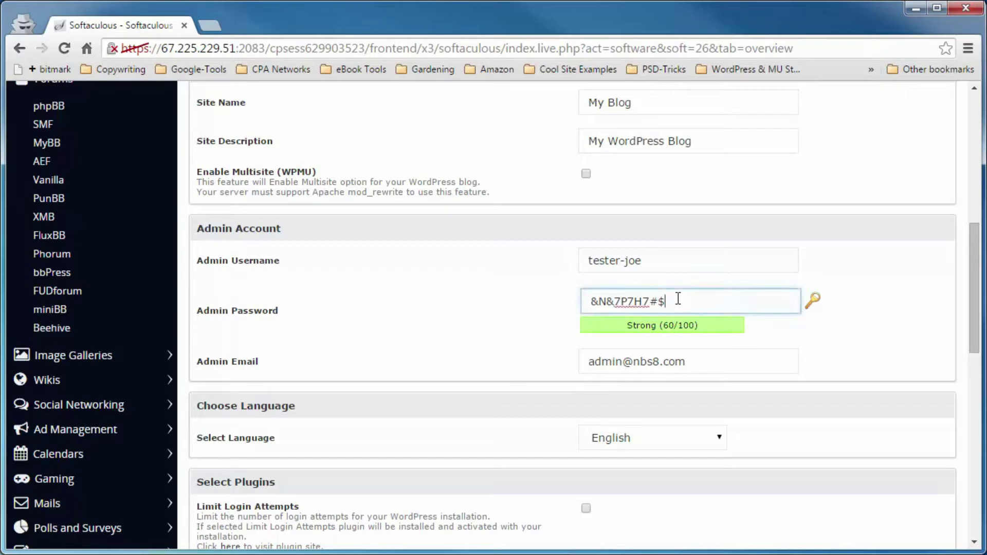
# Step: Copy the new admin username into the Site Details notes in Notepad
pyautogui.hotkey('alt', 'Tab')
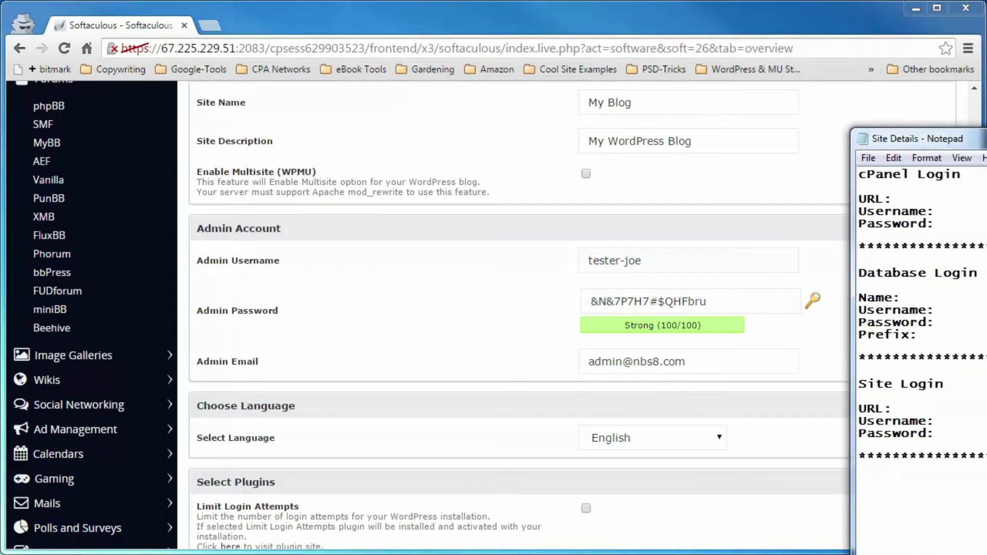
pyautogui.moveTo(657, 265); pyautogui.dragTo(586, 263)
pyautogui.hotkey('ctrl', 'c')
pyautogui.hotkey('alt', 'Tab')
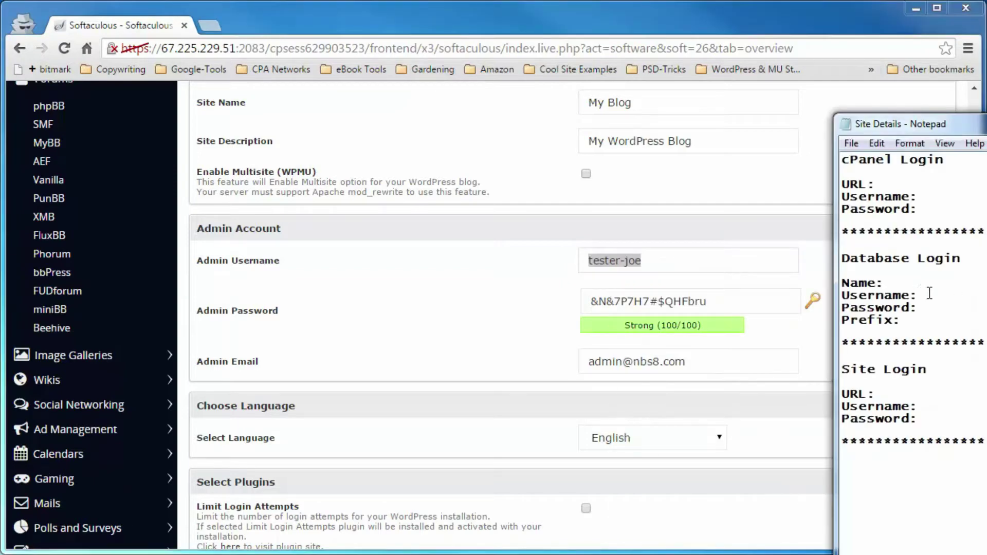
pyautogui.hotkey('ctrl', 'v')
# Step: Paste the admin password after Password in the notes, then close Notepad
pyautogui.tripleClick(642, 302)
pyautogui.rightClick(639, 303)
pyautogui.click(669, 384)
pyautogui.click(949, 308)
pyautogui.hotkey('ctrl', 'v')
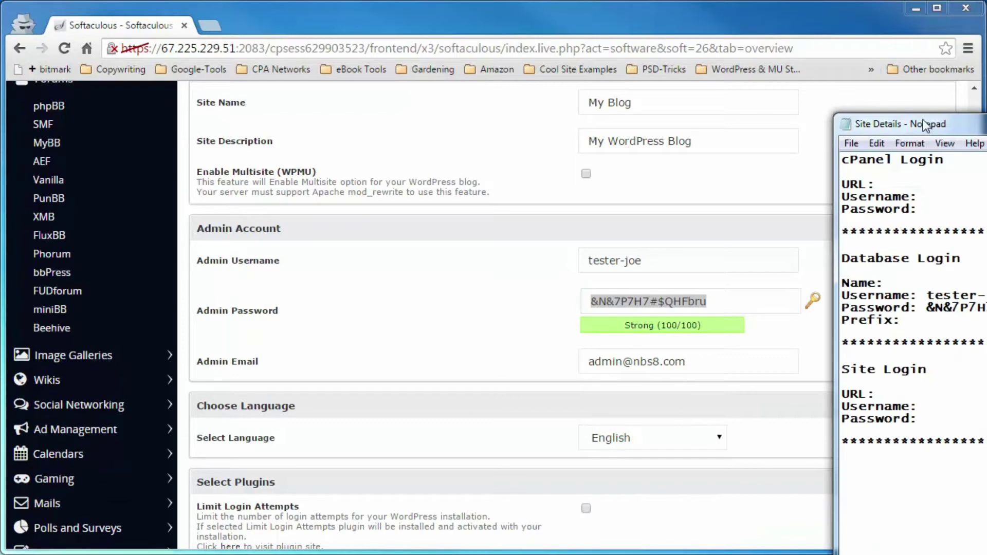
pyautogui.click(956, 124)
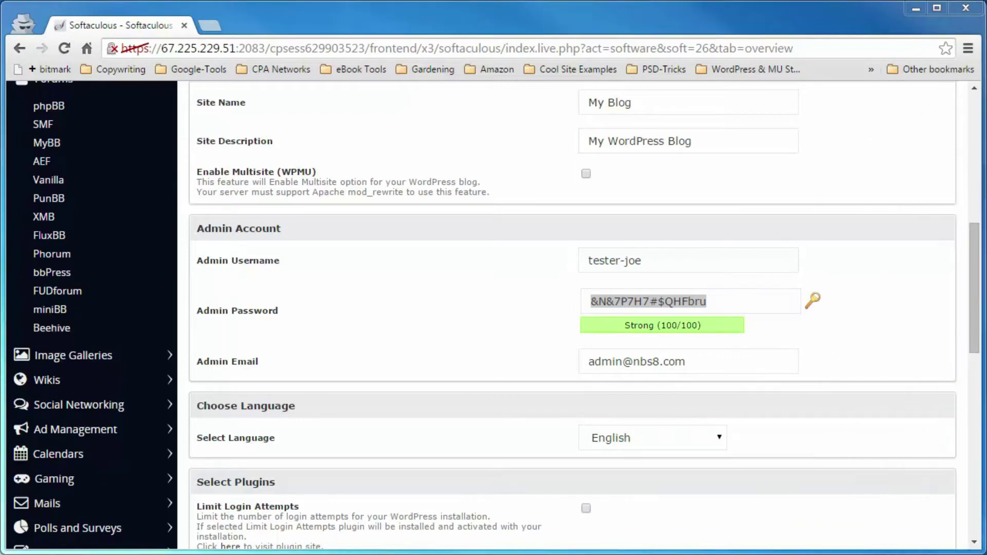
# Step: Change the admin e-mail to the domain's support mailbox and enable Limit Login Attempts
pyautogui.click(621, 363)
pyautogui.click(232, 346)
pyautogui.click(634, 364)
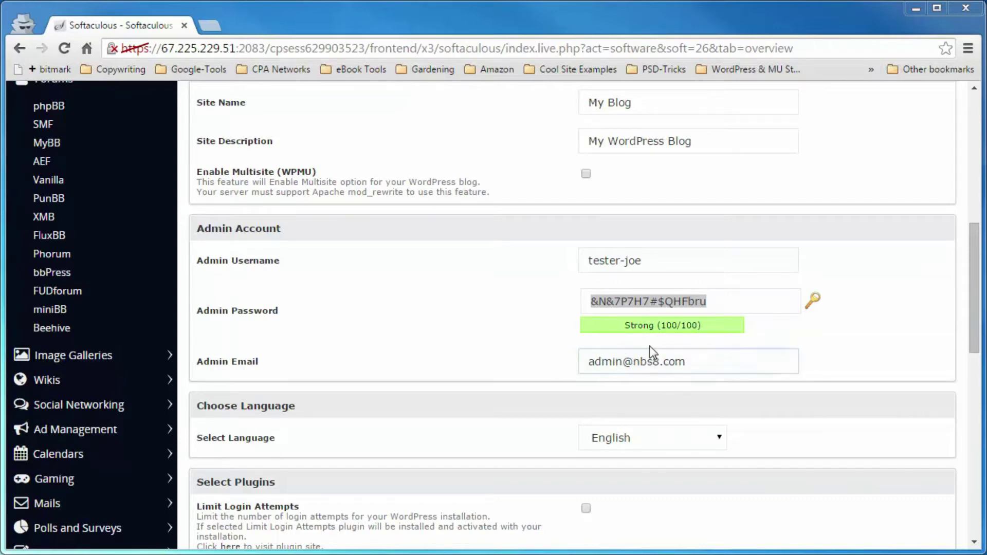
pyautogui.click(631, 162)
pyautogui.doubleClick(602, 362)
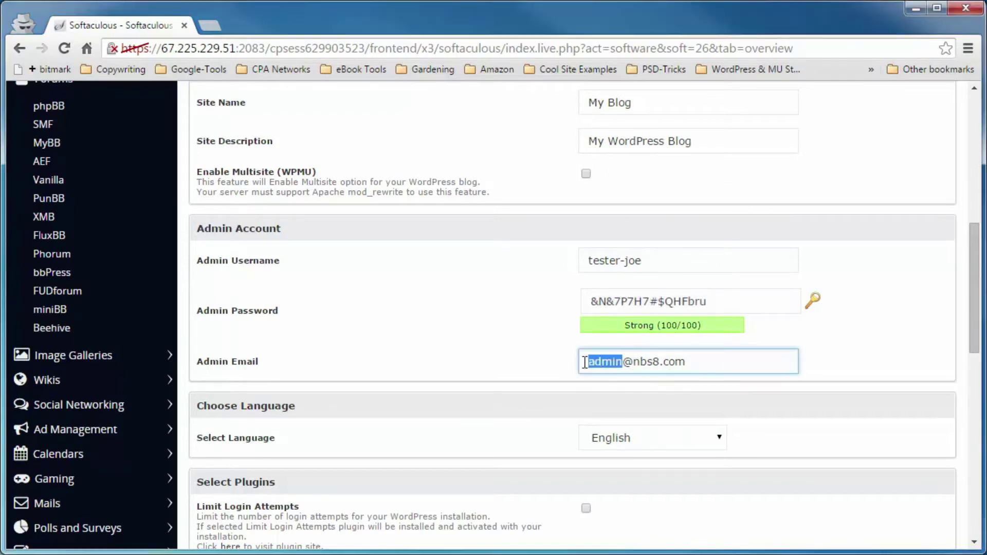
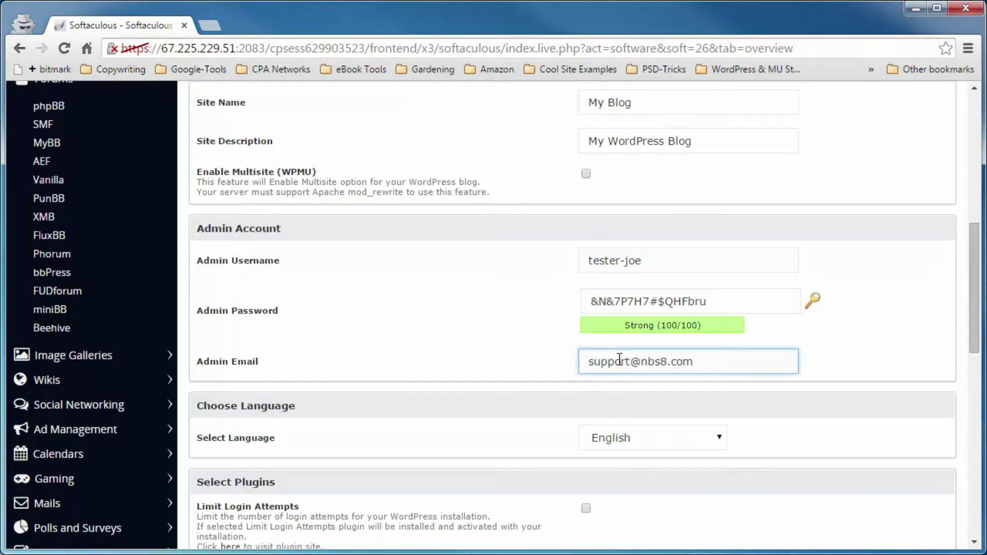
pyautogui.scroll(-5, 566, 376)
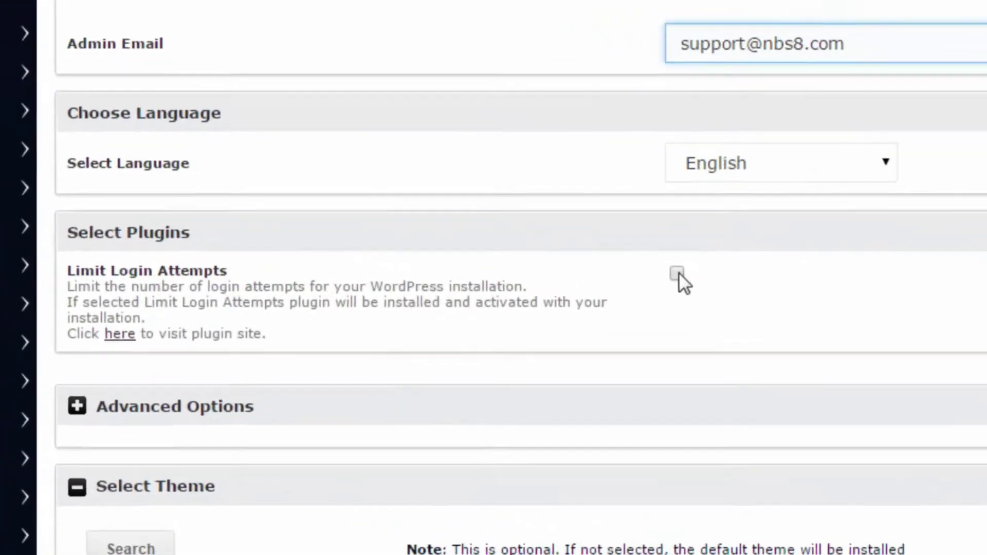
pyautogui.click(586, 277)
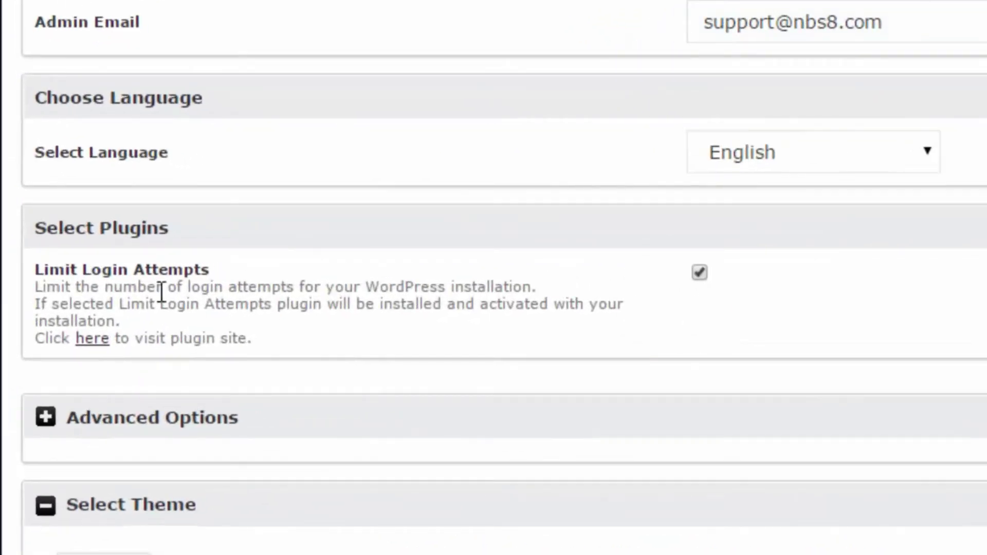
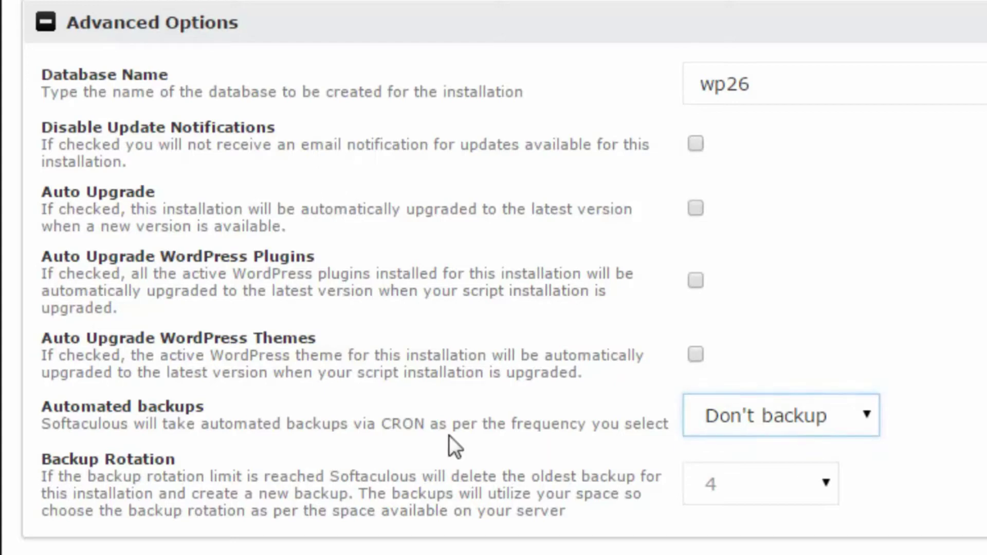
# Step: Set the Softaculous automated backups frequency to Once a week
pyautogui.click(777, 430)
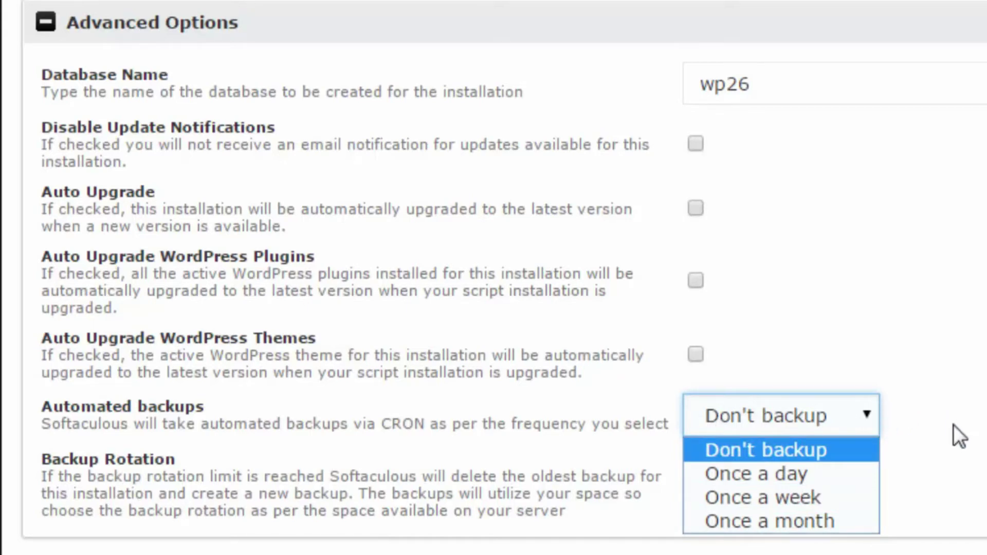
pyautogui.click(813, 497)
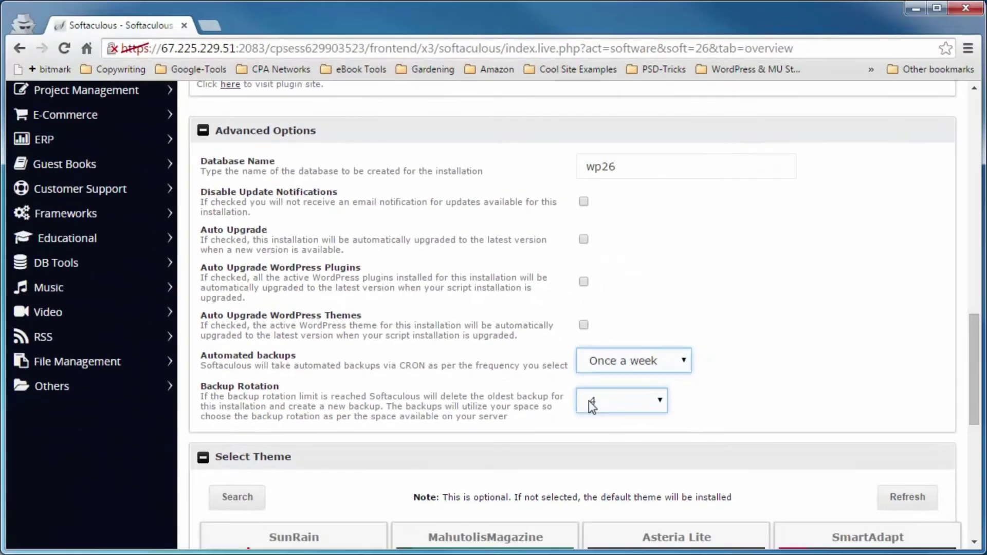
# Step: Keep the default theme and launch the WordPress installation at nbs8.com
pyautogui.scroll(-2, 782, 383)
pyautogui.scroll(-5, 782, 384)
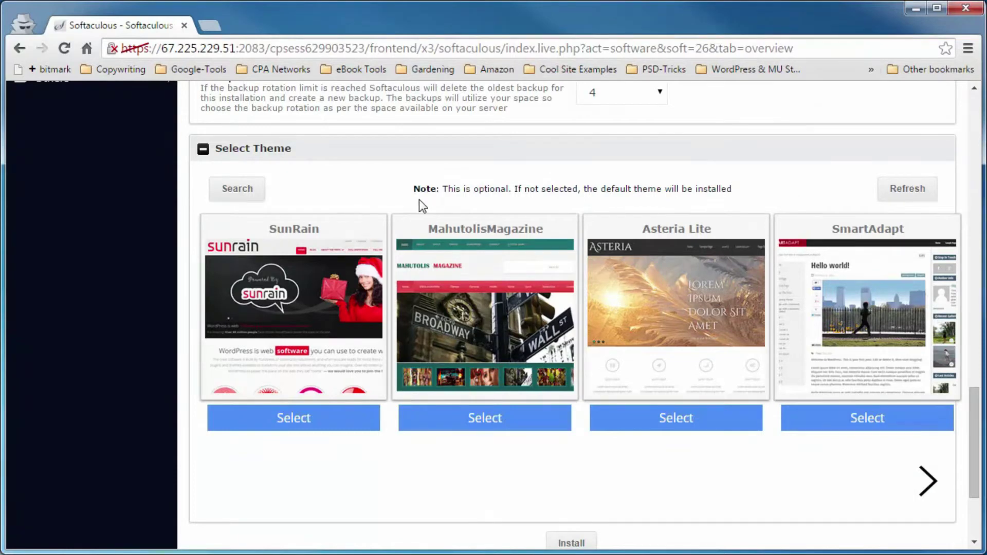
pyautogui.moveTo(851, 375)
pyautogui.scroll(-3, 589, 474)
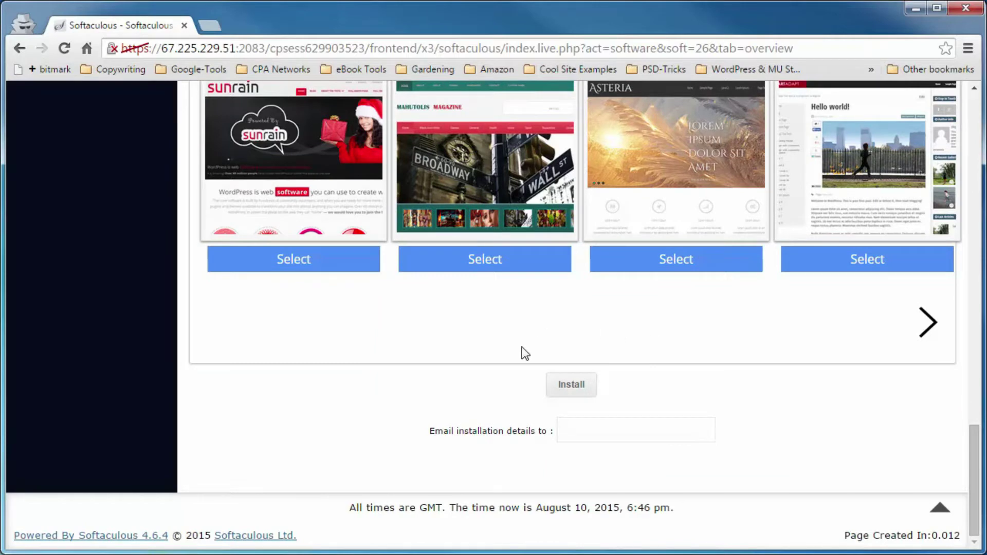
pyautogui.click(589, 429)
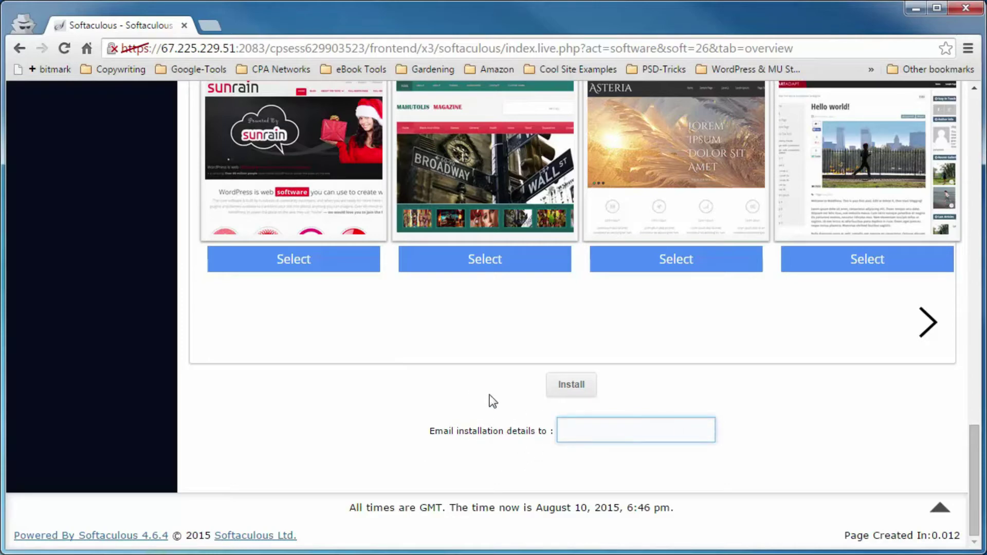
pyautogui.click(567, 392)
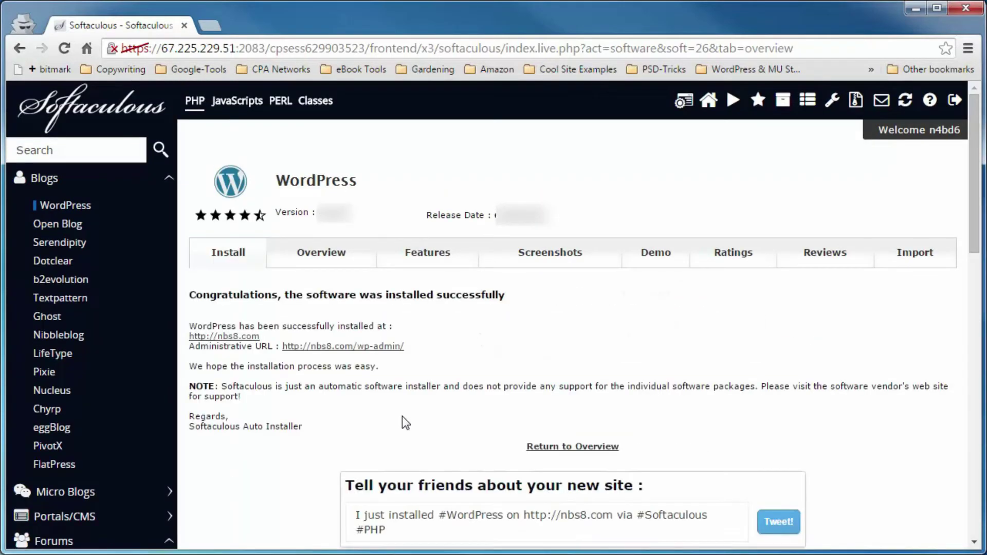
# Step: Preview the new nbs8.com site, then open its nbs8.com/wp-admin login page
pyautogui.click(215, 337)
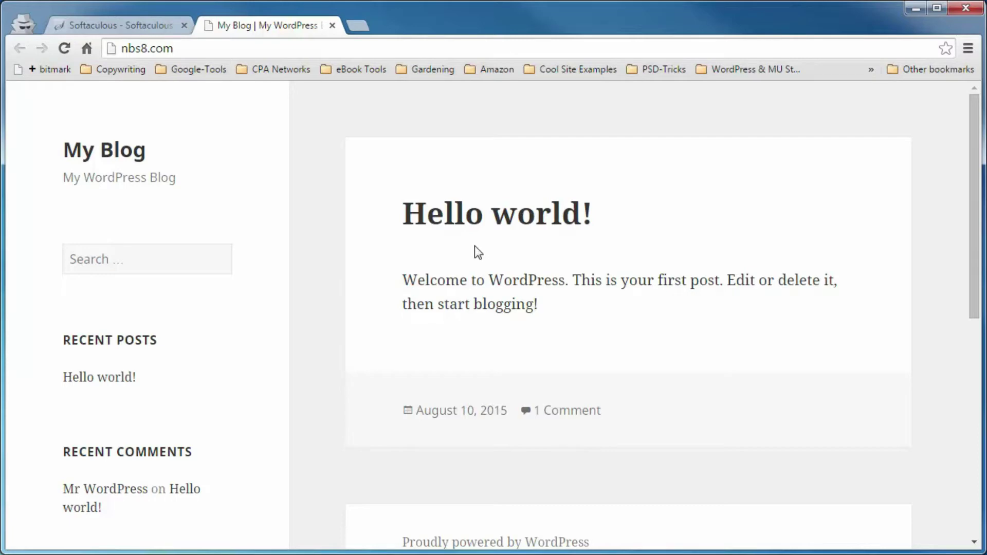
pyautogui.click(146, 25)
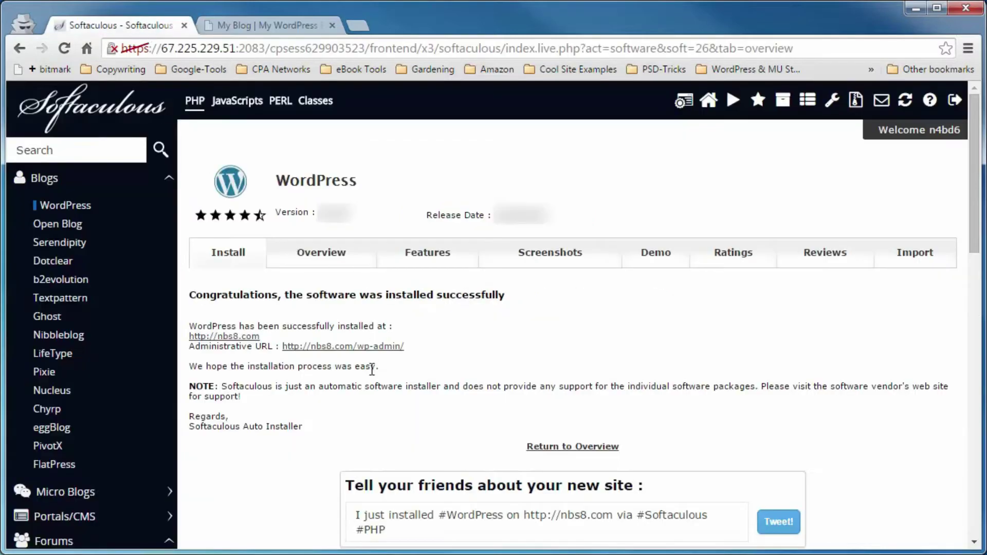
pyautogui.click(348, 347)
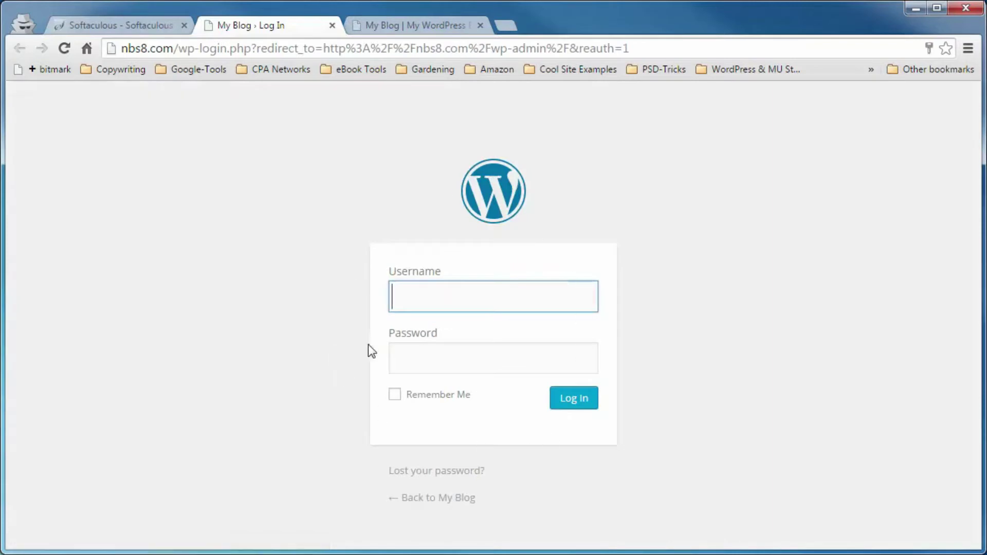
# Step: Log in to wp-admin by pasting the admin username and password
pyautogui.rightClick(439, 299)
pyautogui.click(474, 387)
pyautogui.click(420, 366)
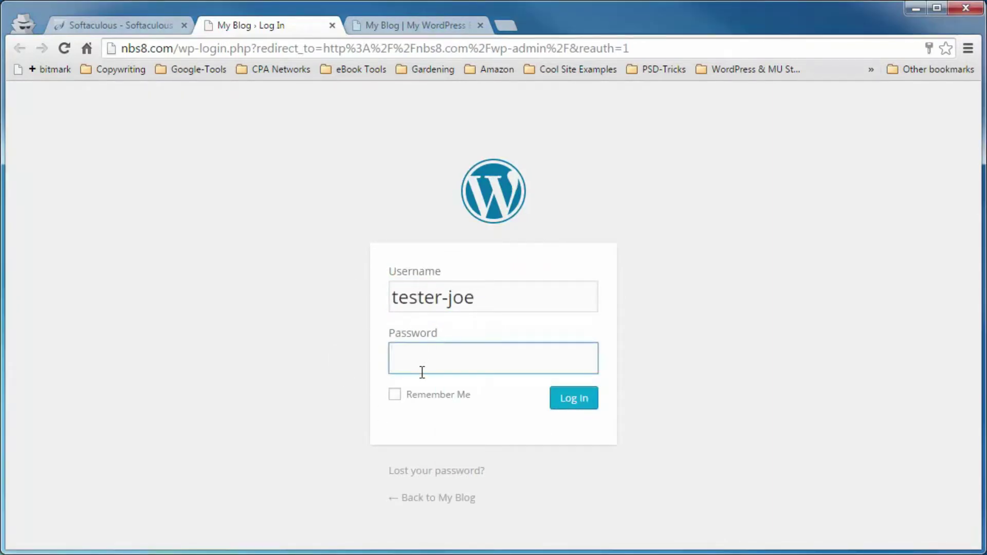
pyautogui.hotkey('ctrl', 'v')
pyautogui.click(573, 404)
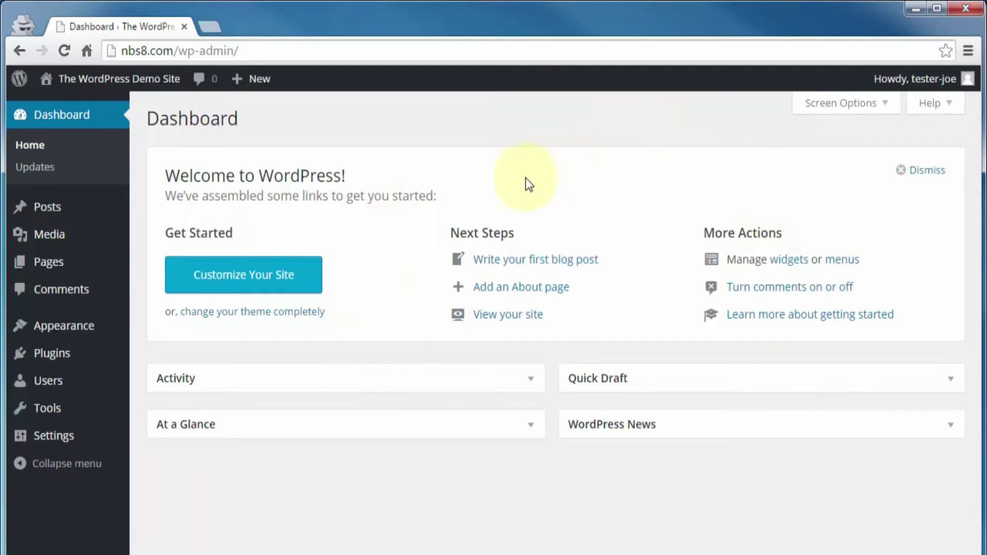
pyautogui.moveTo(291, 381)
pyautogui.mouseDown()
pyautogui.moveTo(331, 372)
pyautogui.moveTo(262, 397)
pyautogui.moveTo(375, 491)
pyautogui.moveTo(521, 479)
pyautogui.moveTo(529, 392)
pyautogui.moveTo(357, 399)
pyautogui.moveTo(303, 378)
pyautogui.mouseUp()
pyautogui.click(531, 385)
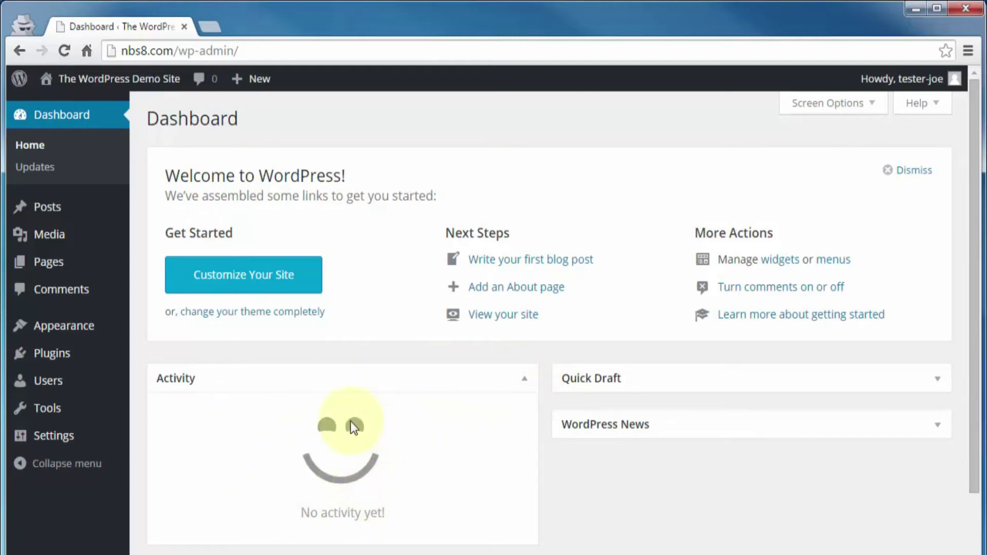
pyautogui.click(526, 381)
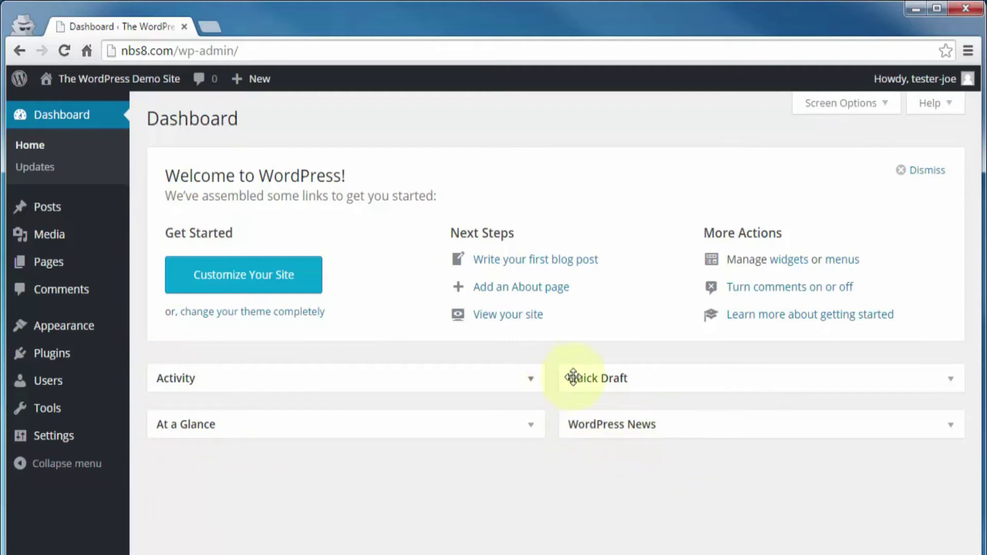
pyautogui.click(662, 378)
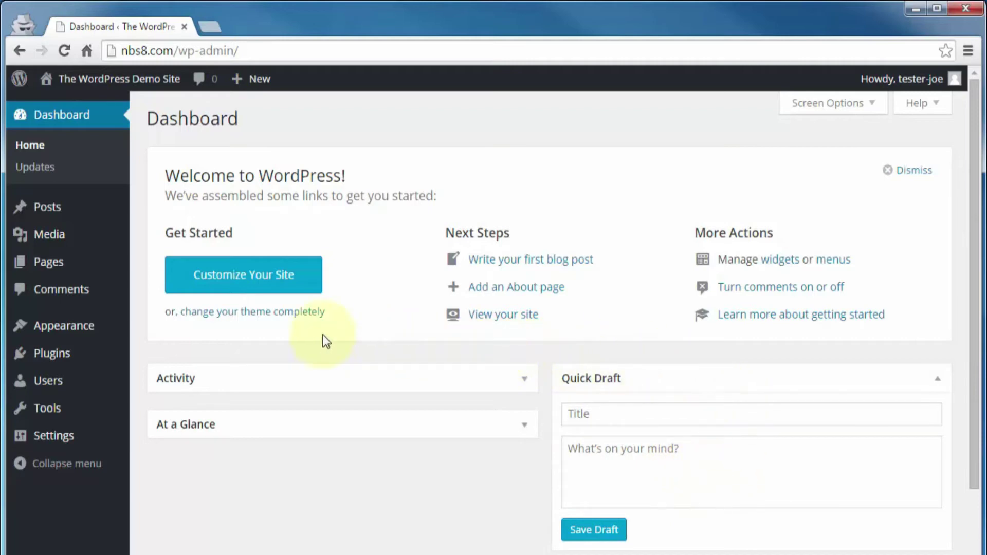
pyautogui.moveTo(86, 213)
pyautogui.click(936, 380)
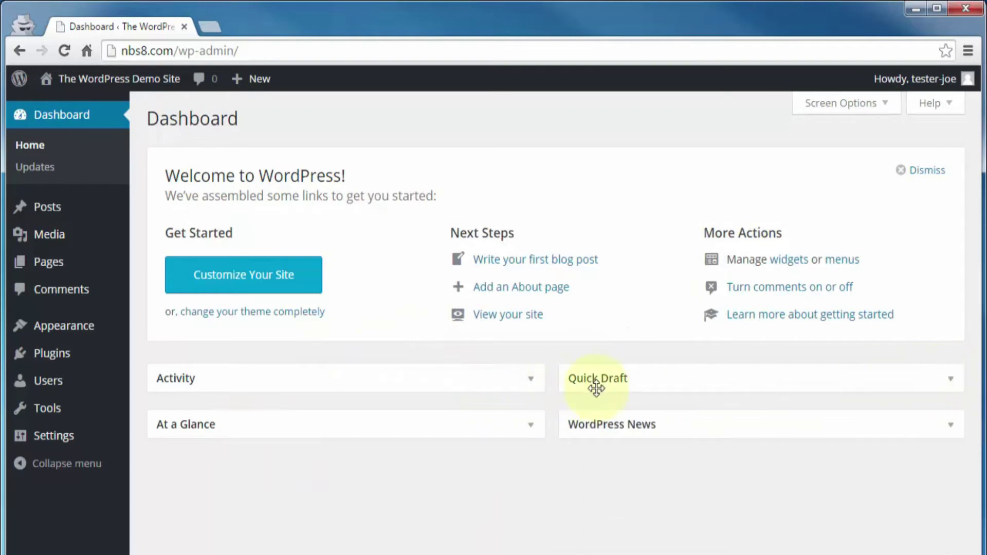
# Step: Uncheck WordPress News in Screen Options, keeping Welcome, Activity, Quick Draft and At a Glance
pyautogui.click(855, 105)
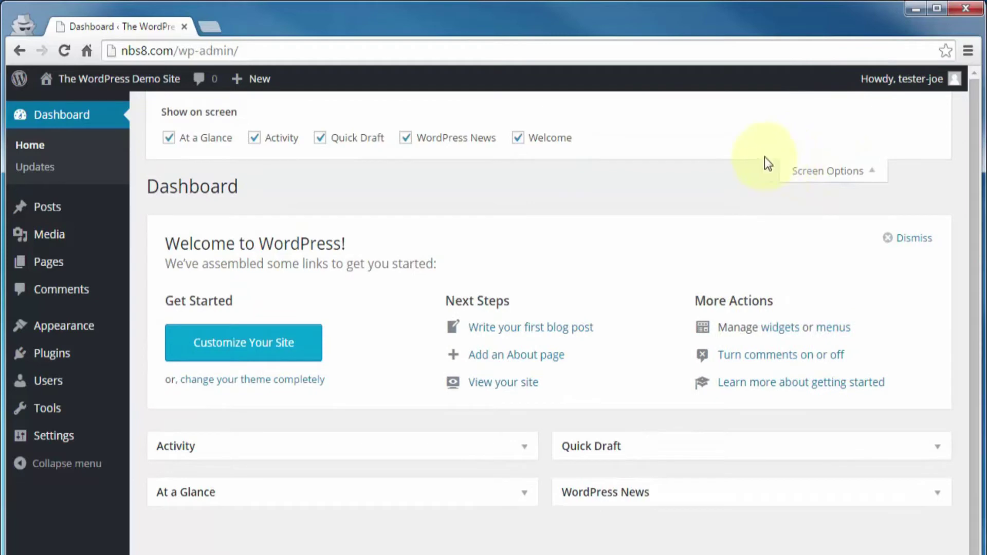
pyautogui.click(405, 139)
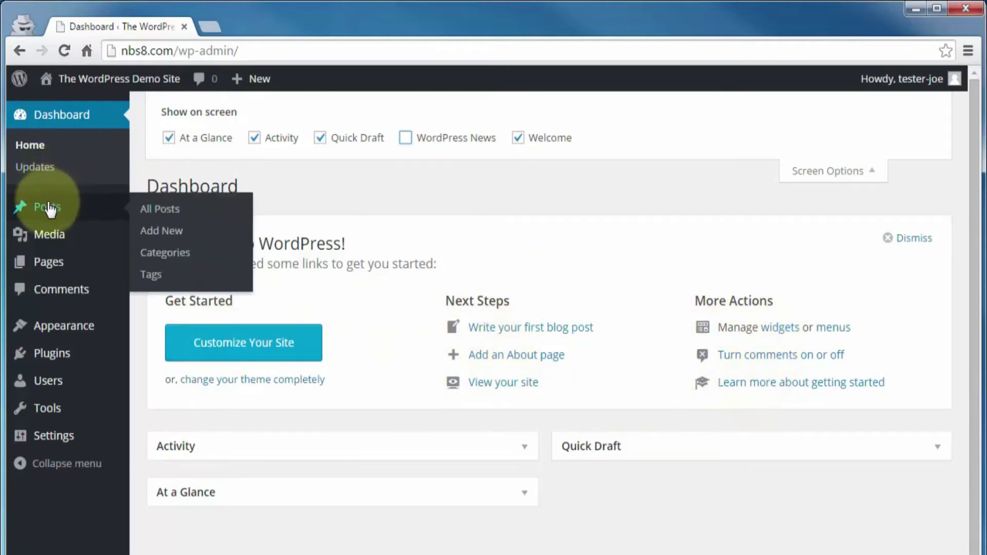
pyautogui.moveTo(89, 411)
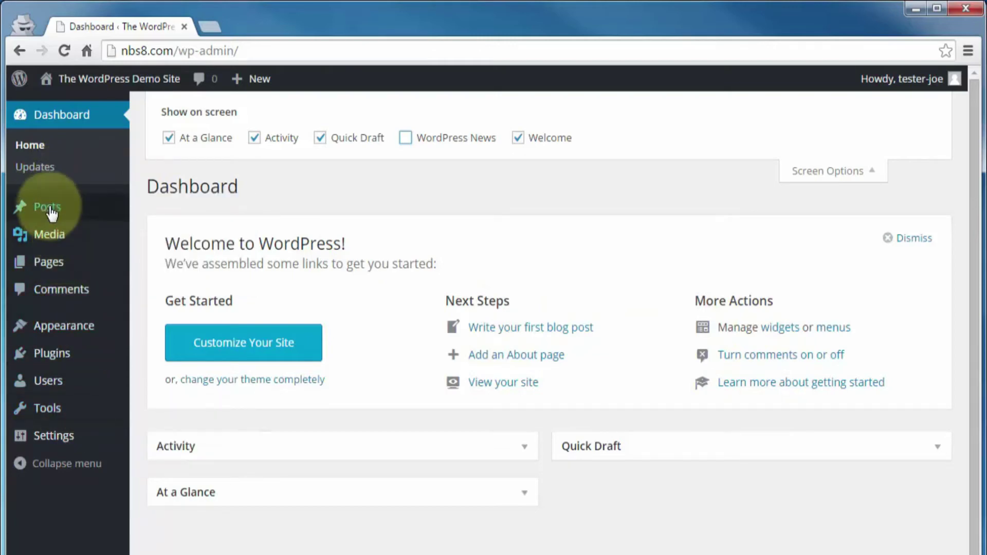
pyautogui.moveTo(41, 208)
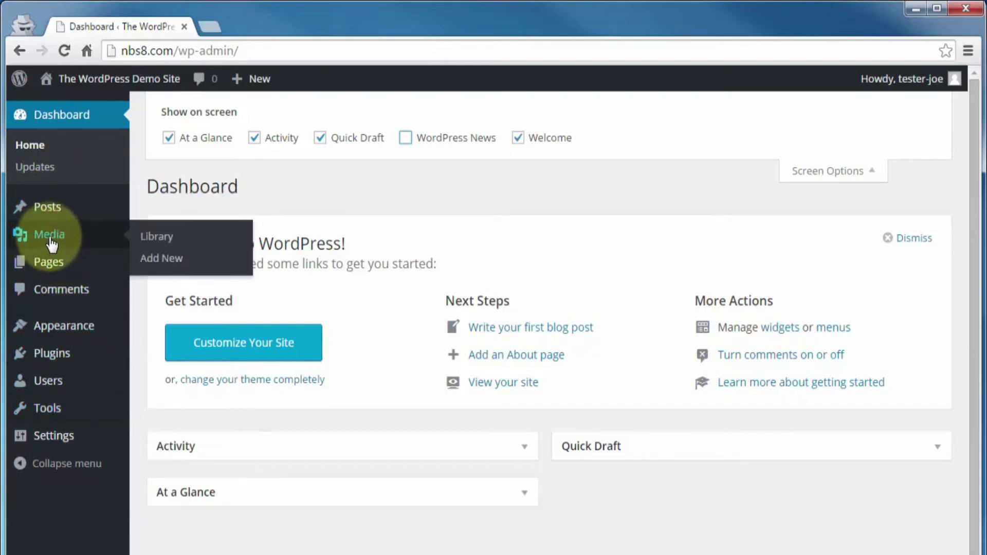
pyautogui.moveTo(45, 262)
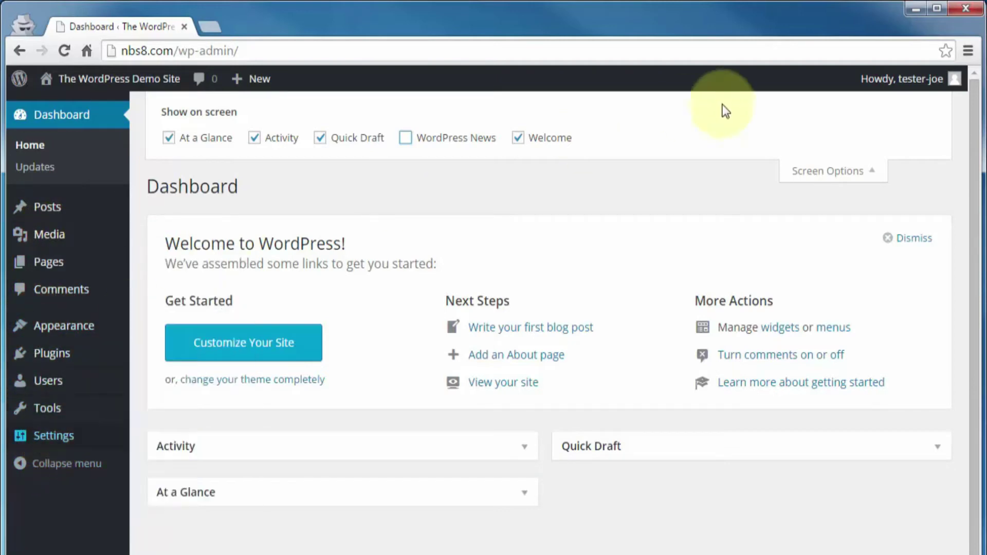
pyautogui.click(810, 183)
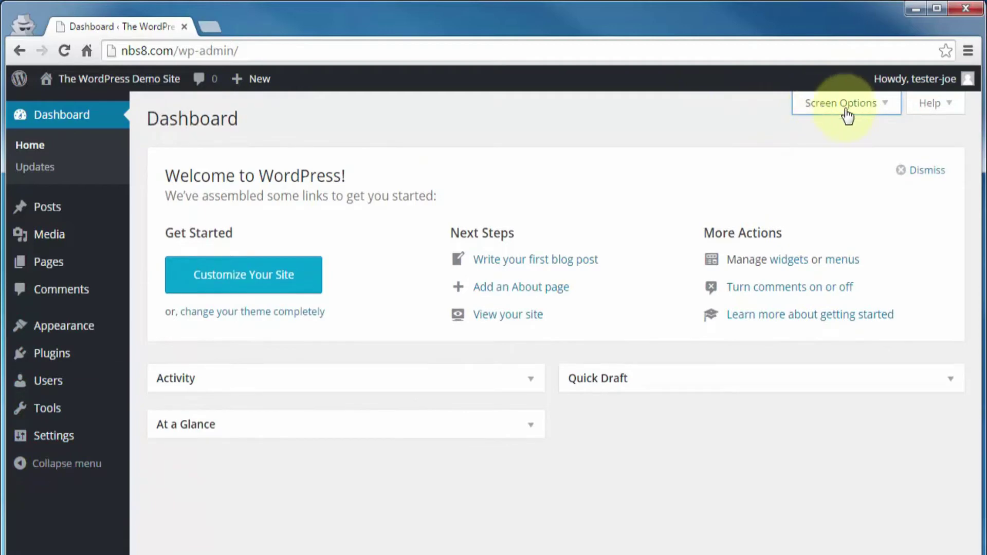
pyautogui.click(947, 110)
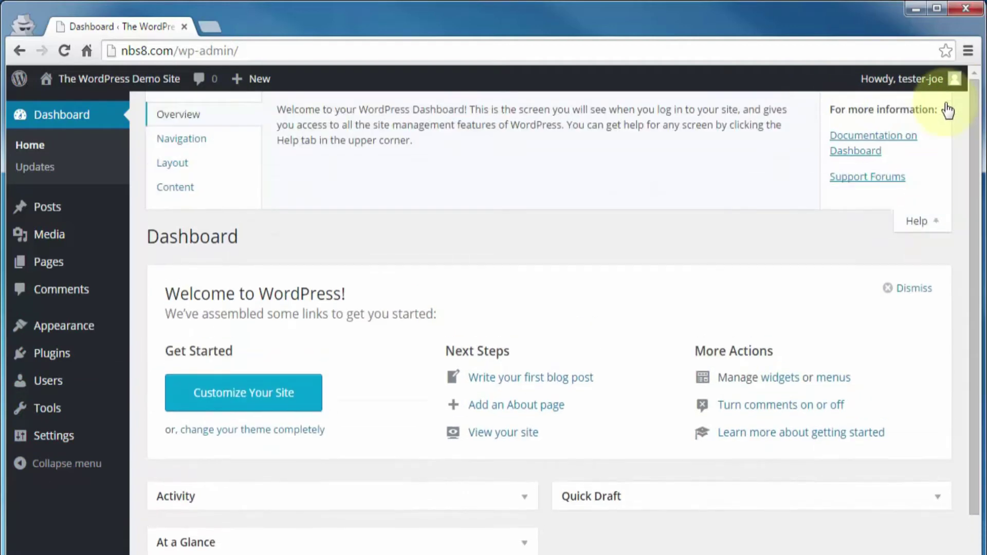
pyautogui.click(174, 139)
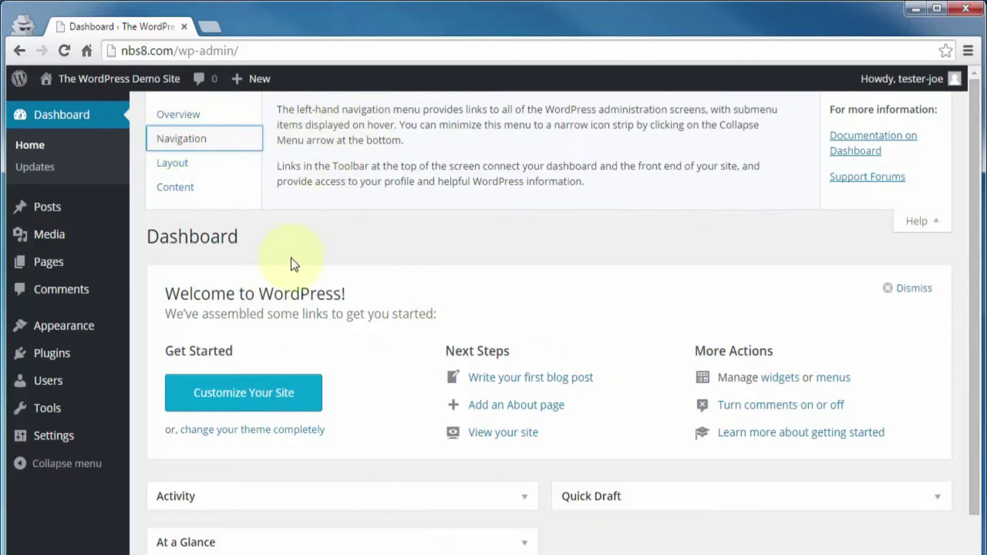
pyautogui.click(190, 168)
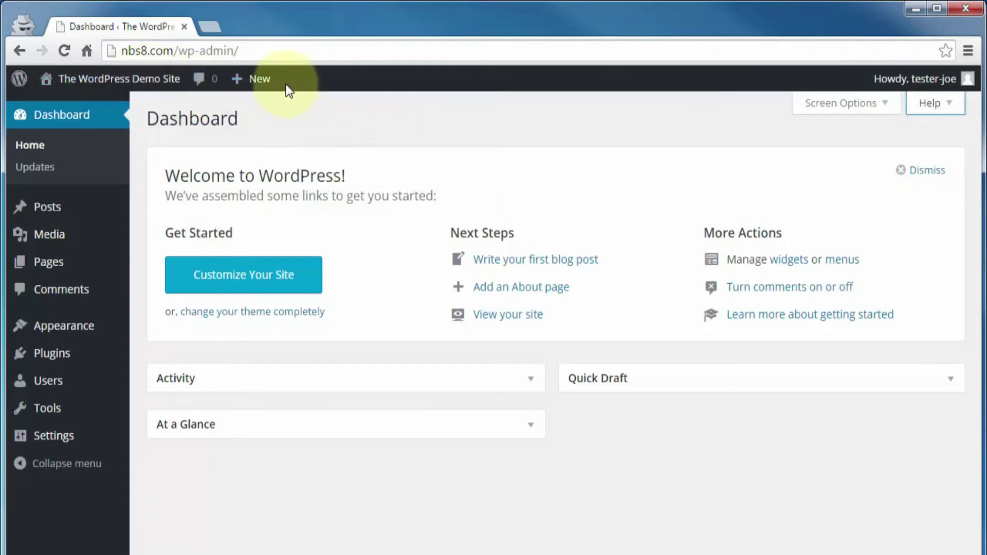
pyautogui.moveTo(259, 74)
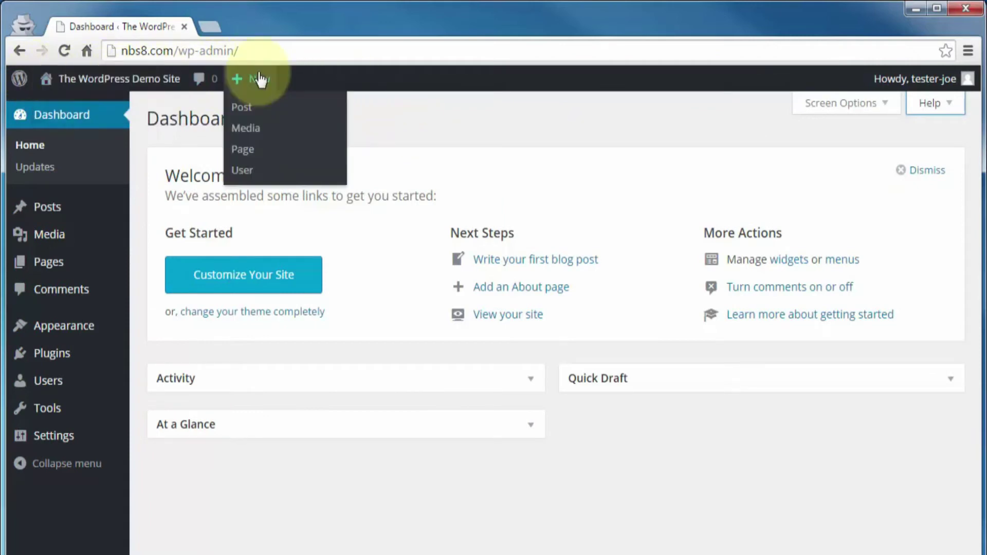
pyautogui.moveTo(20, 82)
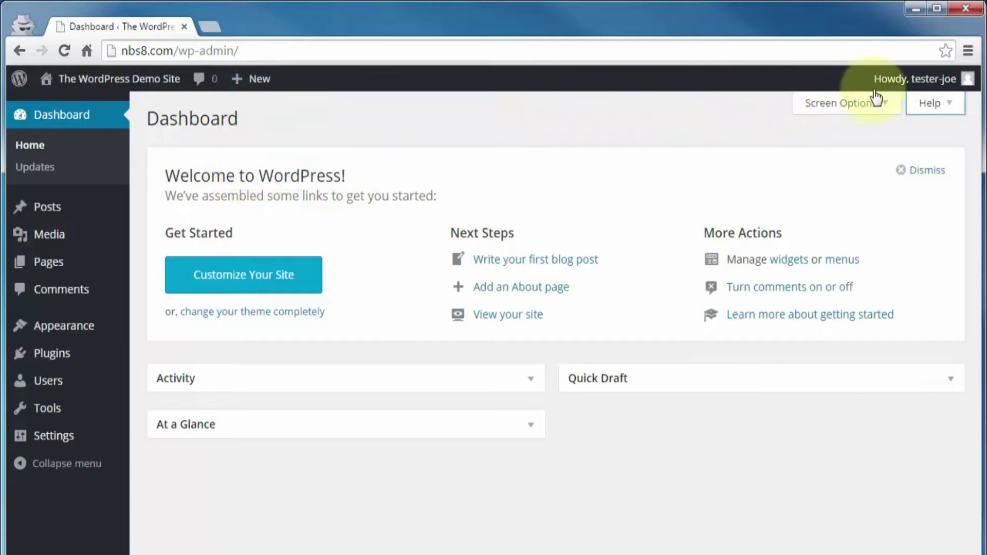
pyautogui.moveTo(905, 80)
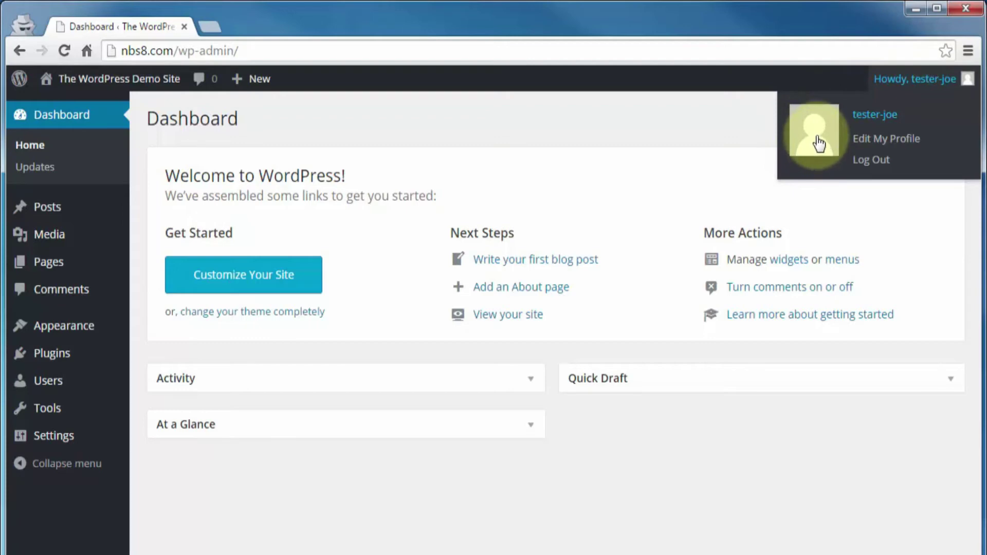
pyautogui.moveTo(29, 446)
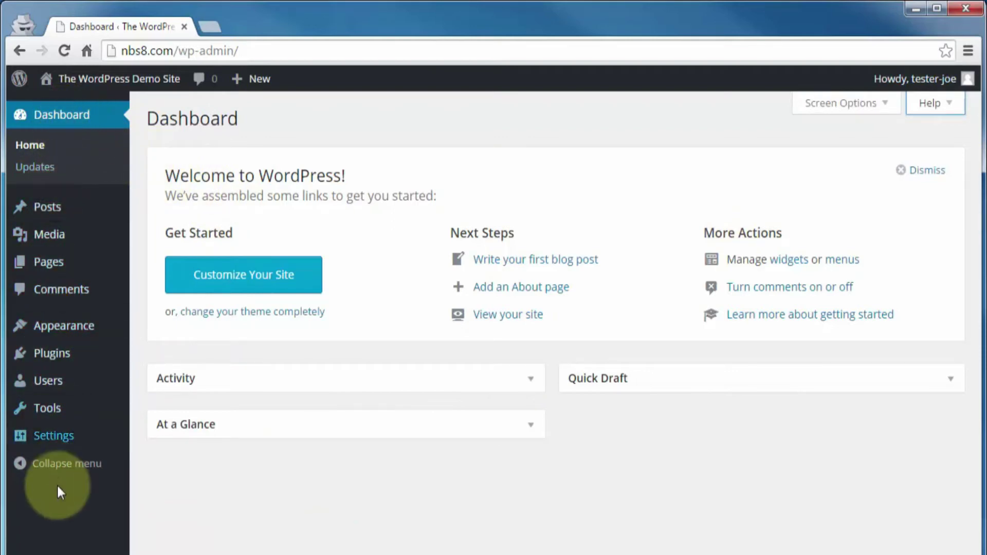
pyautogui.moveTo(50, 208)
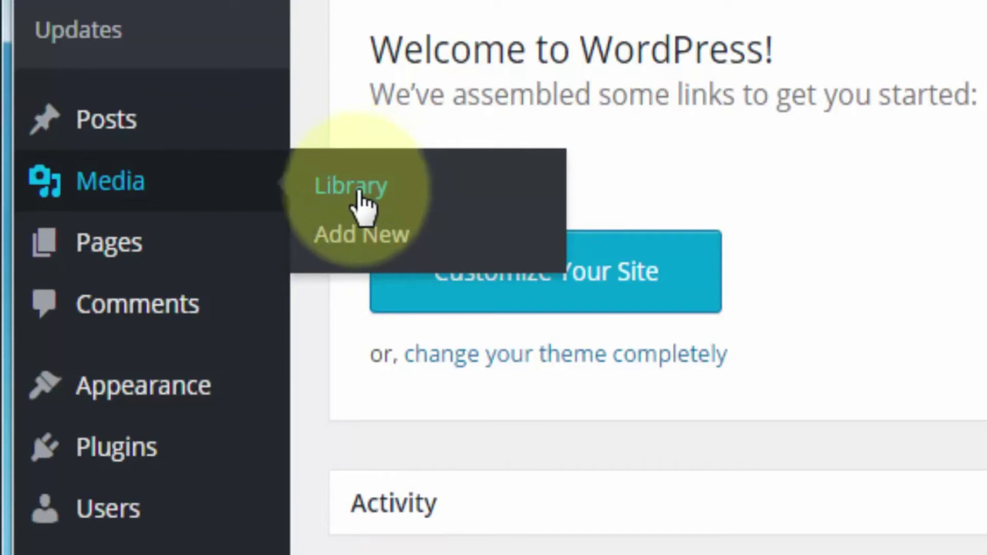
pyautogui.moveTo(147, 258)
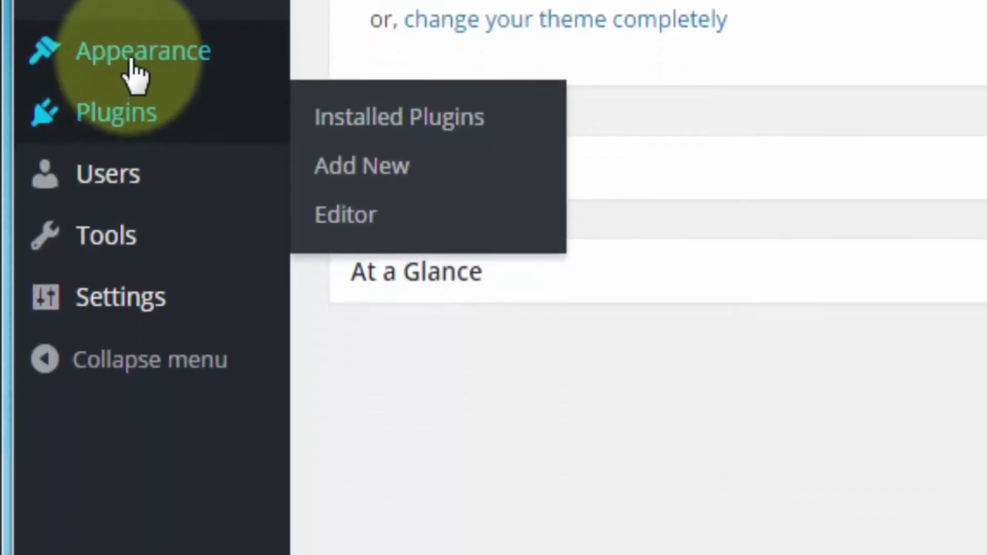
pyautogui.moveTo(135, 46)
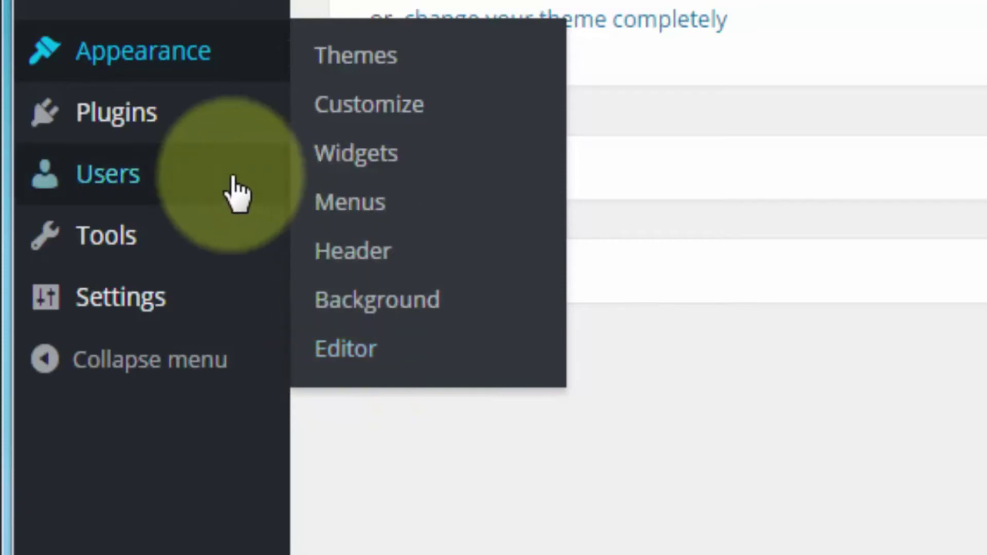
pyautogui.moveTo(76, 105)
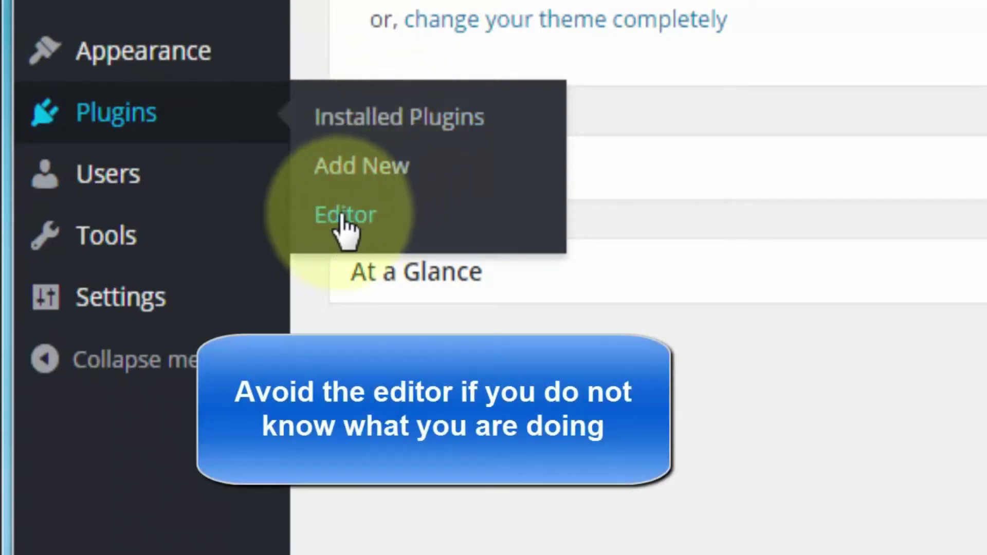
pyautogui.moveTo(121, 187)
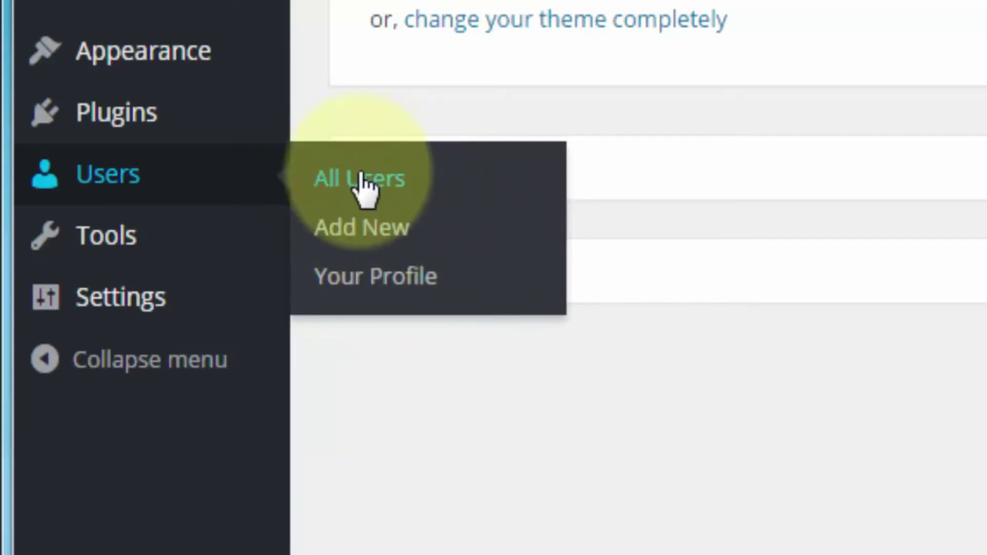
pyautogui.moveTo(95, 242)
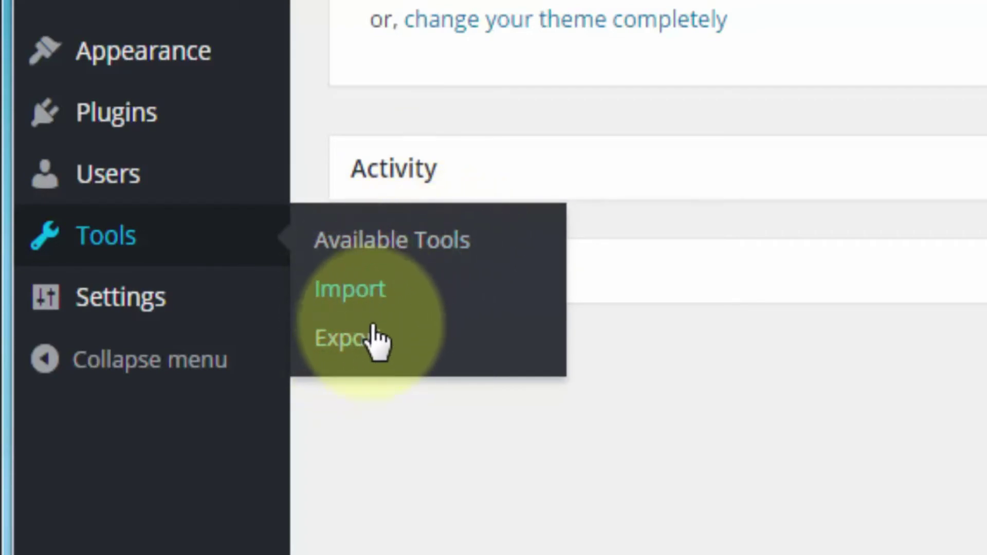
pyautogui.moveTo(110, 303)
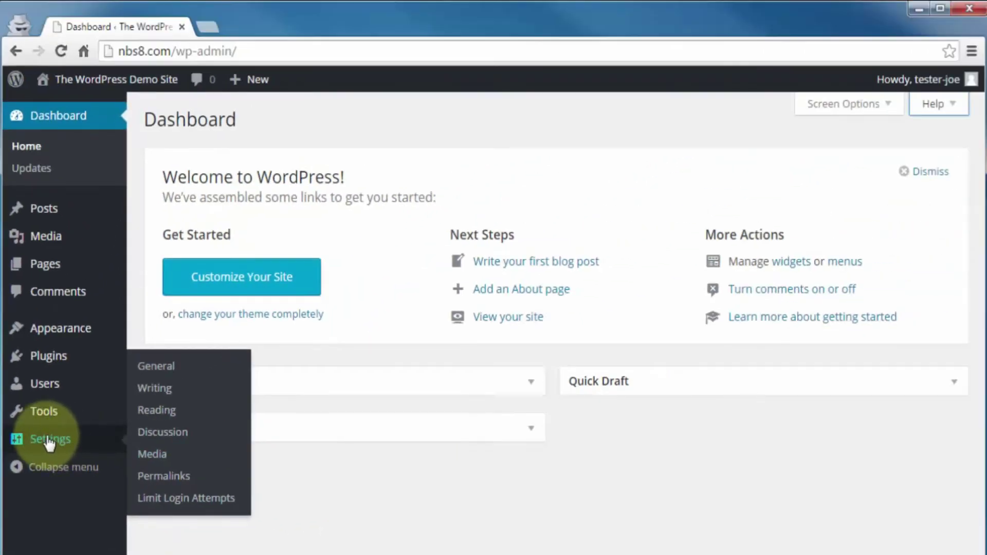
# Step: Collapse the admin sidebar to icons, then expand it back to full labels
pyautogui.click(43, 474)
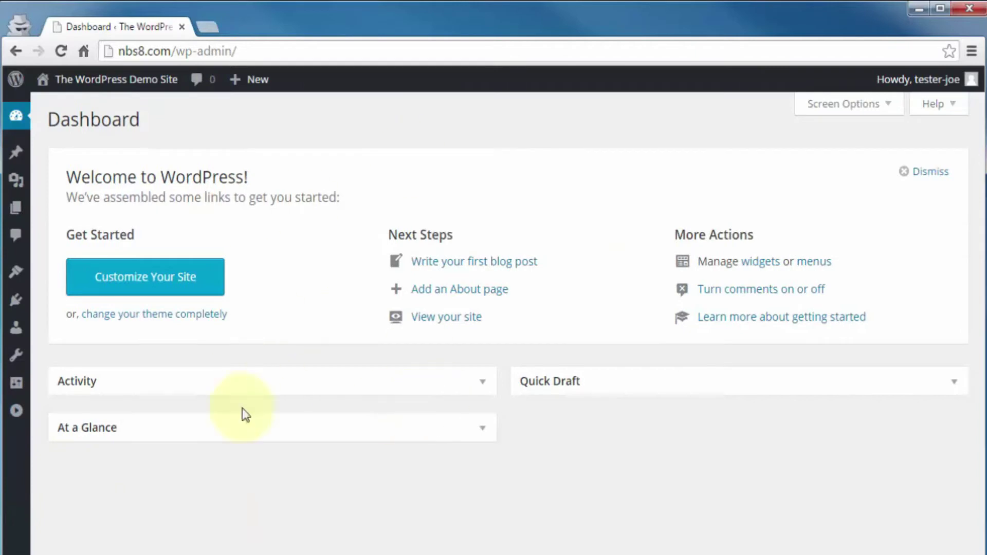
pyautogui.click(15, 415)
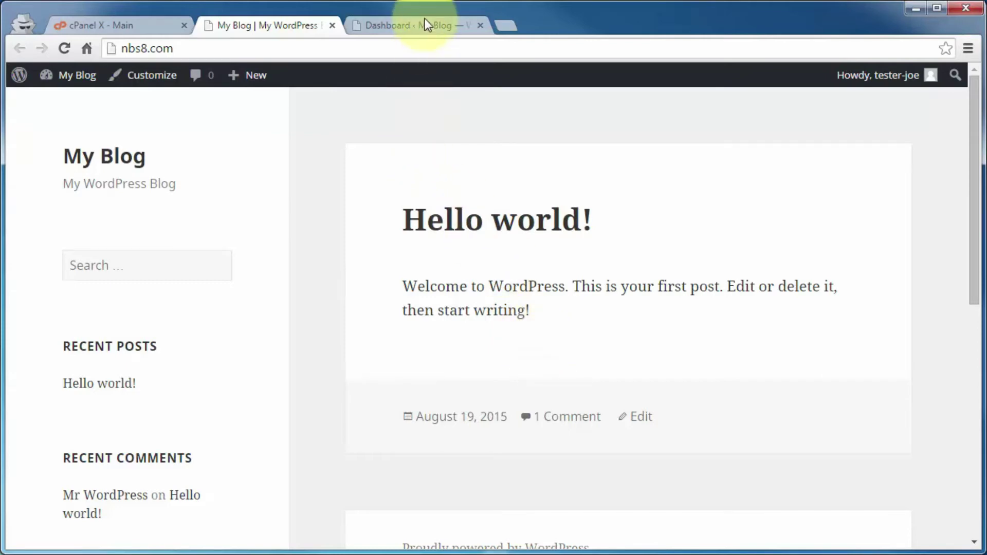
# Step: Return to the My Blog admin and open the All Posts list
pyautogui.click(416, 32)
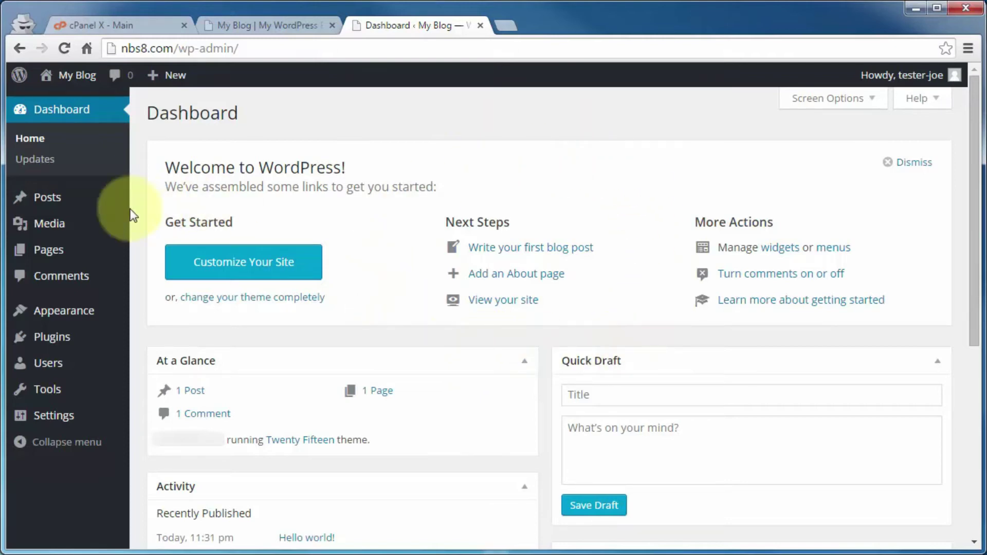
pyautogui.moveTo(43, 203)
pyautogui.click(44, 205)
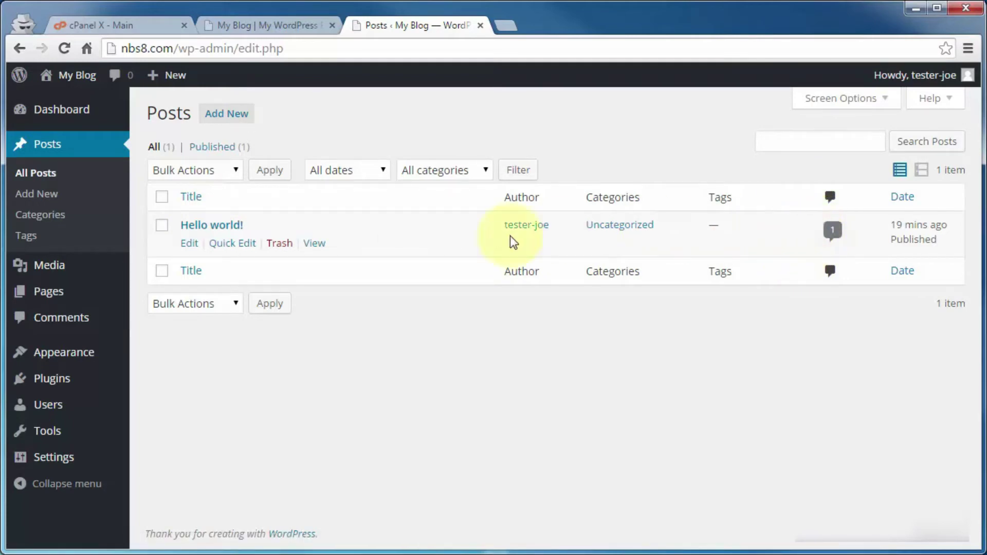
# Step: Open Comments and review its bulk actions without applying any
pyautogui.click(48, 322)
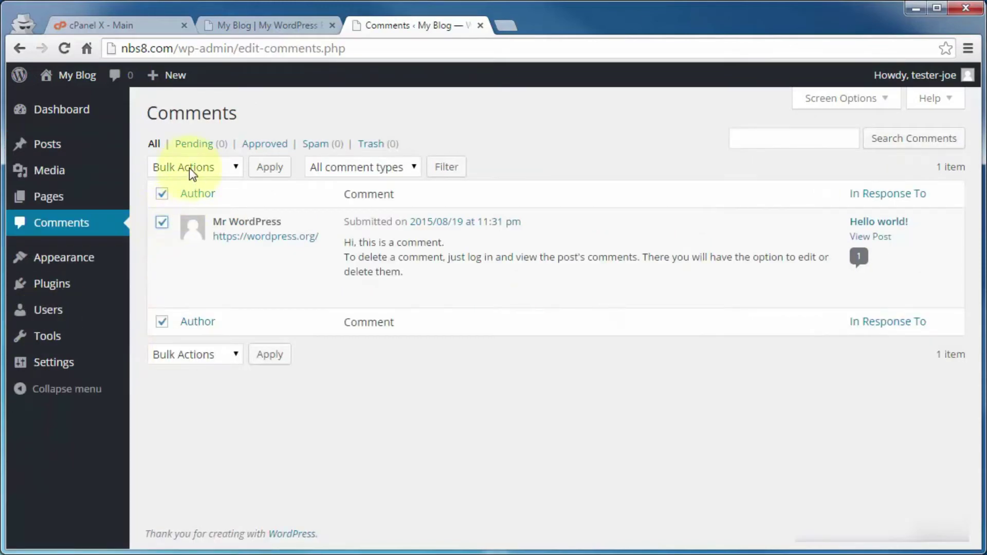
pyautogui.click(189, 168)
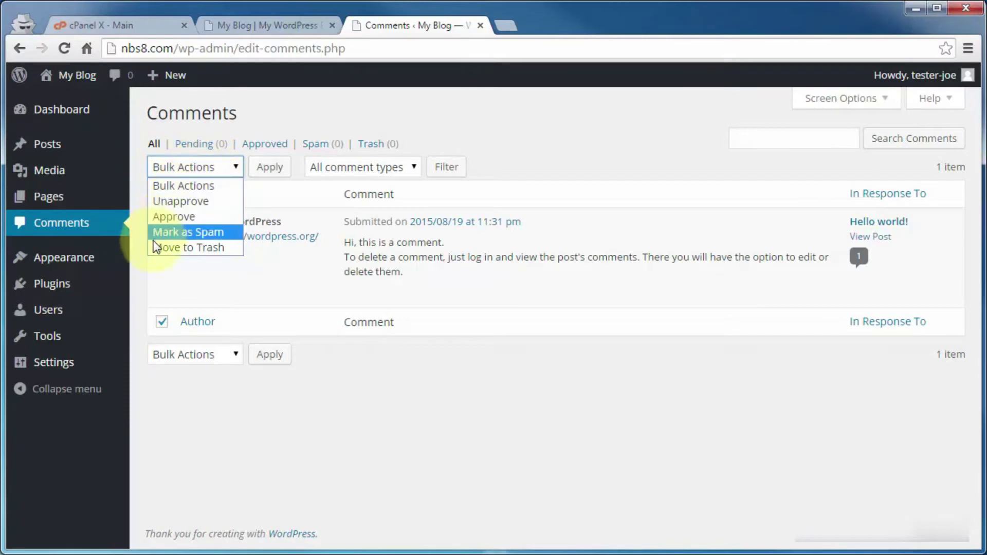
pyautogui.press('Escape')
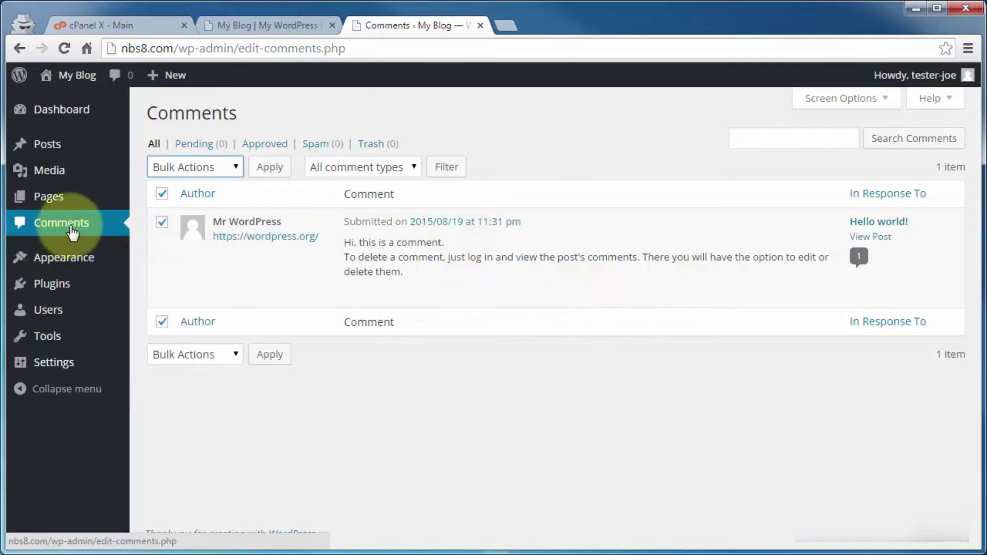
# Step: Trash the Hello world! post and the Sample Page, then confirm Comments is empty
pyautogui.click(47, 147)
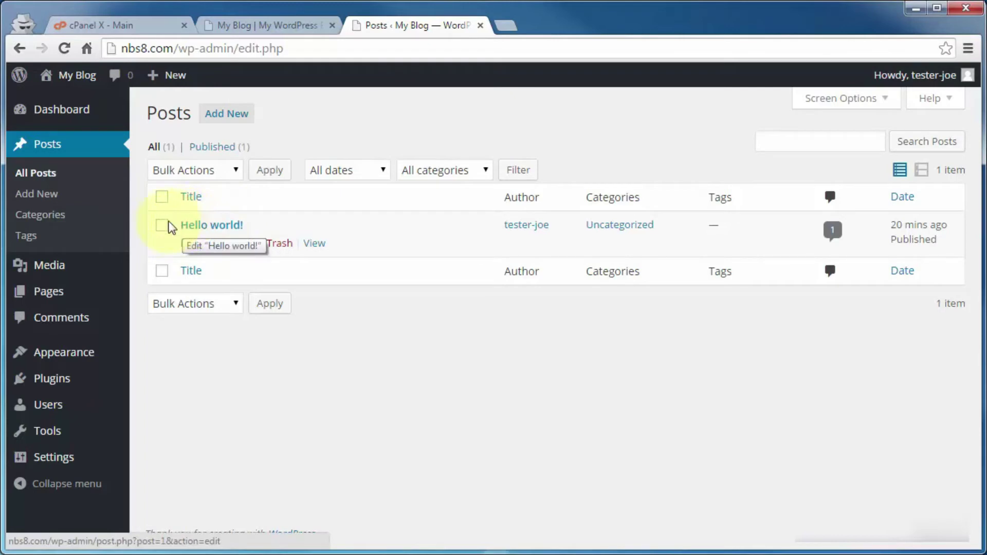
pyautogui.click(280, 246)
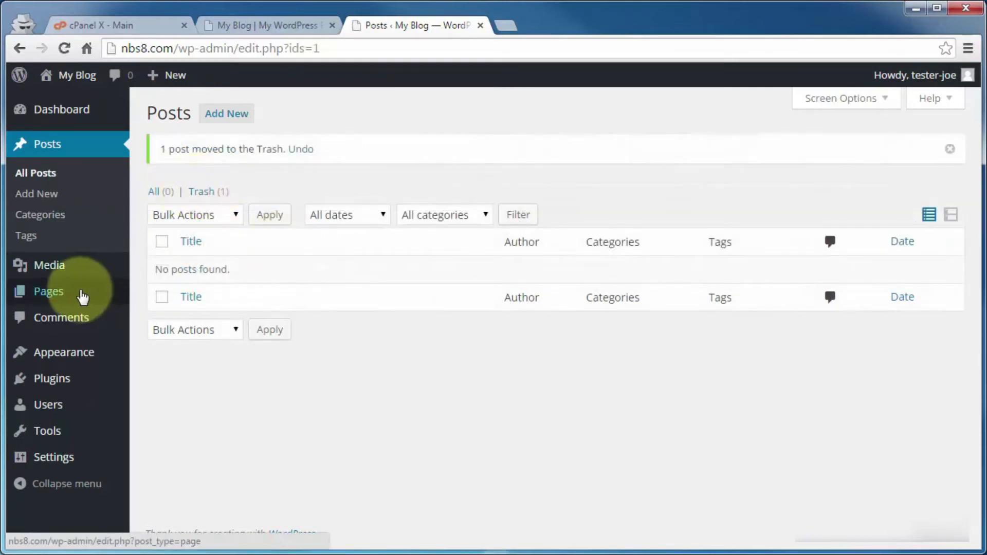
pyautogui.click(52, 296)
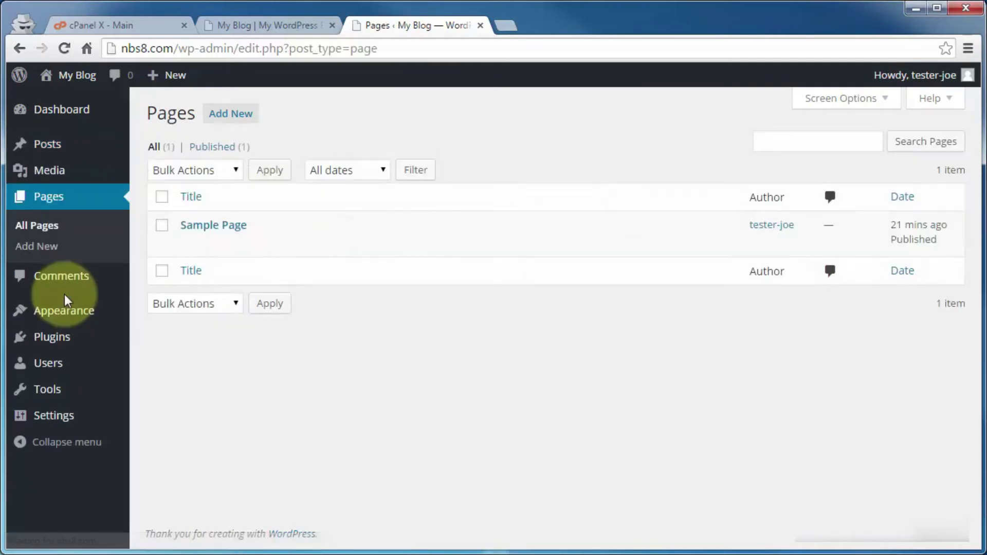
pyautogui.click(281, 245)
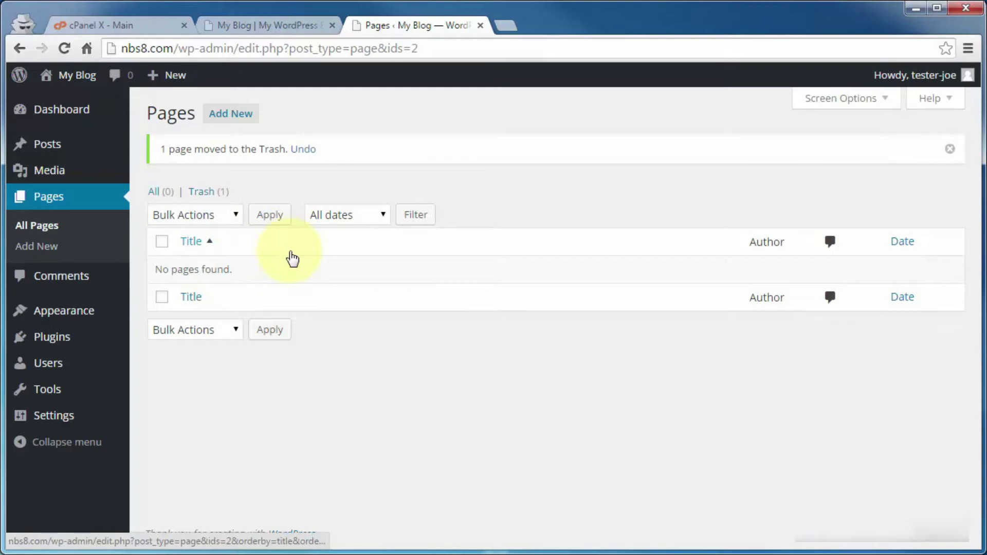
pyautogui.click(44, 282)
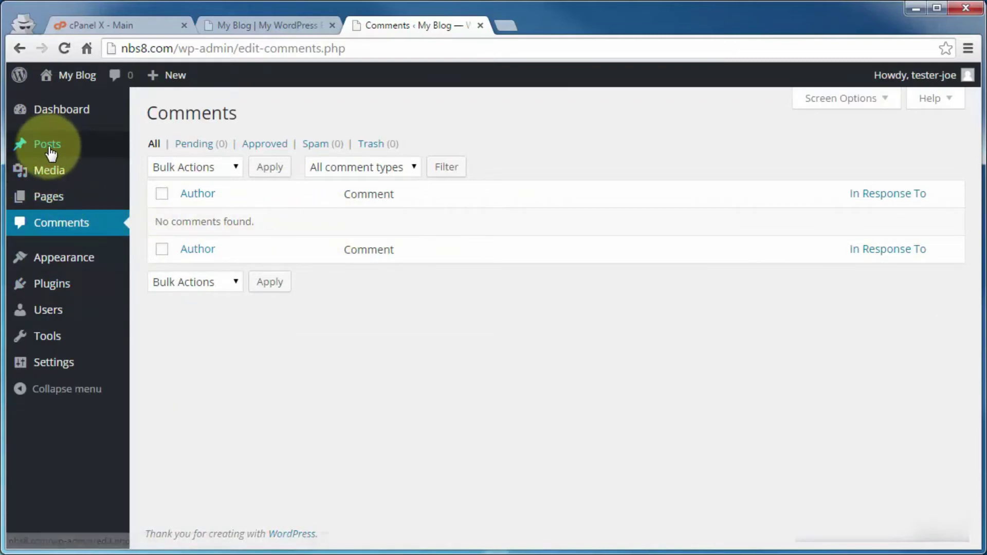
pyautogui.click(20, 260)
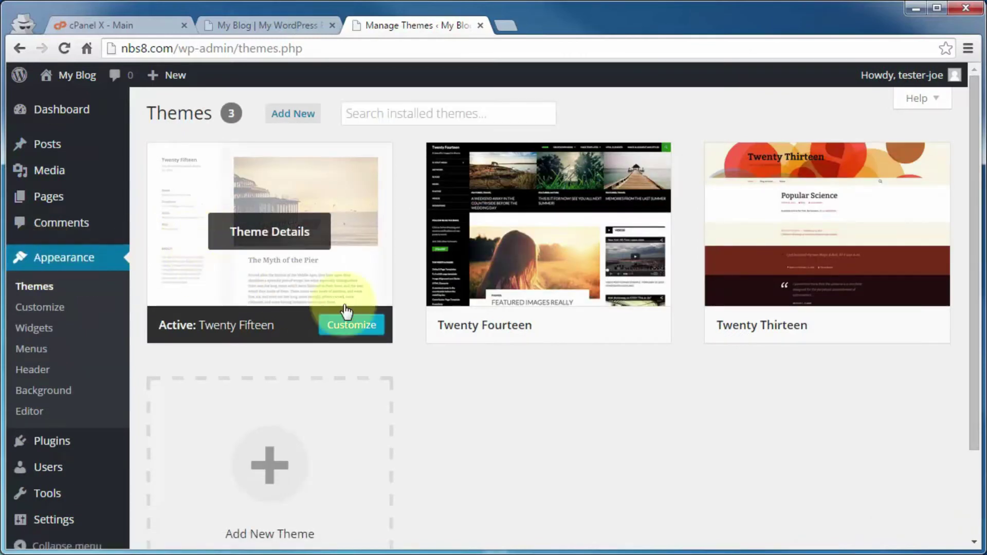
# Step: Delete Twenty Fourteen and Twenty Thirteen from their Theme Details, confirming each deletion
pyautogui.moveTo(742, 219)
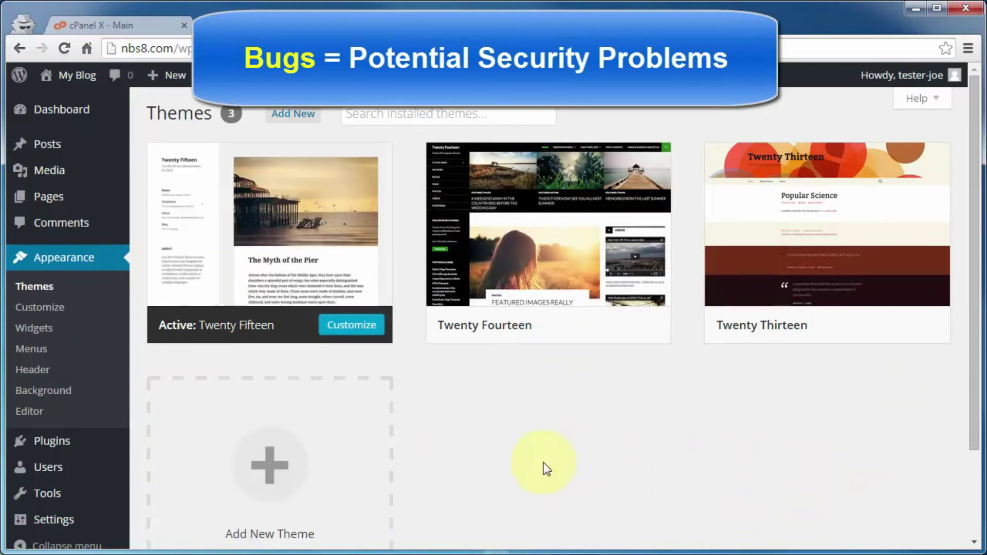
pyautogui.moveTo(562, 256)
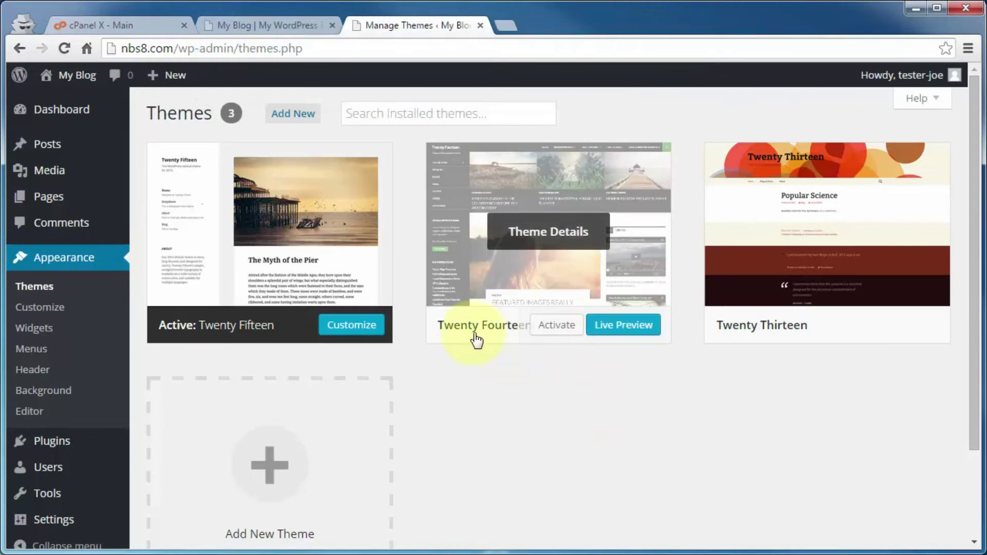
pyautogui.moveTo(837, 238)
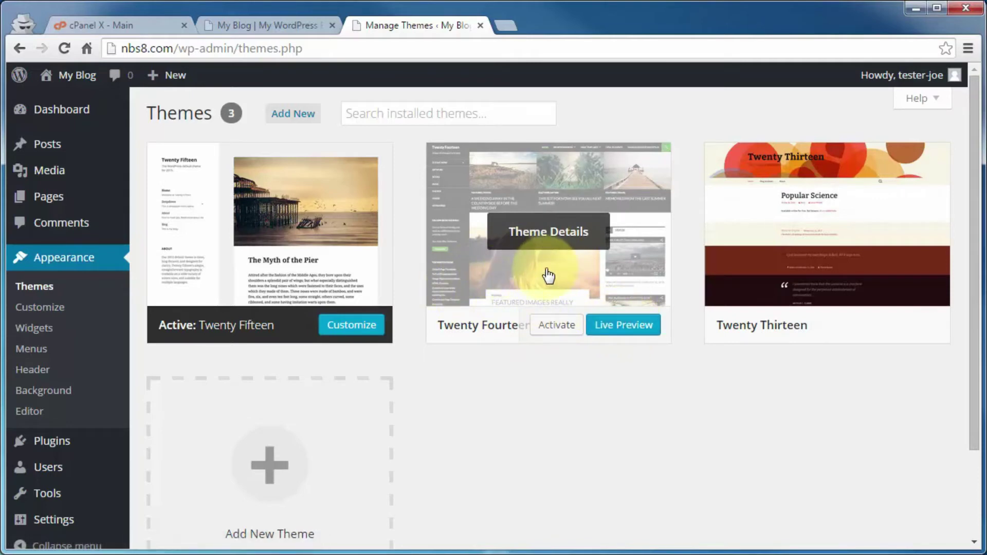
pyautogui.click(508, 273)
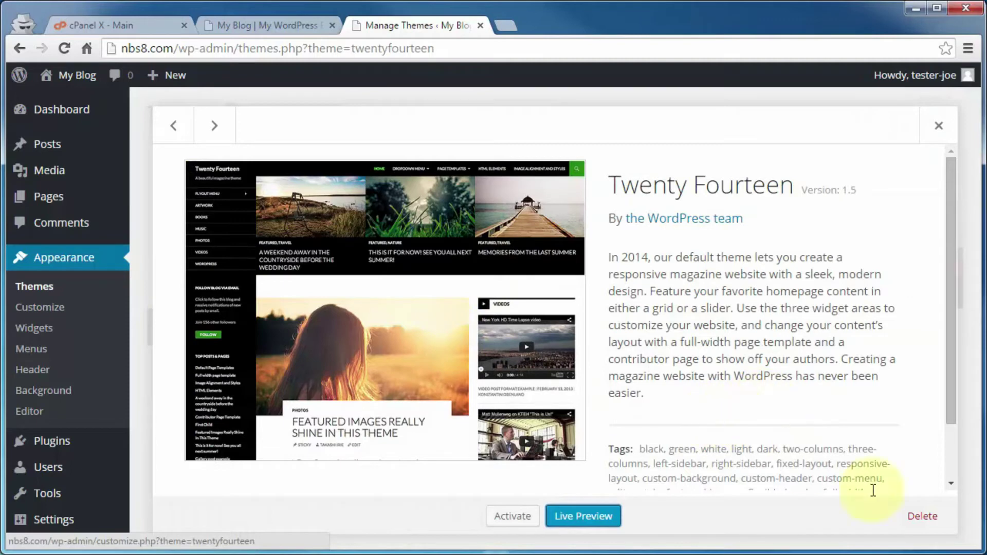
pyautogui.click(920, 518)
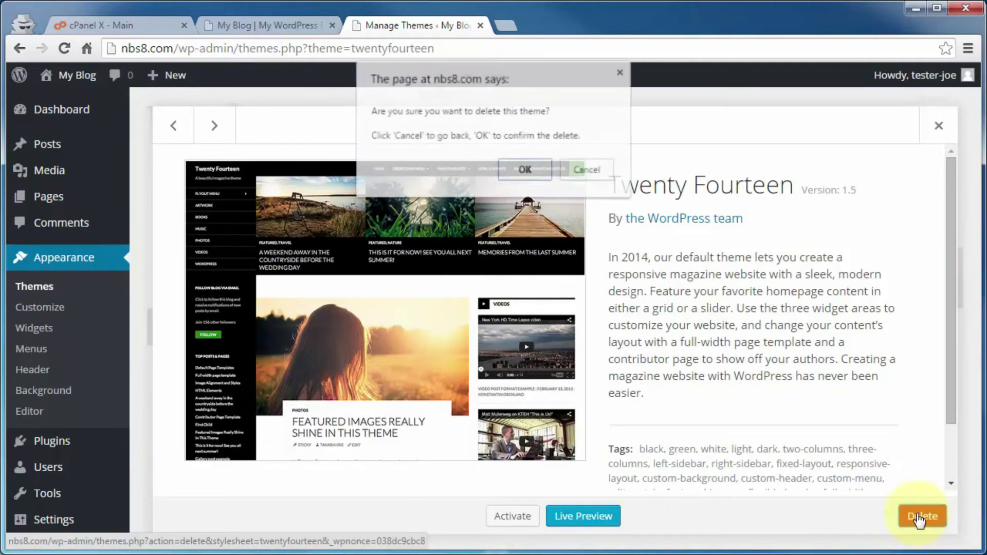
pyautogui.click(526, 171)
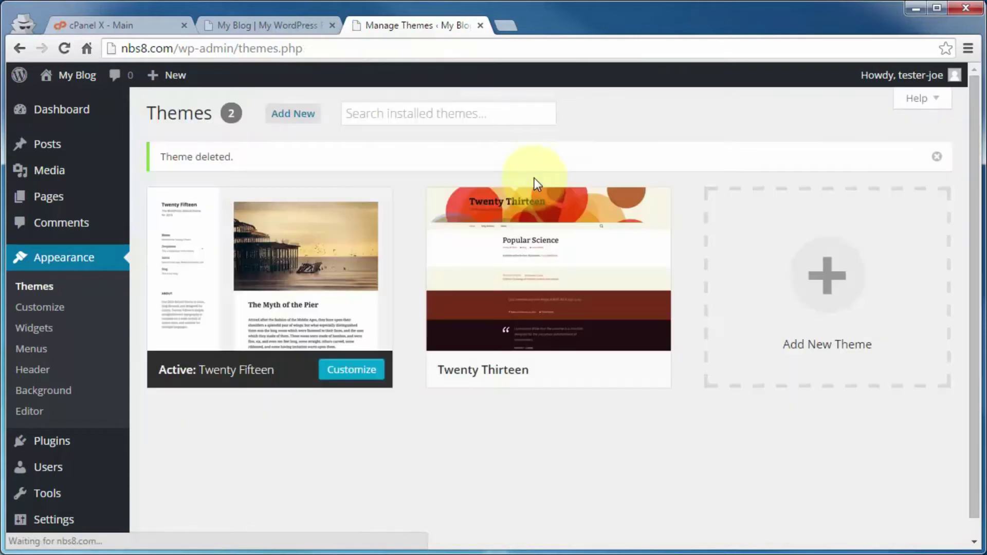
pyautogui.moveTo(467, 315)
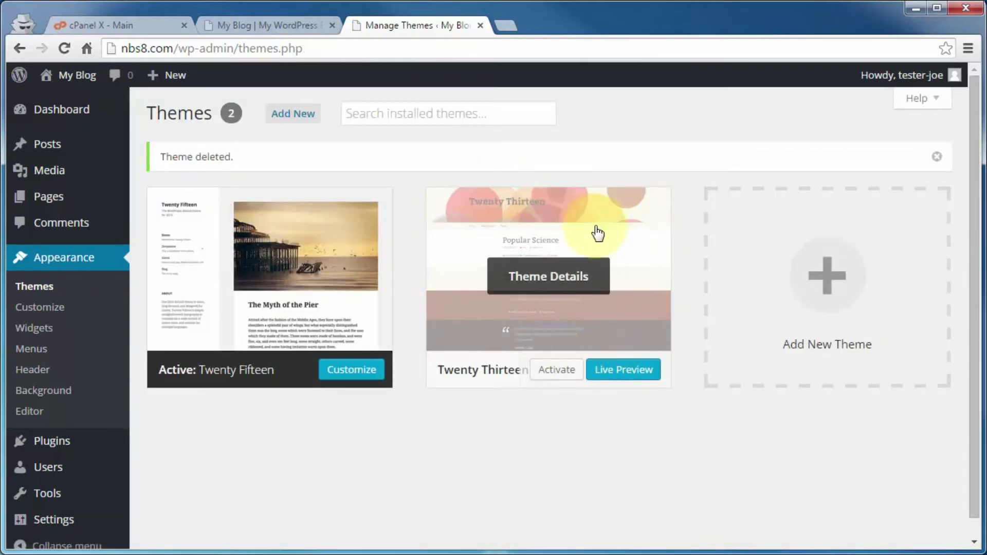
pyautogui.click(558, 329)
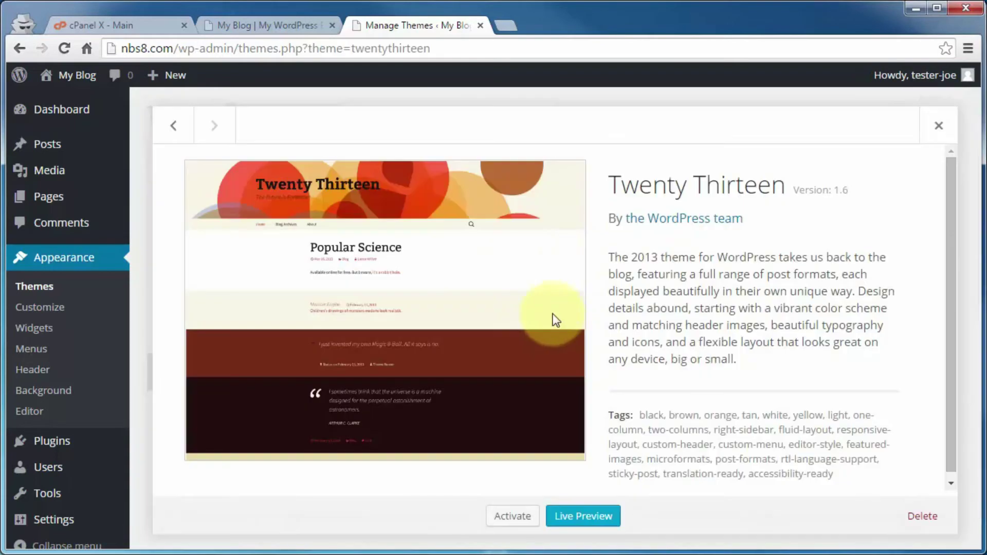
pyautogui.click(920, 515)
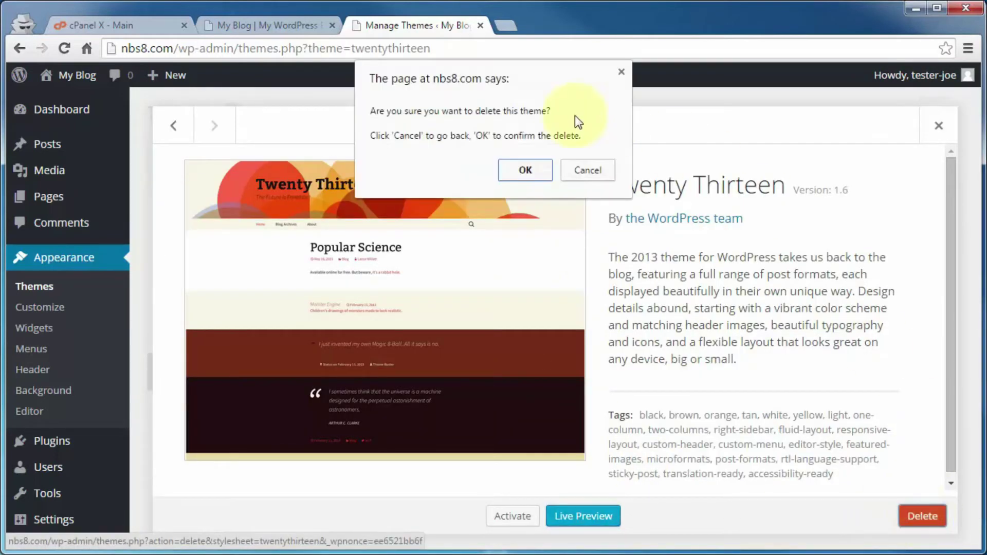
pyautogui.click(525, 171)
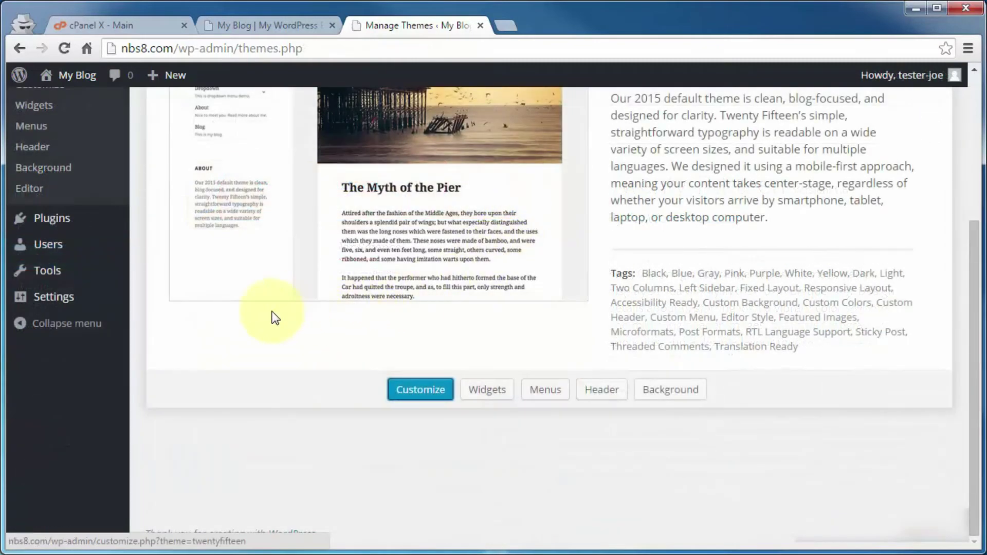
pyautogui.scroll(3, 82, 165)
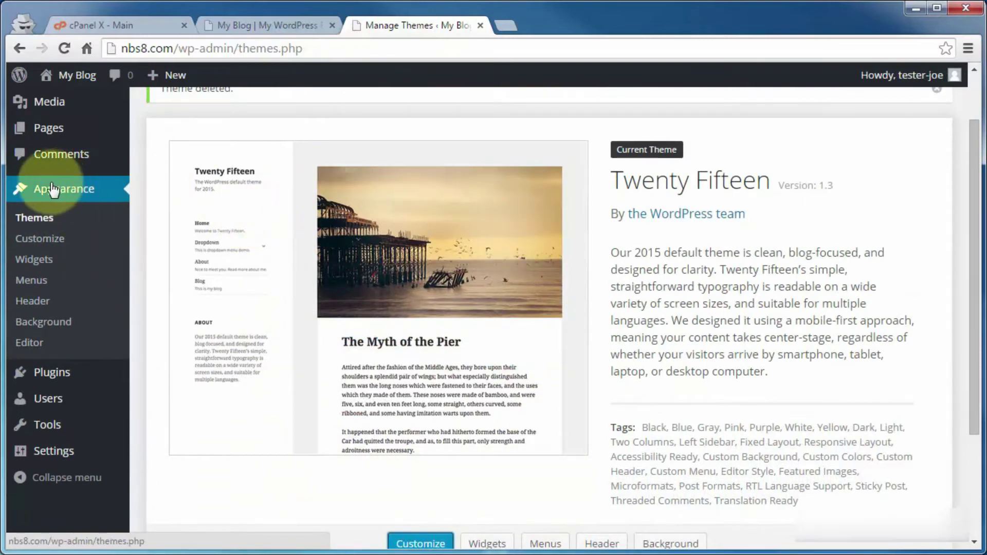
# Step: Bulk-delete the Hello Dolly and Akismet plugins and confirm removing their files
pyautogui.click(49, 379)
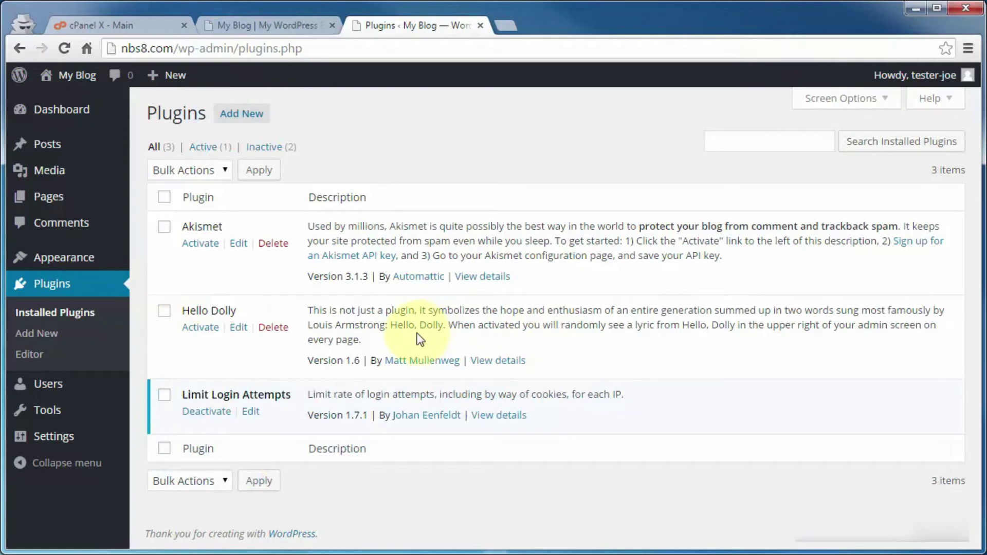
pyautogui.click(165, 312)
pyautogui.click(166, 231)
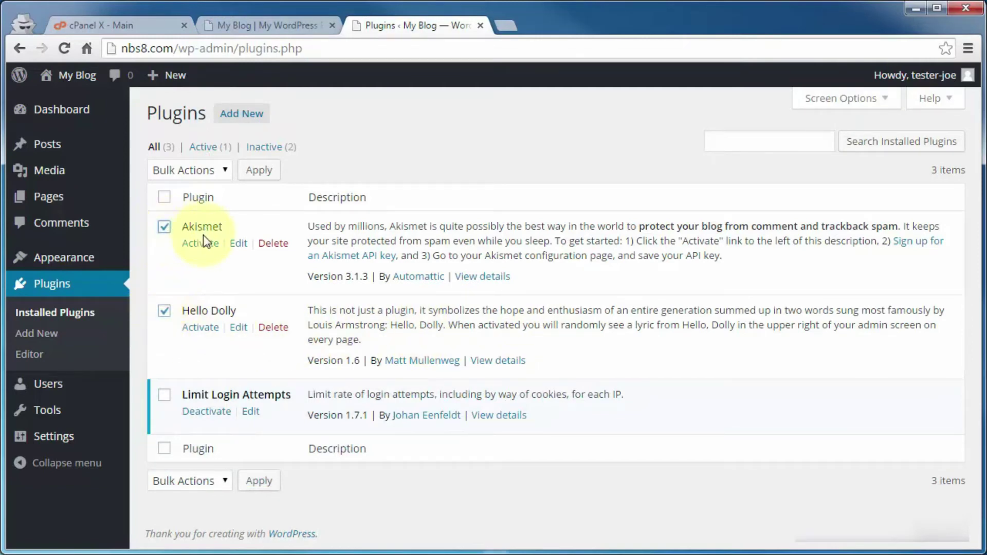
pyautogui.click(155, 171)
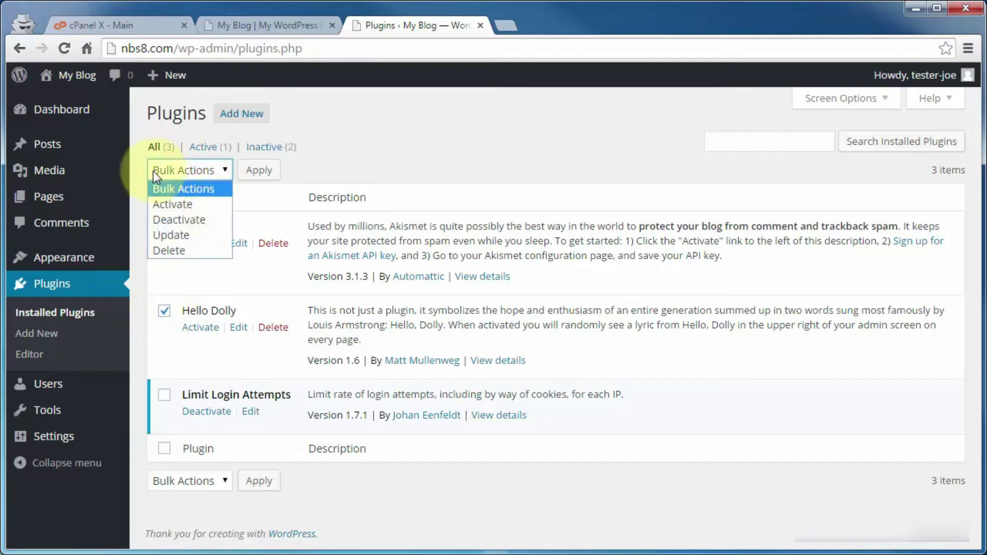
pyautogui.click(156, 251)
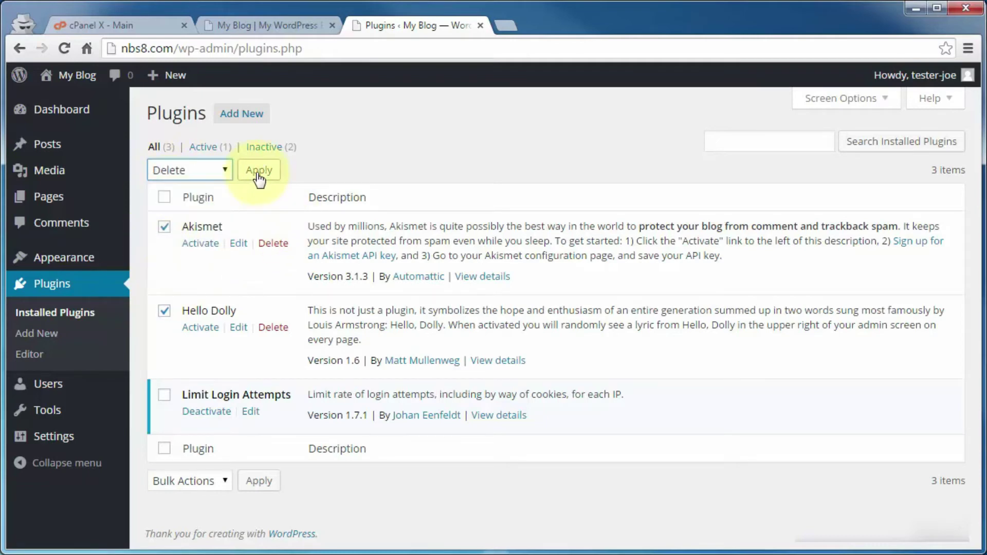
pyautogui.click(259, 178)
pyautogui.click(214, 249)
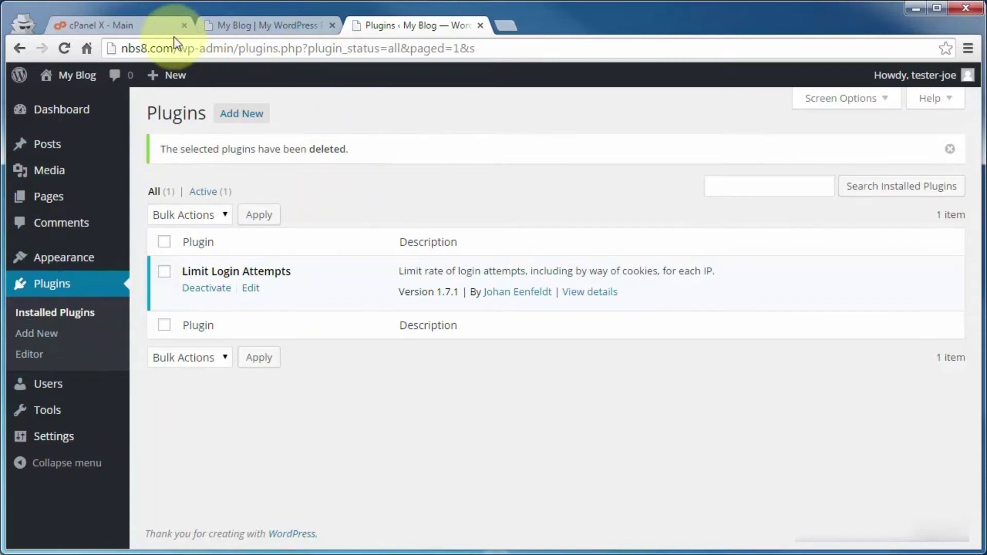
# Step: Go to the cPanel main page and open File Manager
pyautogui.click(125, 27)
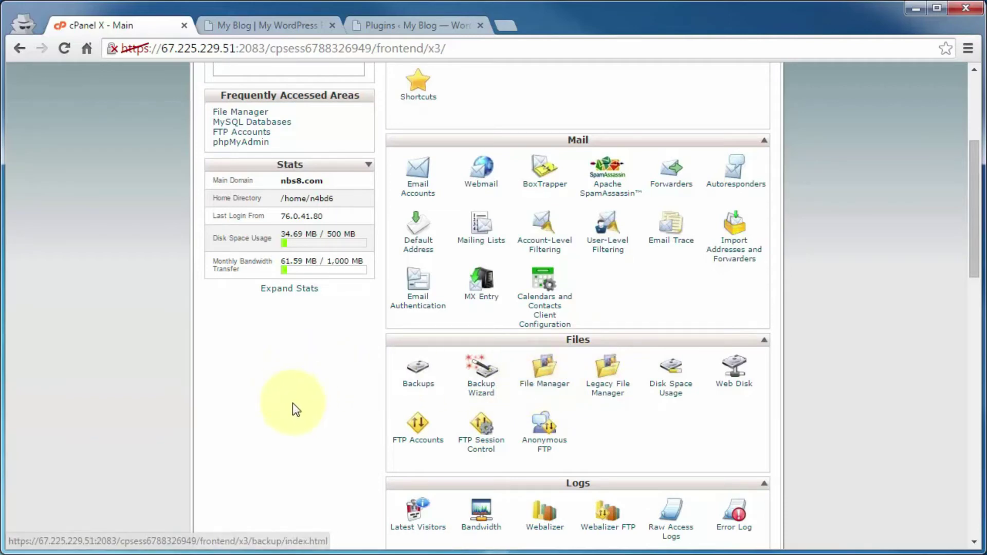
pyautogui.scroll(5, 294, 403)
pyautogui.scroll(-6, 390, 276)
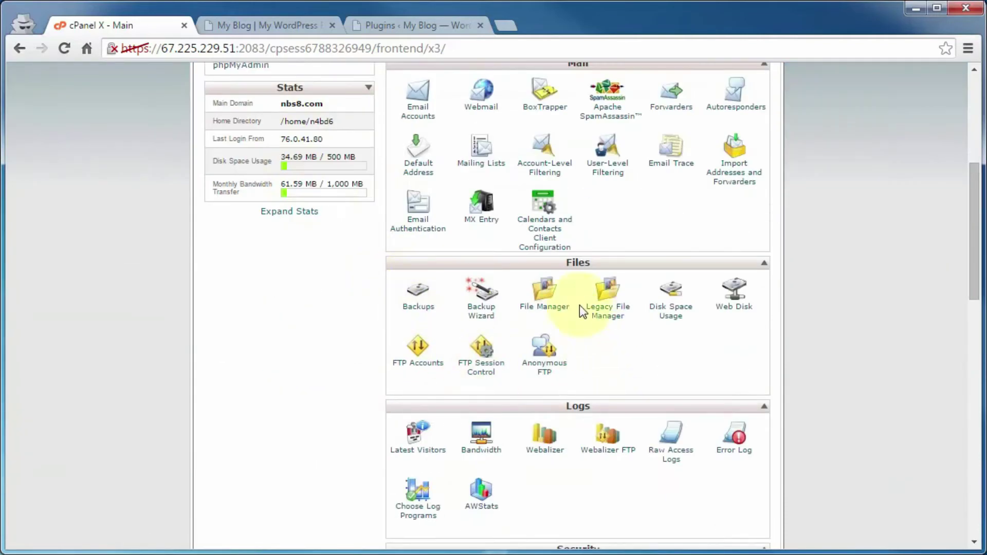
pyautogui.click(547, 314)
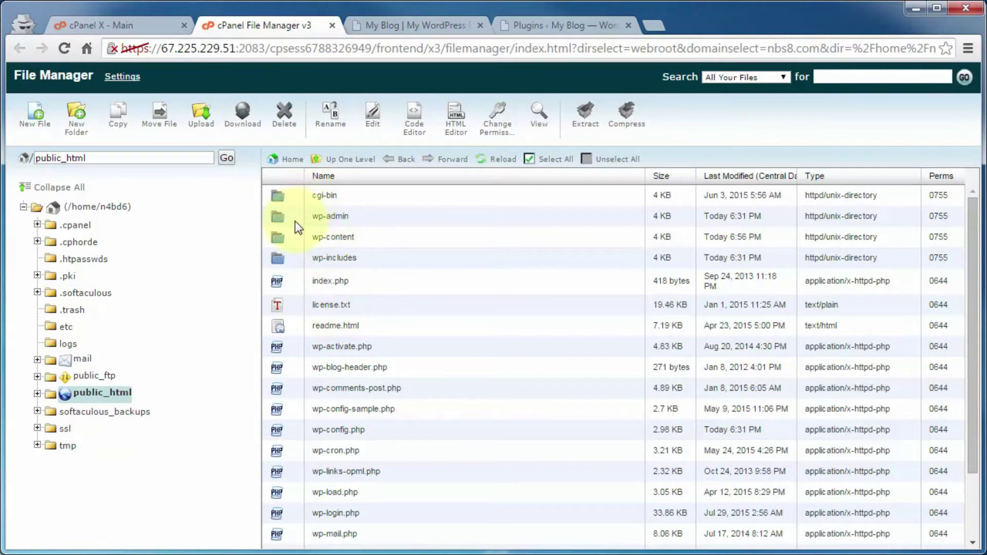
# Step: Select license.txt, readme.html and wp-config-sample.php in public_html and delete all three
pyautogui.click(294, 306)
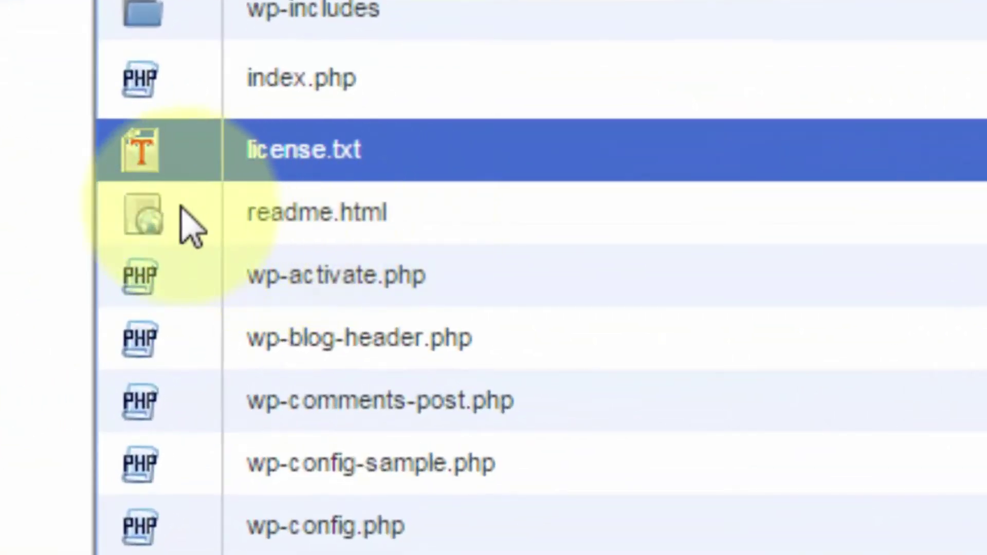
pyautogui.press('ctrl')
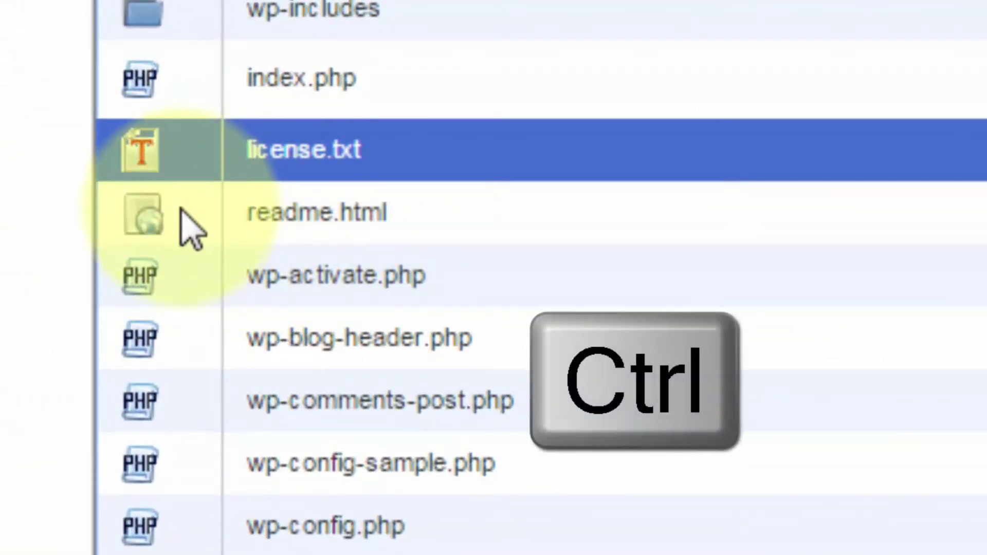
pyautogui.keyDown('ctrl'); pyautogui.click(191, 226); pyautogui.keyUp('ctrl')
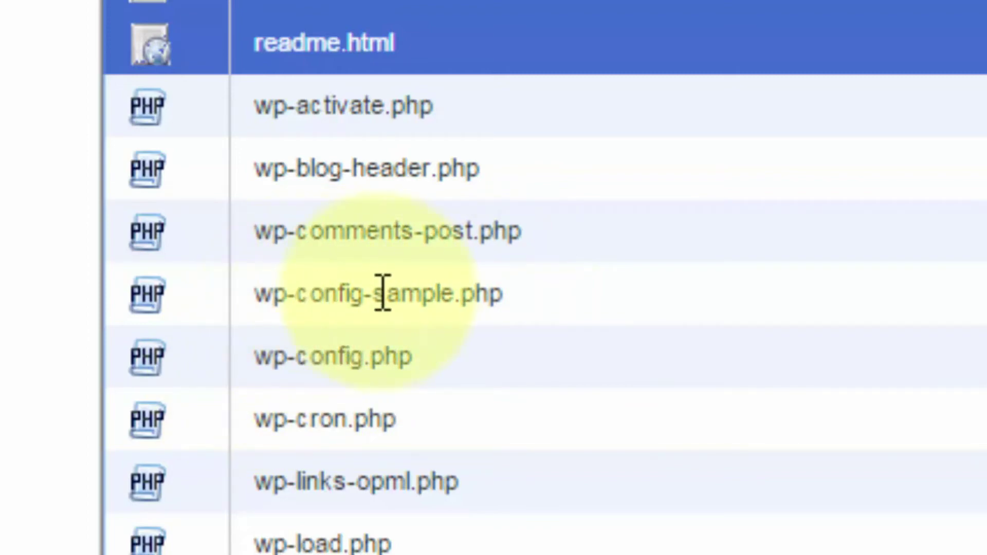
pyautogui.keyDown('ctrl'); pyautogui.click(189, 303); pyautogui.keyUp('ctrl')
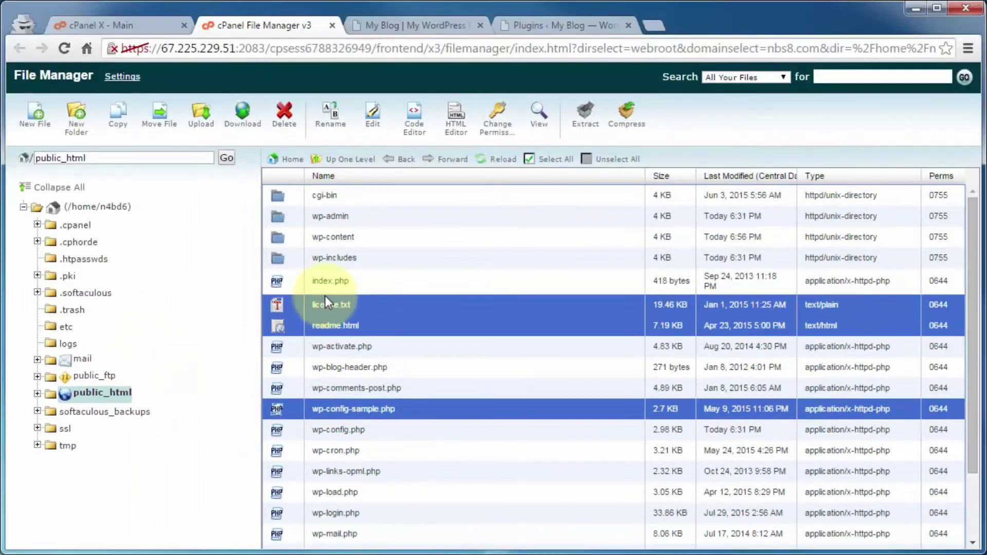
pyautogui.moveTo(325, 304); pyautogui.dragTo(319, 411)
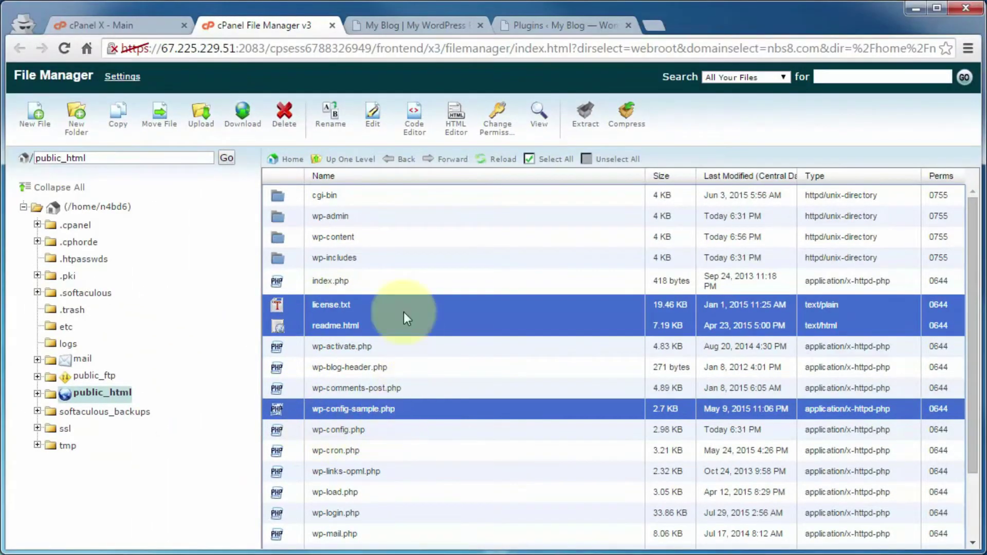
pyautogui.click(275, 126)
pyautogui.click(614, 358)
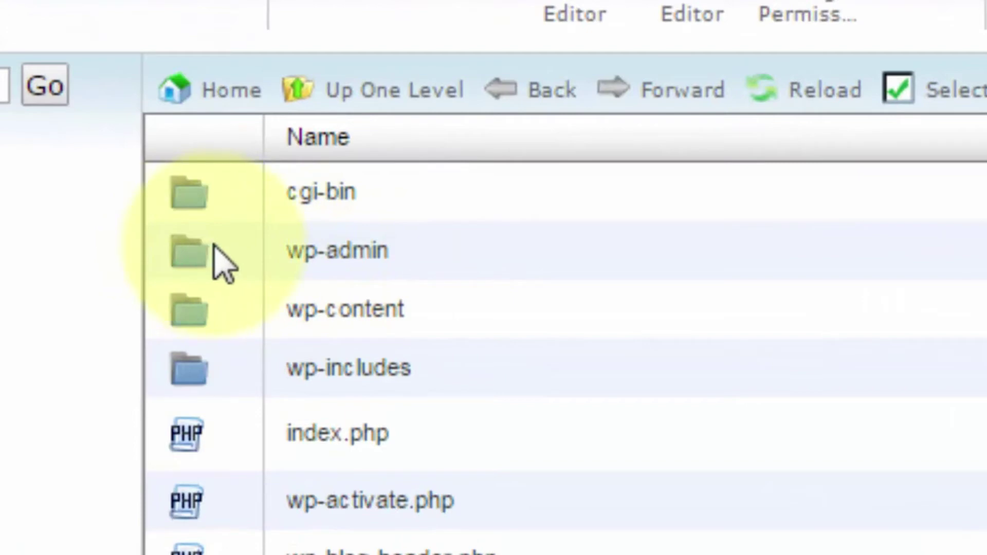
# Step: Delete install-helper.php and install.php inside wp-admin, then close File Manager and return to WordPress
pyautogui.doubleClick(242, 265)
pyautogui.scroll(-10, 353, 143)
pyautogui.scroll(-4, 353, 144)
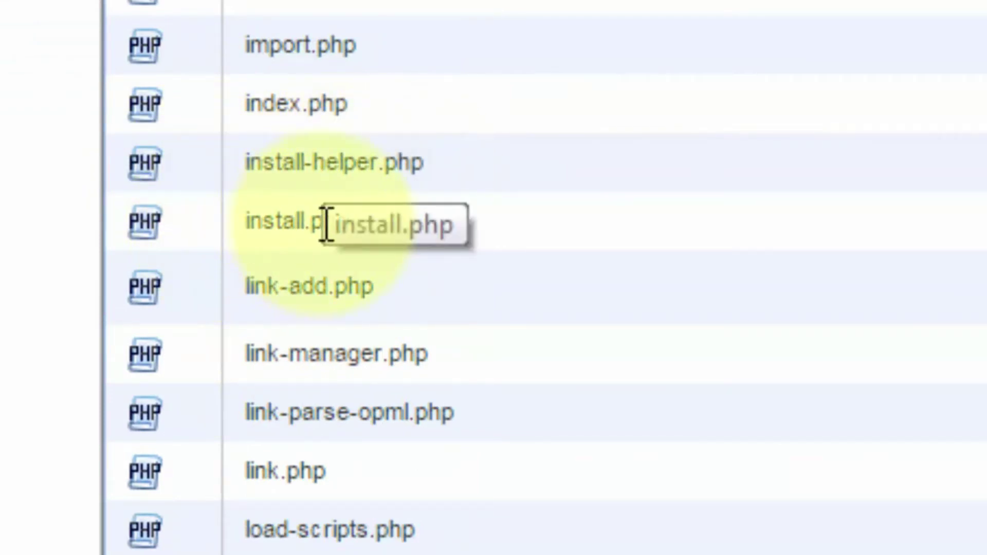
pyautogui.click(202, 176)
pyautogui.keyDown('shift'); pyautogui.click(186, 238); pyautogui.keyUp('shift')
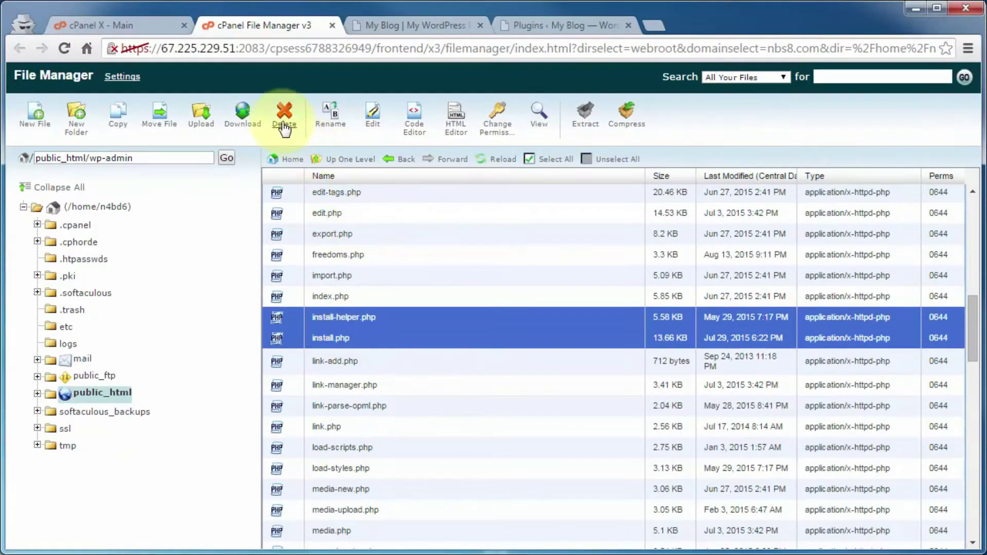
pyautogui.click(283, 120)
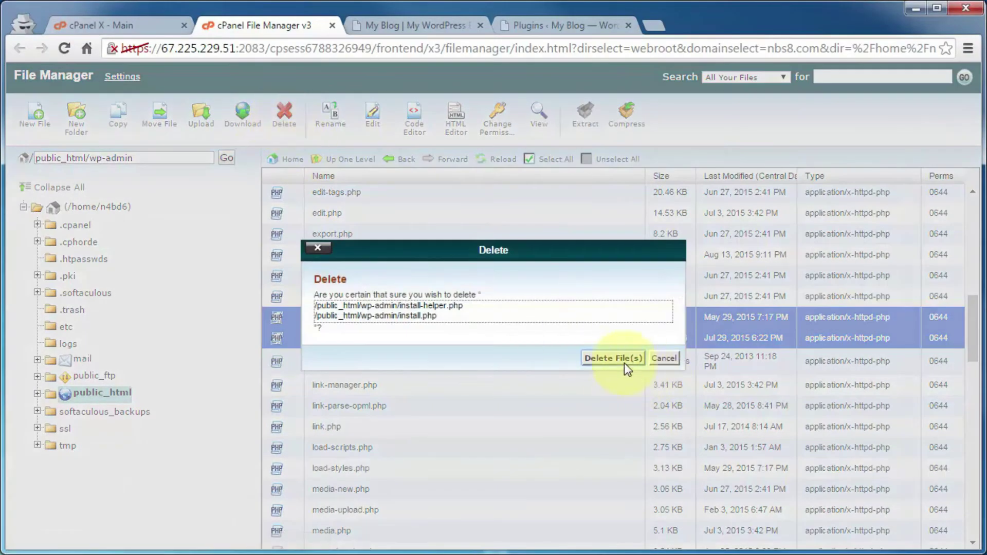
pyautogui.click(627, 360)
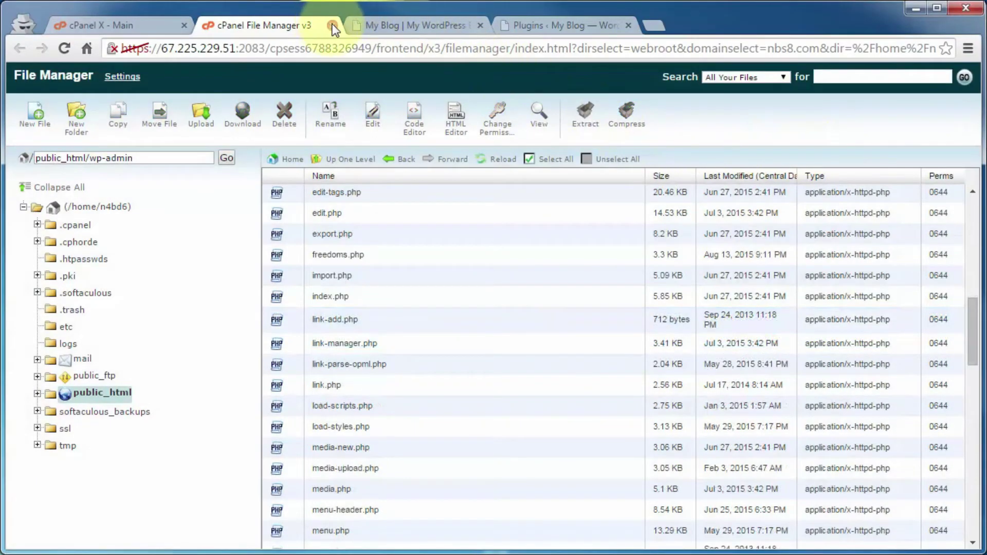
pyautogui.click(332, 25)
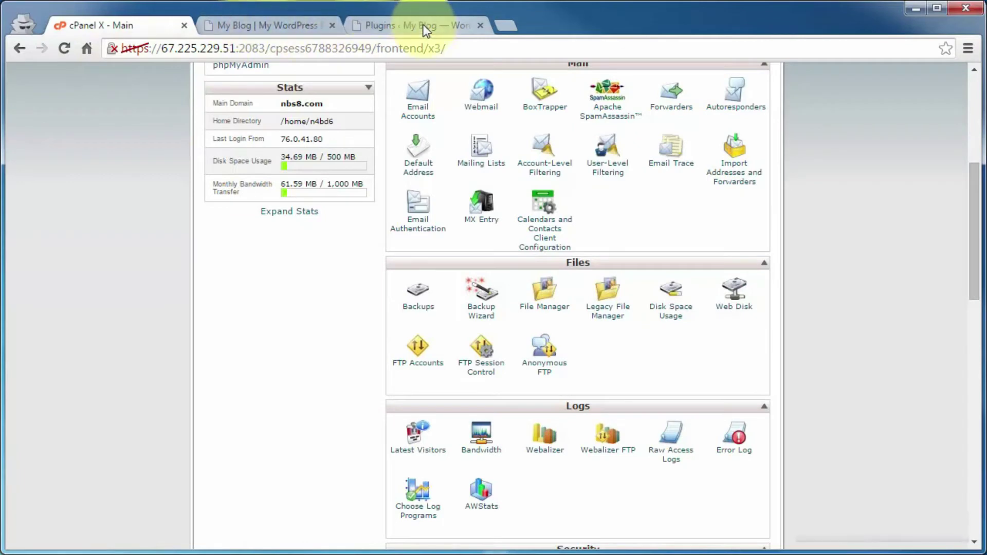
pyautogui.click(424, 26)
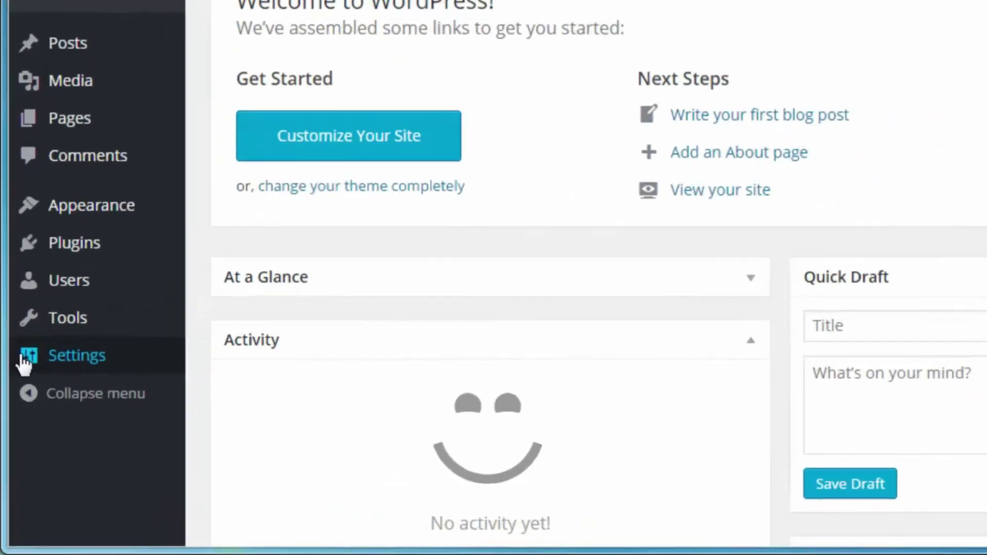
# Step: Bring up the My Blog admin Dashboard with its Welcome panel and Activity box
pyautogui.moveTo(36, 422)
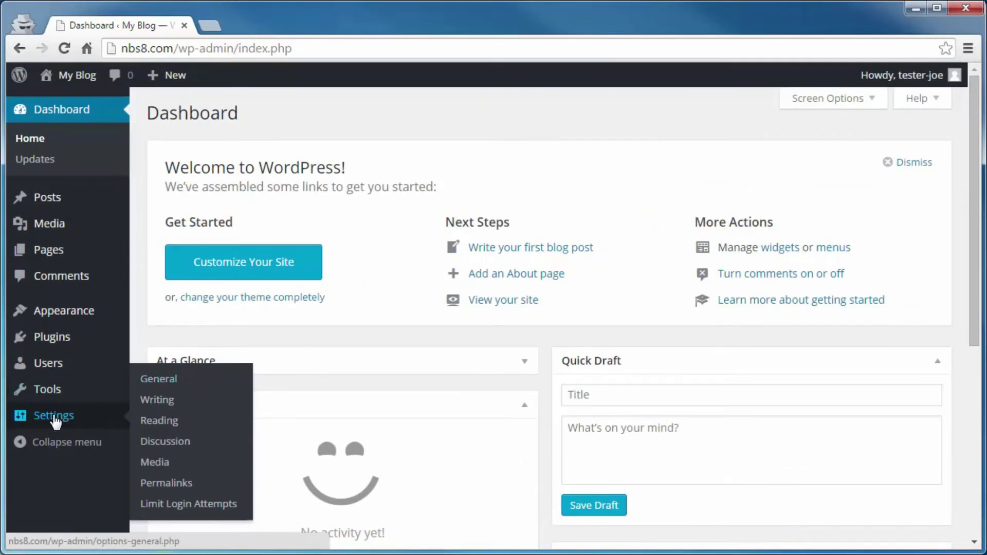
# Step: In General Settings, enter Site Title 'The WordPress Demo Site' and tagline 'Learn How To Setup and Use WordPress Here'
pyautogui.click(46, 418)
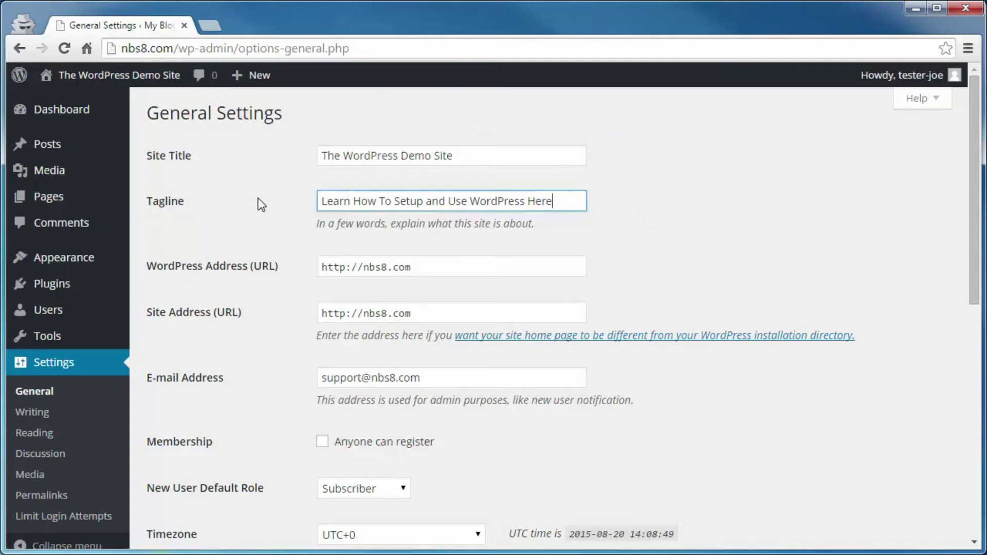
pyautogui.click(170, 207)
pyautogui.click(261, 208)
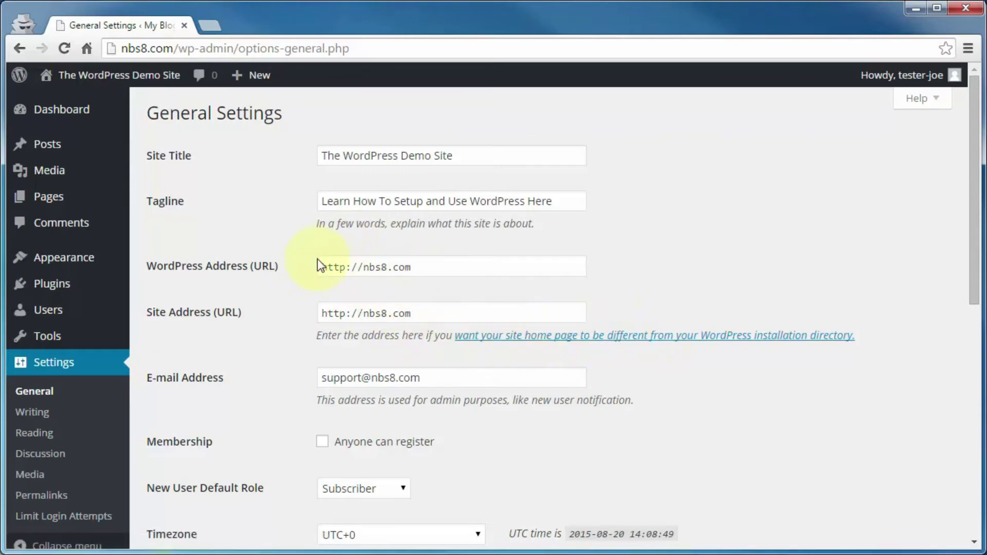
pyautogui.scroll(-3, 308, 241)
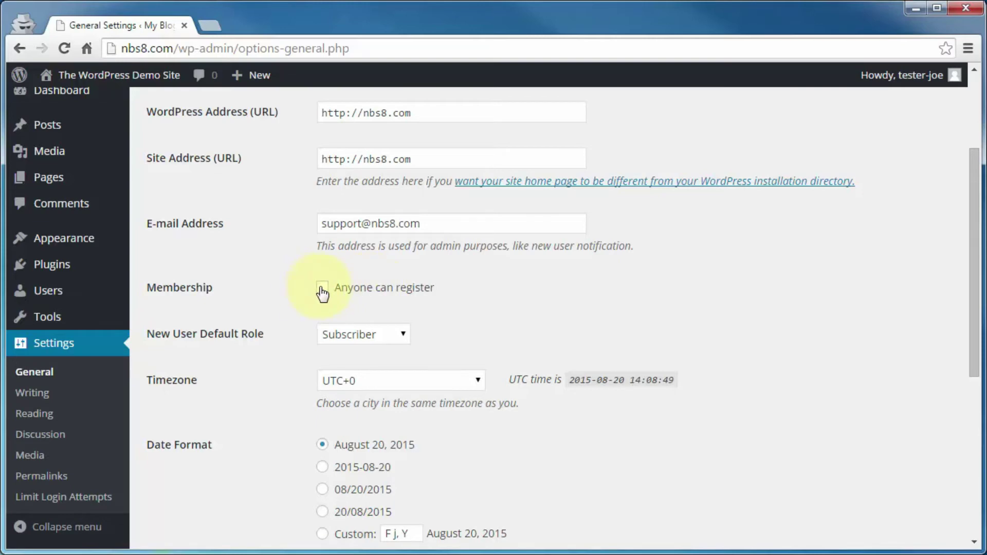
pyautogui.click(403, 333)
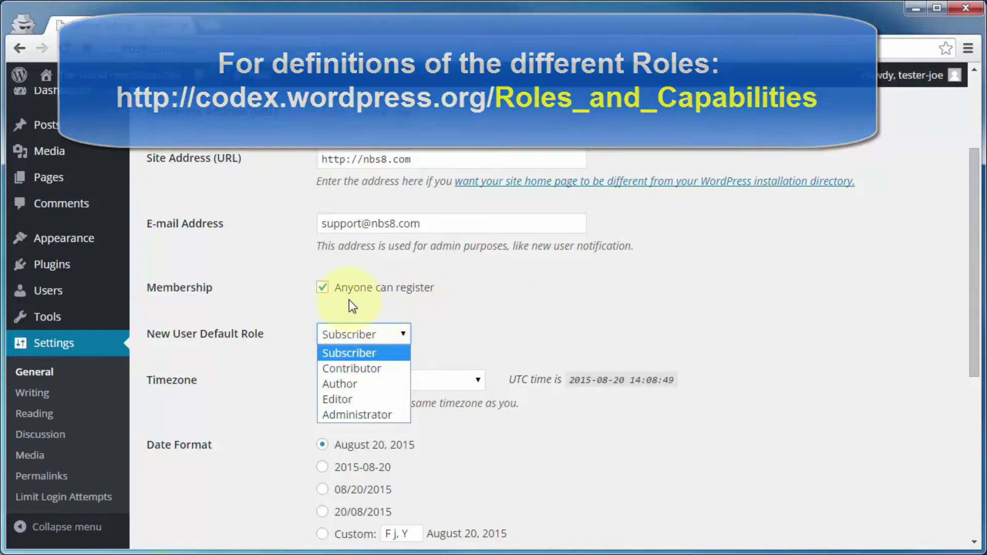
pyautogui.click(322, 288)
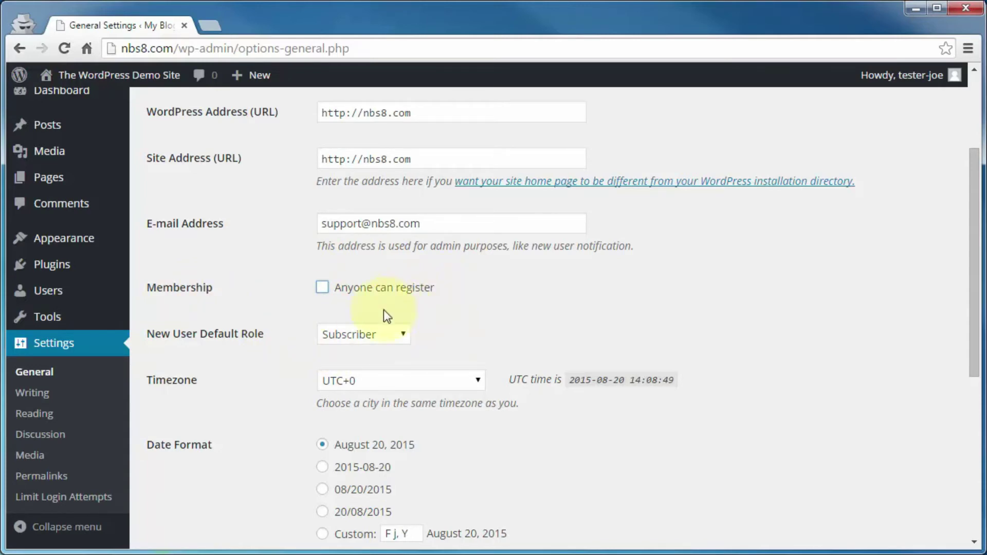
pyautogui.scroll(-3, 171, 389)
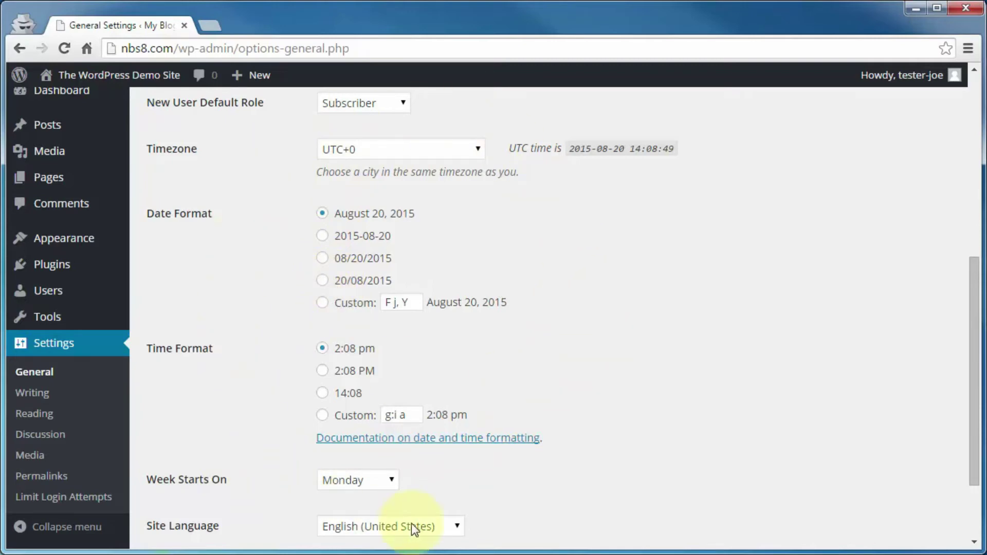
# Step: Set timezone Chicago and week start Sunday, keep English (United States), and save the general settings
pyautogui.click(394, 150)
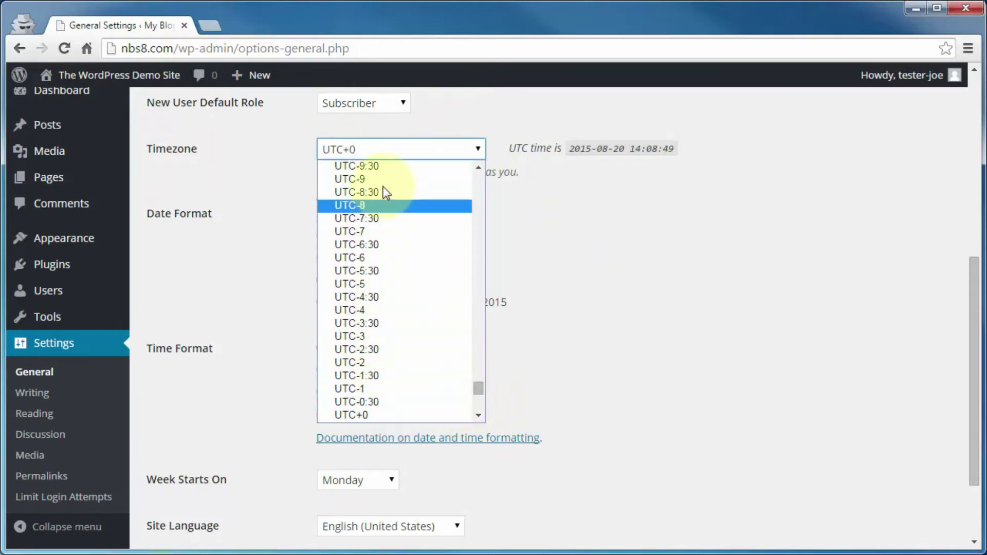
pyautogui.moveTo(480, 391); pyautogui.dragTo(478, 223)
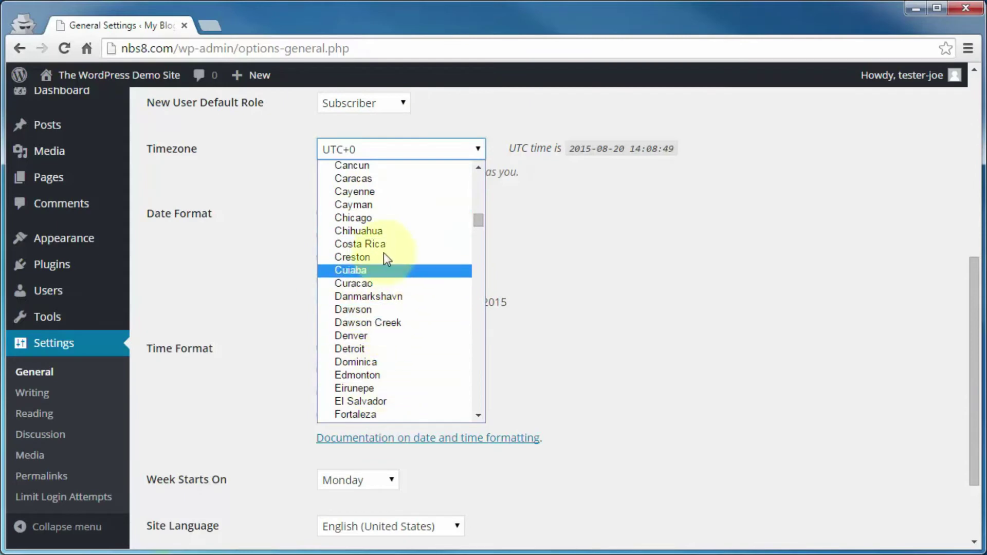
pyautogui.click(347, 220)
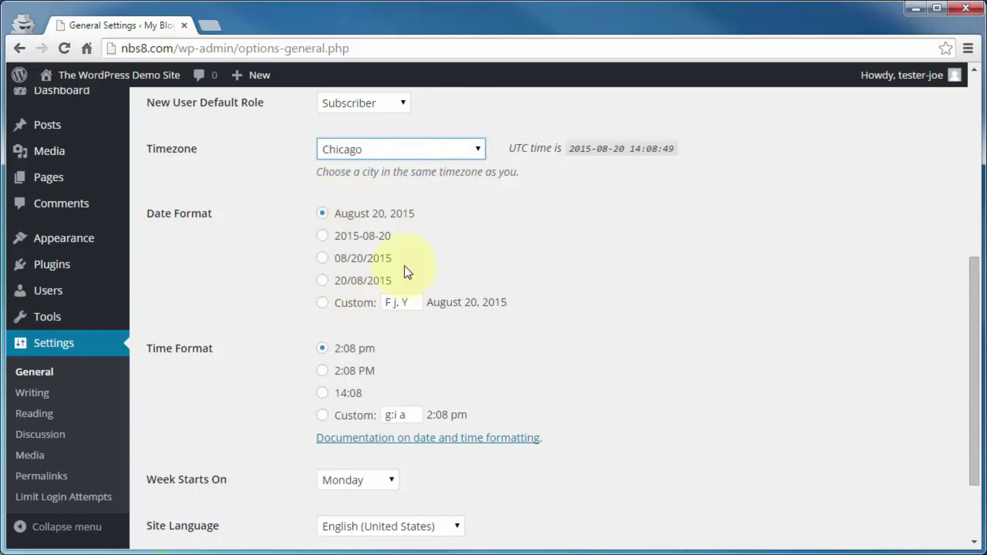
pyautogui.scroll(-2, 494, 291)
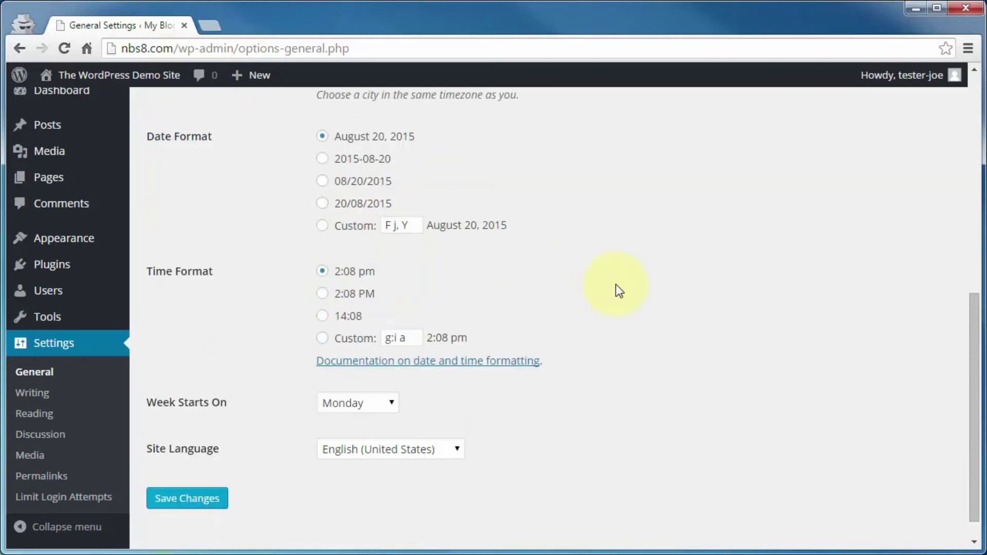
pyautogui.scroll(-1, 205, 379)
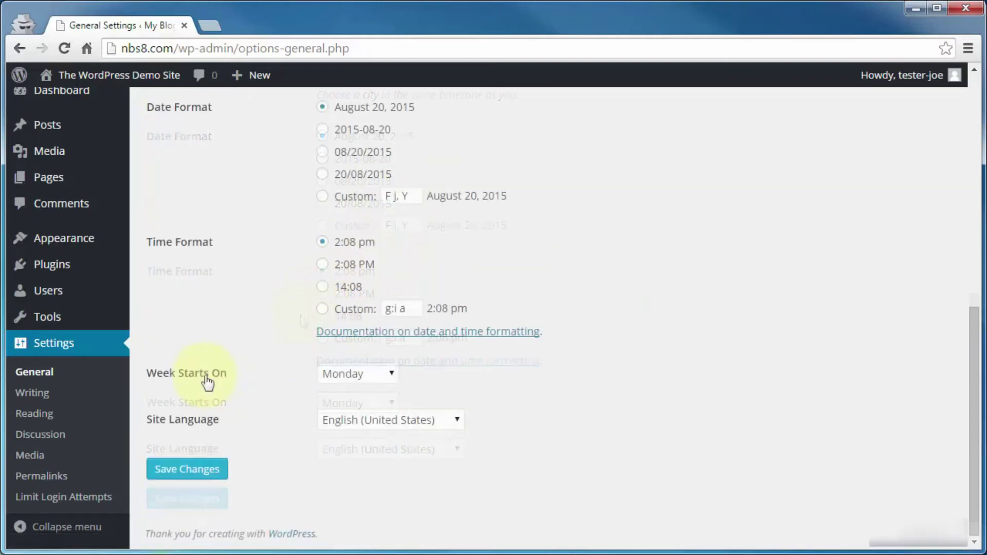
pyautogui.click(385, 374)
pyautogui.click(368, 394)
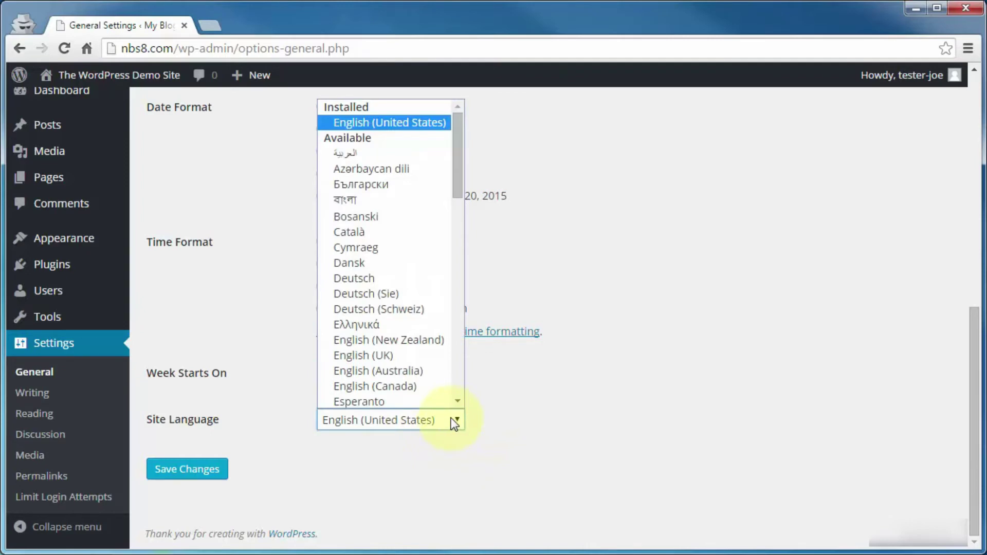
pyautogui.click(198, 469)
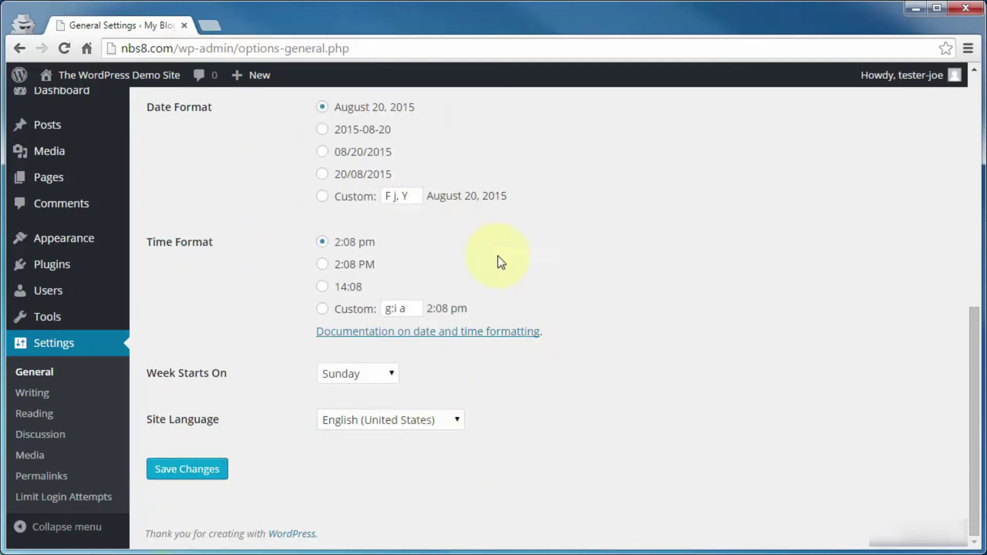
pyautogui.click(187, 469)
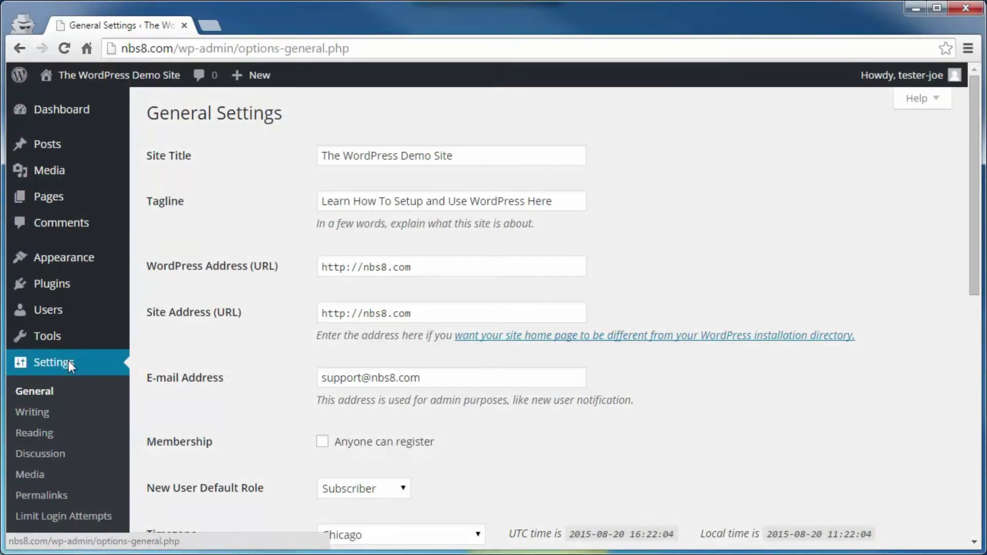
pyautogui.click(41, 415)
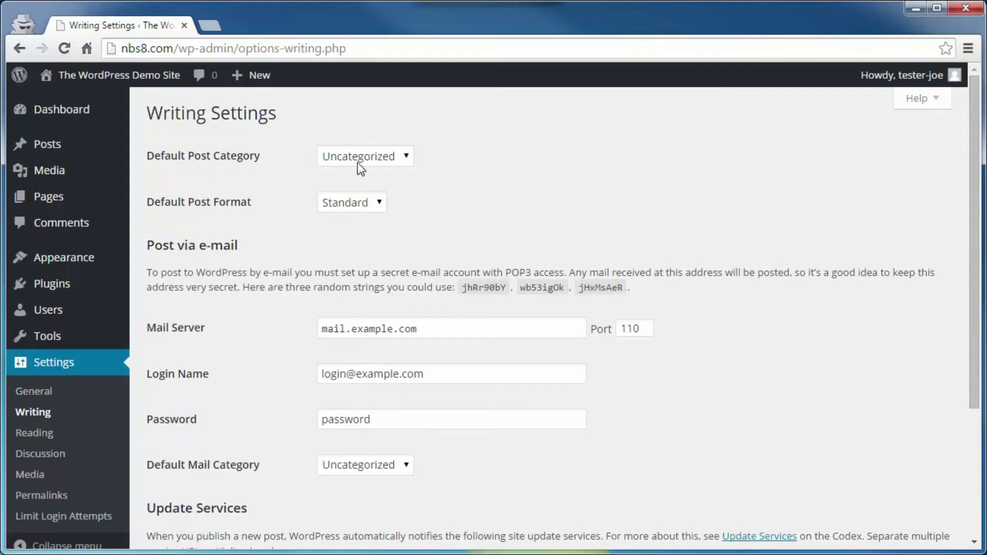
# Step: Review the Default Post Category and Format dropdowns, leaving Uncategorized and Standard selected
pyautogui.moveTo(38, 150)
pyautogui.click(348, 158)
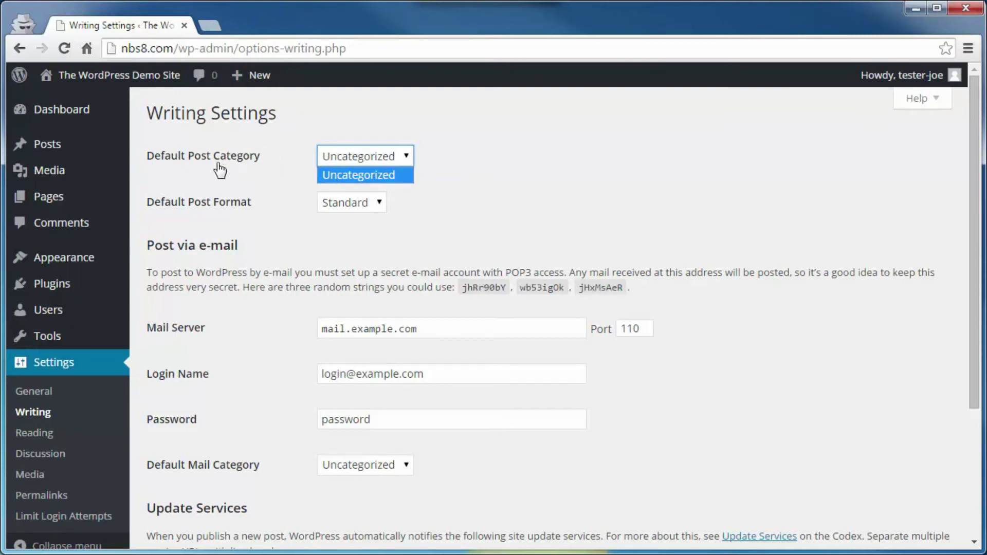
pyautogui.click(262, 186)
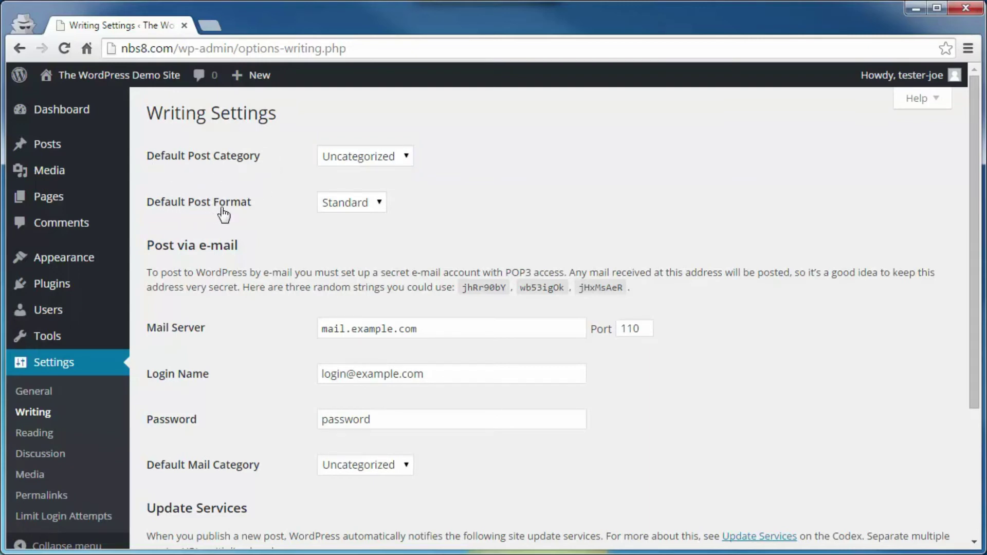
pyautogui.click(369, 202)
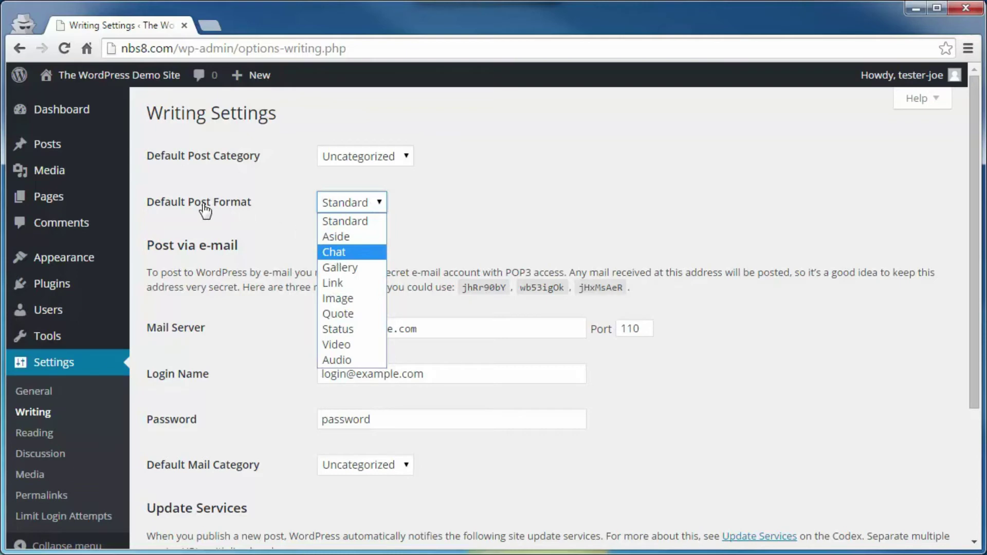
pyautogui.click(271, 206)
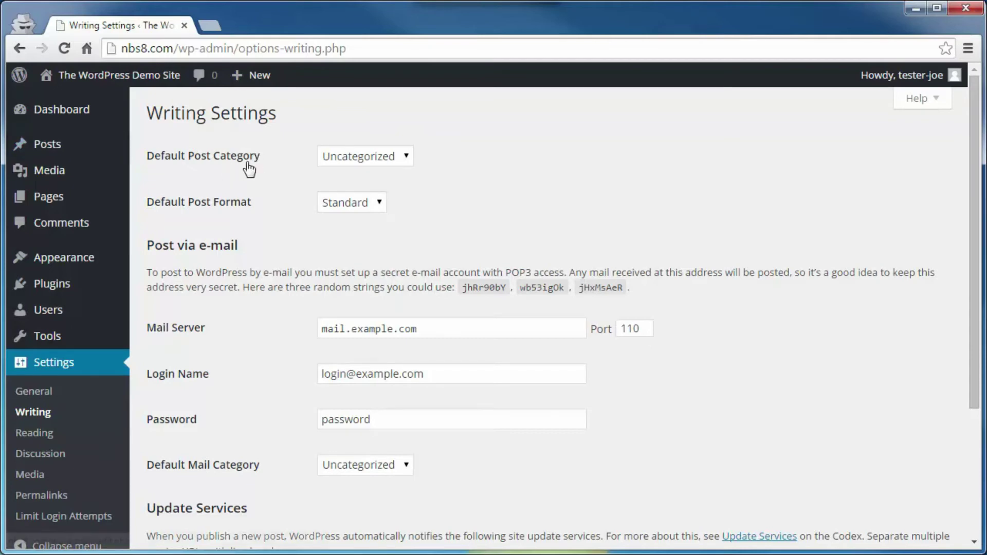
# Step: Start a new post and scroll the editor to inspect its Format and Categories boxes
pyautogui.moveTo(84, 149)
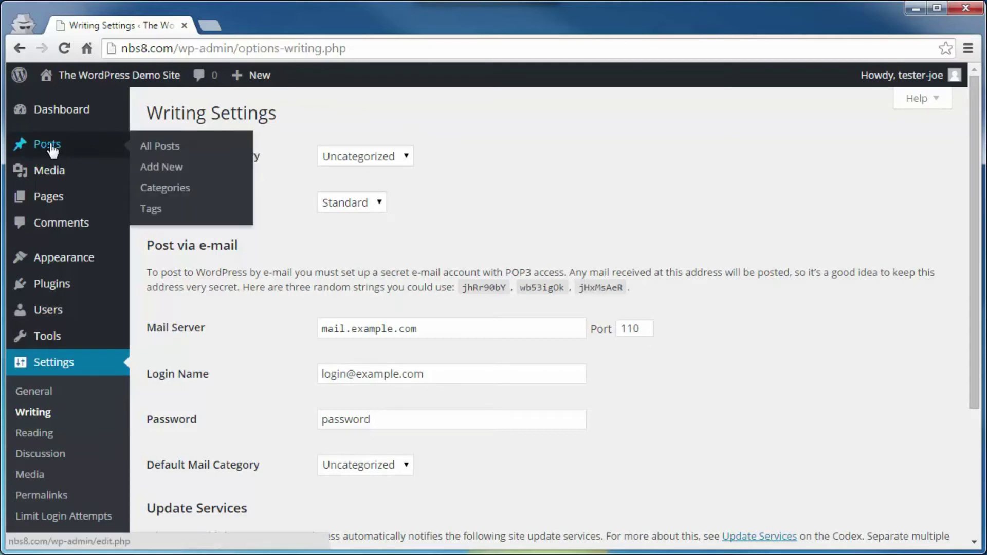
pyautogui.click(154, 168)
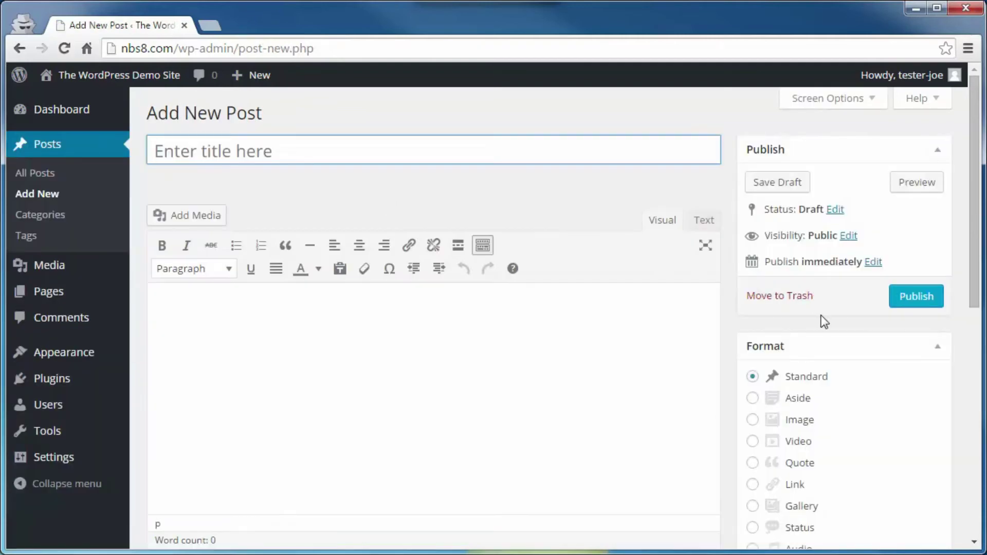
pyautogui.scroll(-3, 821, 322)
pyautogui.click(753, 223)
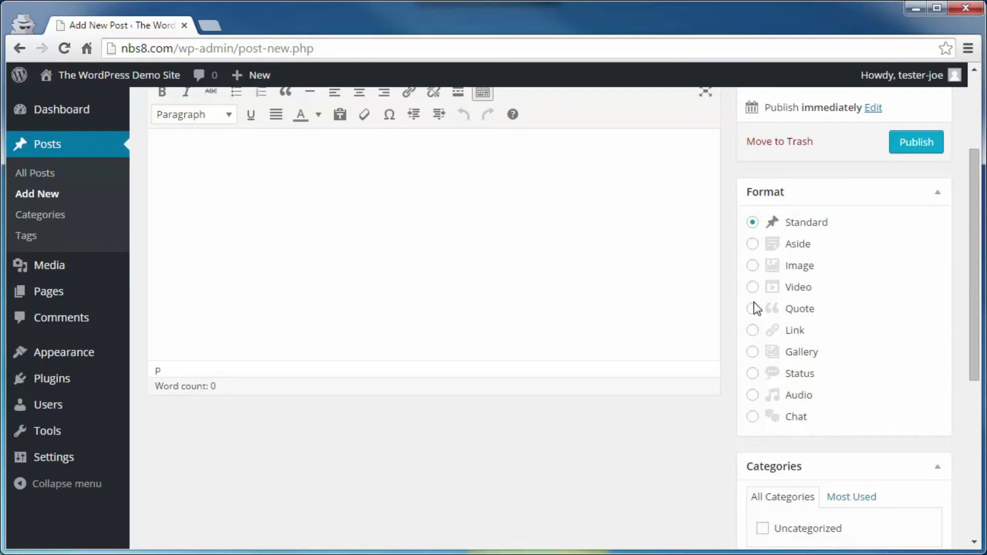
pyautogui.scroll(-4, 754, 313)
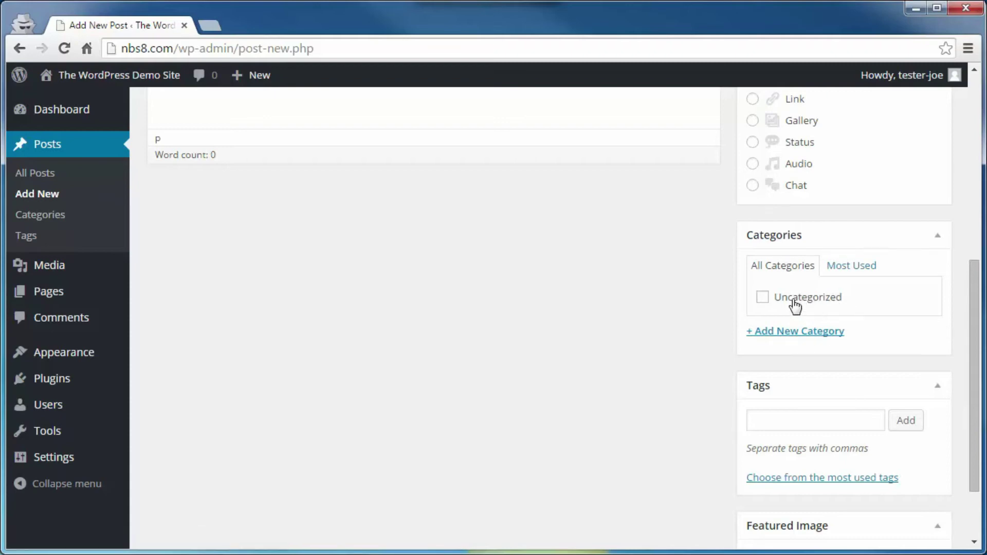
pyautogui.scroll(7, 798, 308)
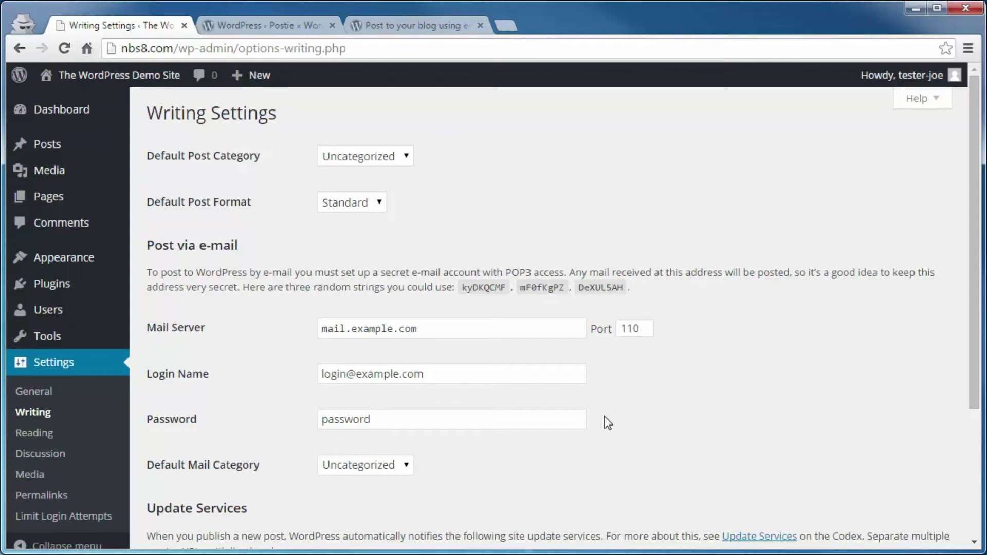
# Step: Read the Codex 'Post to your blog using email' page, then return to Writing Settings
pyautogui.click(387, 28)
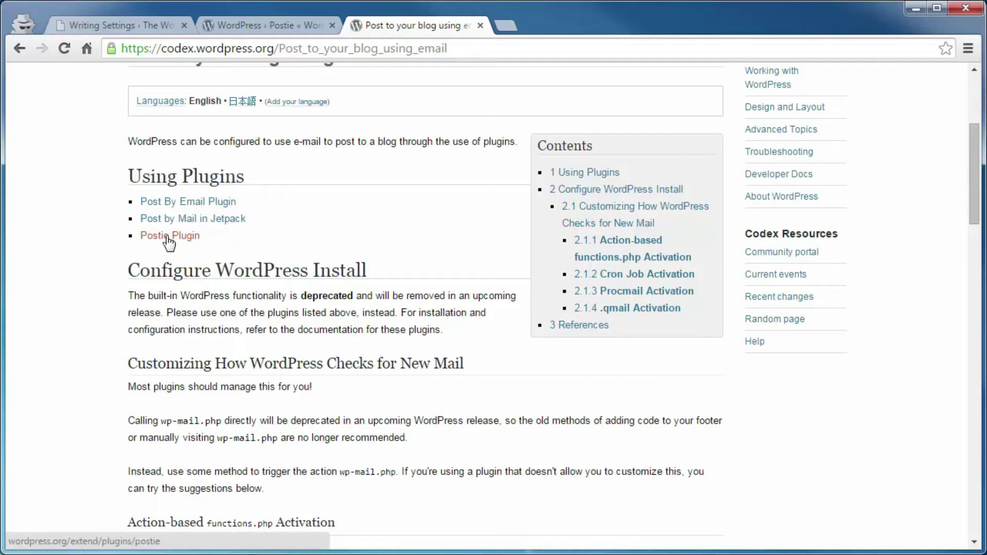
pyautogui.click(256, 28)
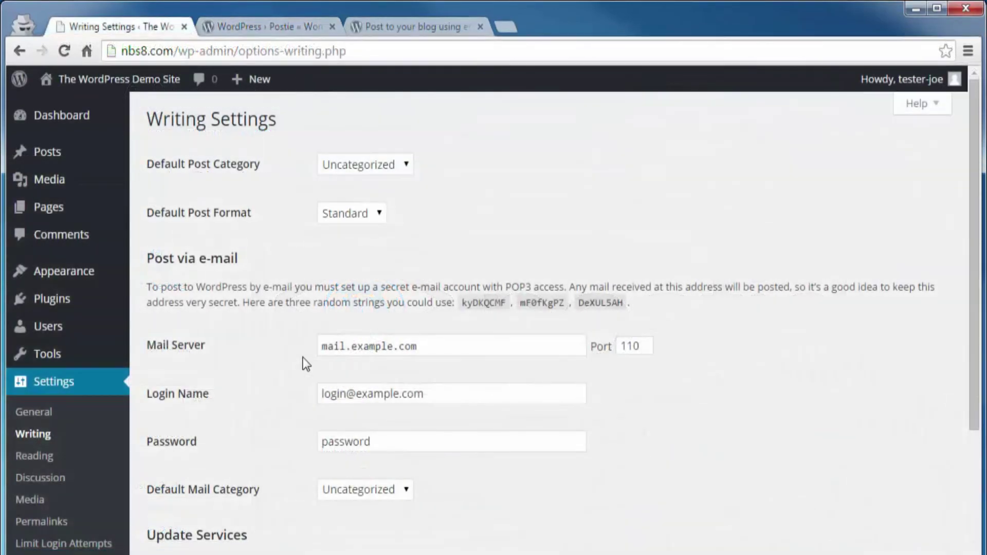
# Step: Scroll down Writing Settings to the Update Services ping list and Save Changes button
pyautogui.scroll(-4, 303, 364)
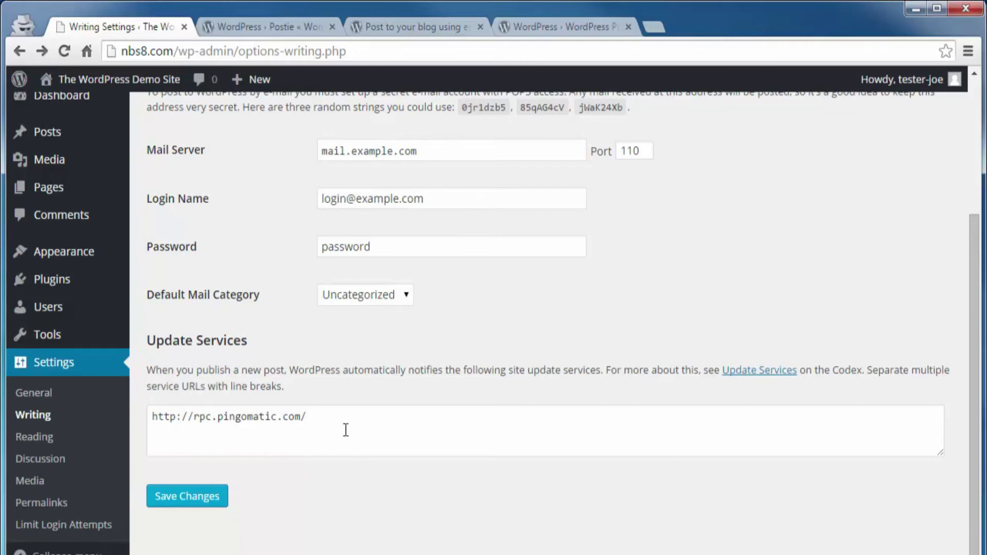
pyautogui.click(593, 379)
pyautogui.click(547, 28)
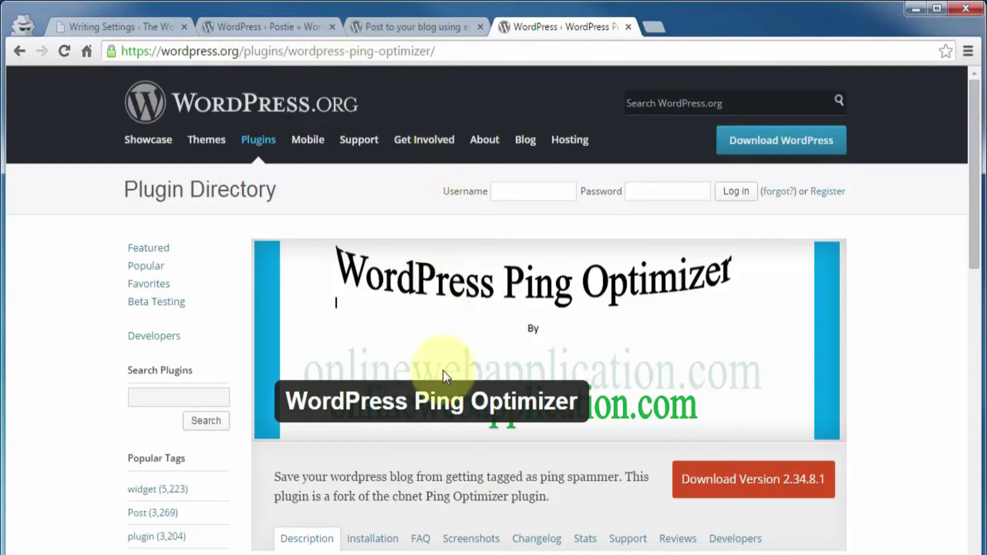
# Step: Look over the WordPress Ping Optimizer plugin page, then return to the Writing Settings tab
pyautogui.scroll(-5, 442, 482)
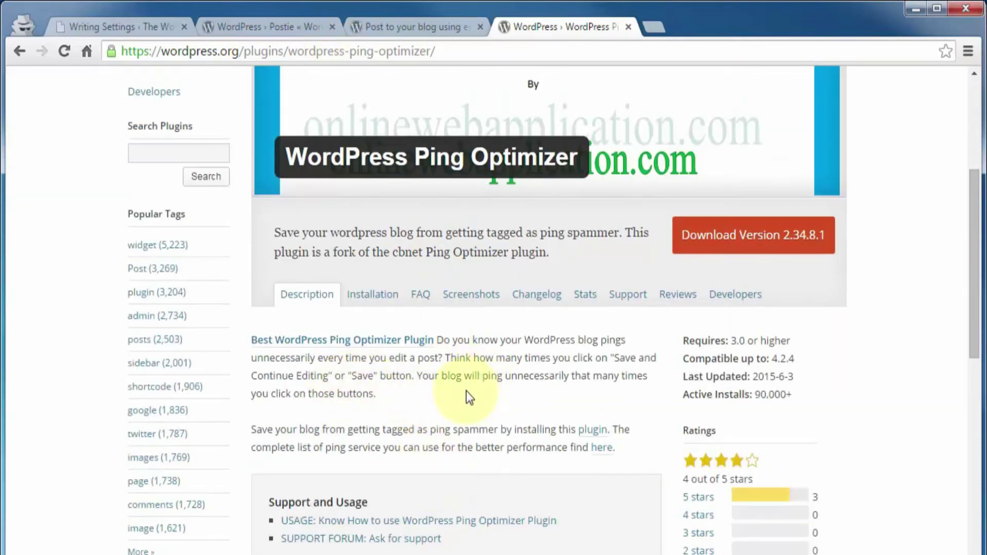
pyautogui.scroll(5, 473, 396)
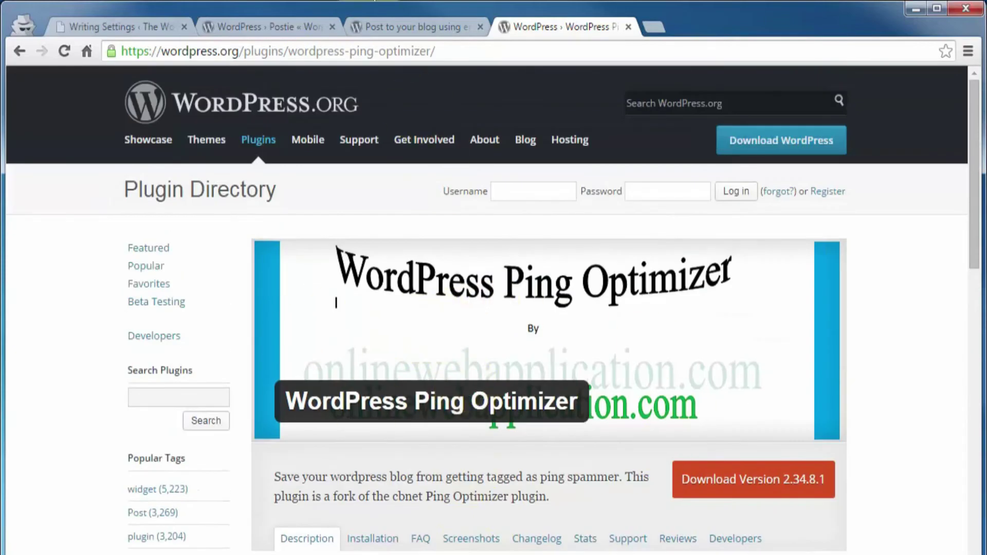
pyautogui.hotkey('ctrl', '1')
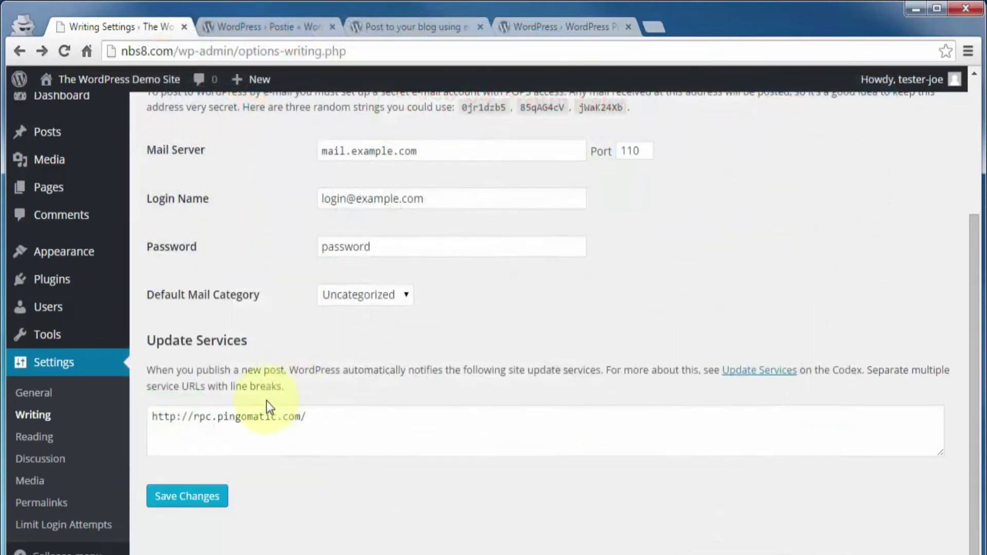
# Step: Save Reading with 'Discourage search engines from indexing this site' ticked, then check Writing's Update Services
pyautogui.click(31, 441)
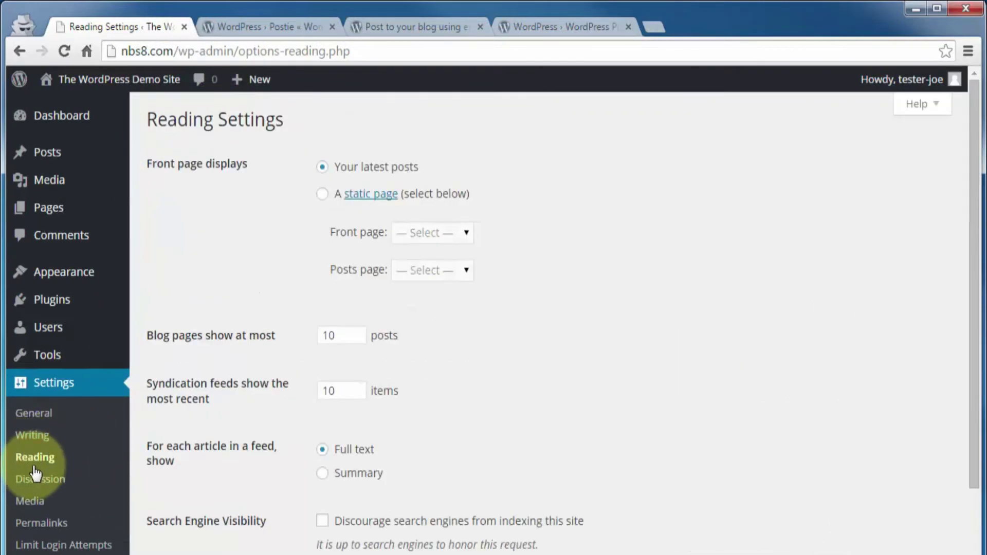
pyautogui.scroll(-2, 205, 422)
pyautogui.click(322, 424)
pyautogui.press('Tab')
pyautogui.press('Return')
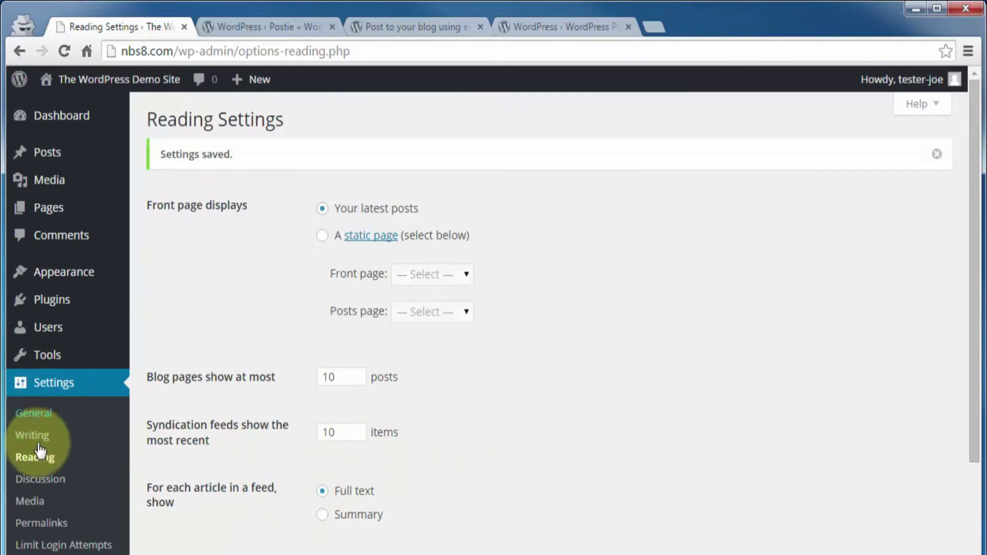
pyautogui.click(34, 436)
pyautogui.scroll(-2, 251, 383)
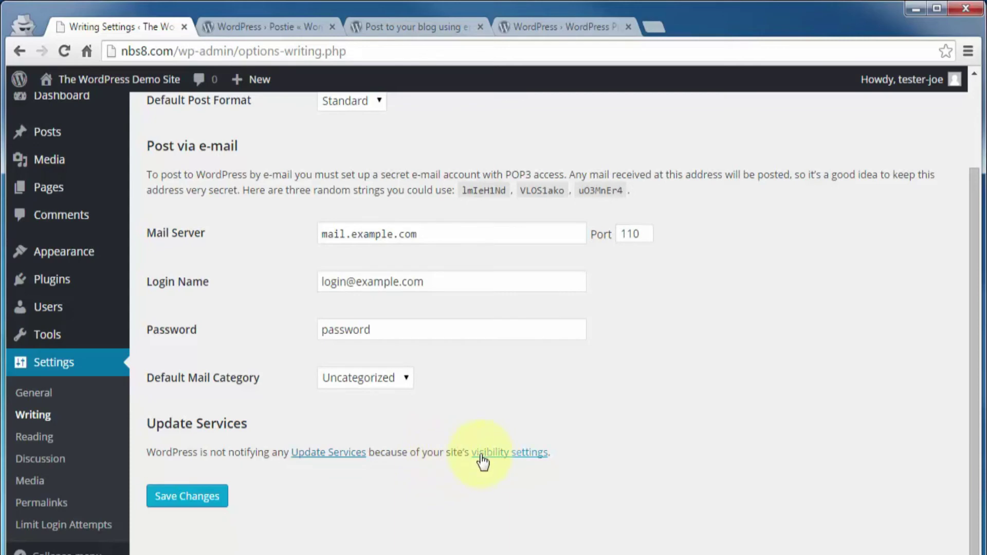
# Step: Untick 'Discourage search engines from indexing this site', save, and return to Writing settings
pyautogui.click(504, 457)
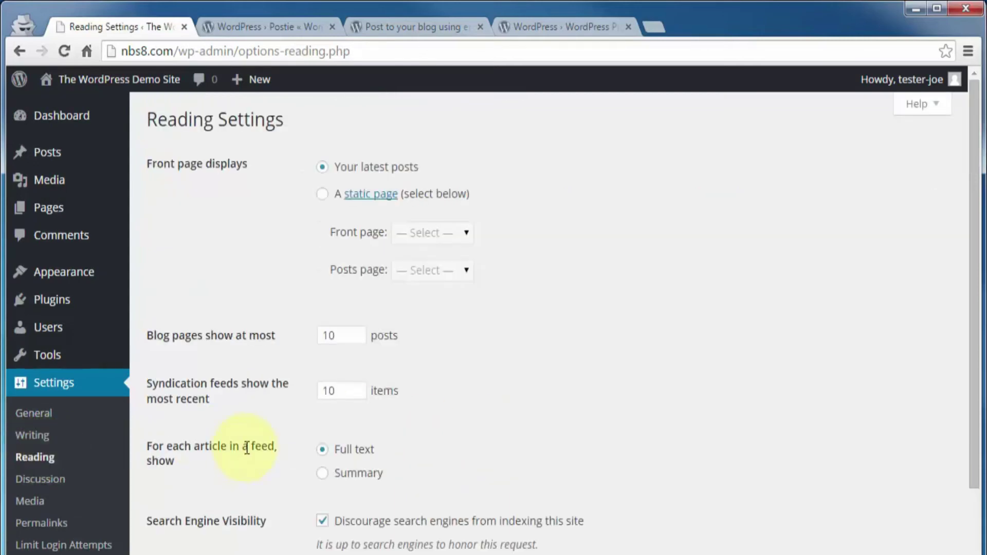
pyautogui.click(323, 521)
pyautogui.scroll(-2, 295, 509)
pyautogui.click(175, 496)
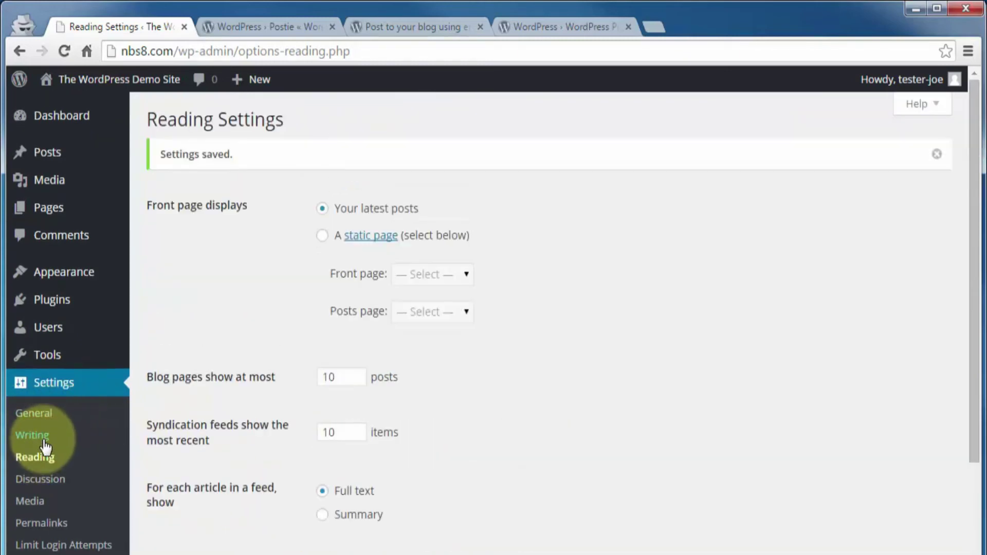
pyautogui.click(45, 440)
pyautogui.scroll(-4, 231, 417)
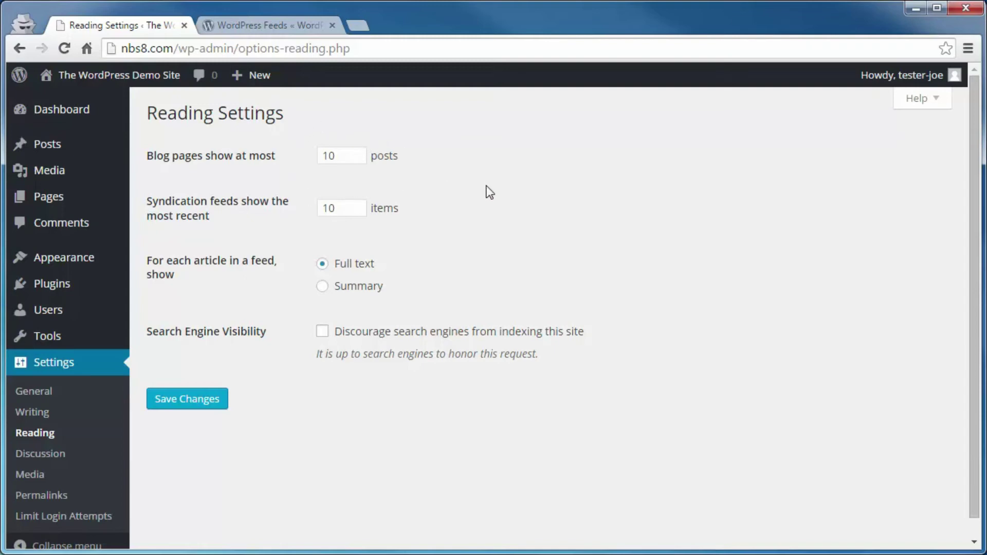
# Step: Create a new page titled 'Tester Page' with the body 'Some content' and publish it
pyautogui.moveTo(60, 203)
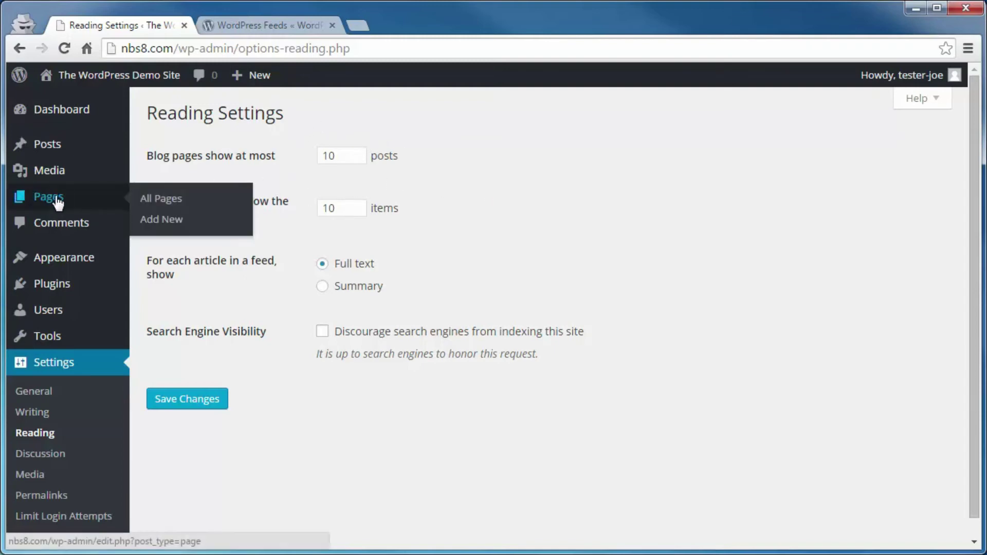
pyautogui.click(169, 221)
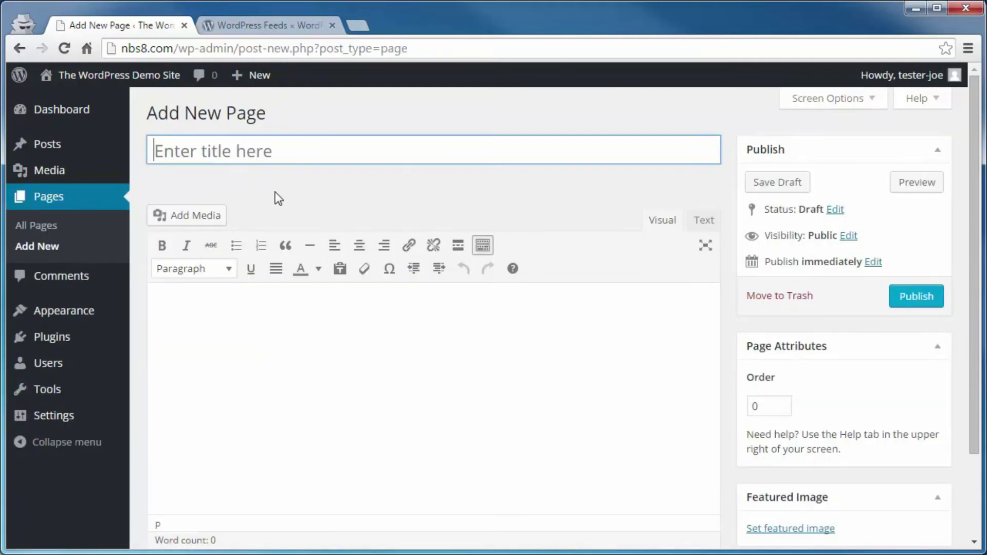
pyautogui.write('Tester Page')
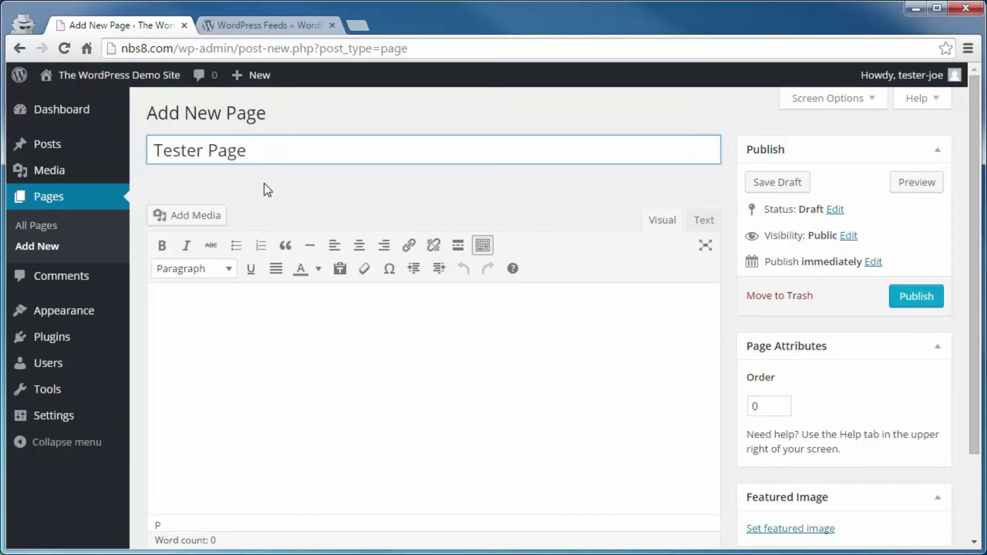
pyautogui.click(345, 355)
pyautogui.write('Sa')
pyautogui.press('BackSpace')
pyautogui.write('ome content')
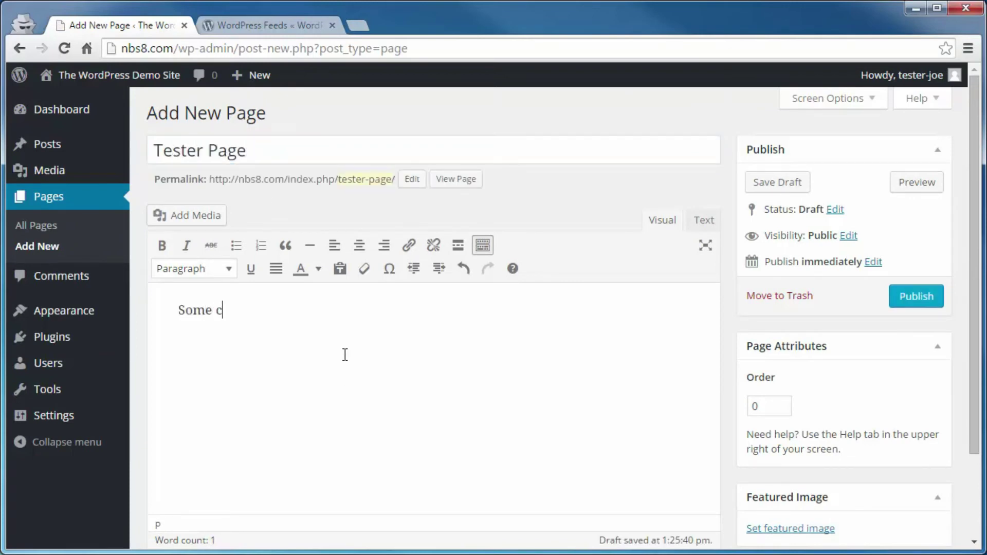
pyautogui.click(916, 296)
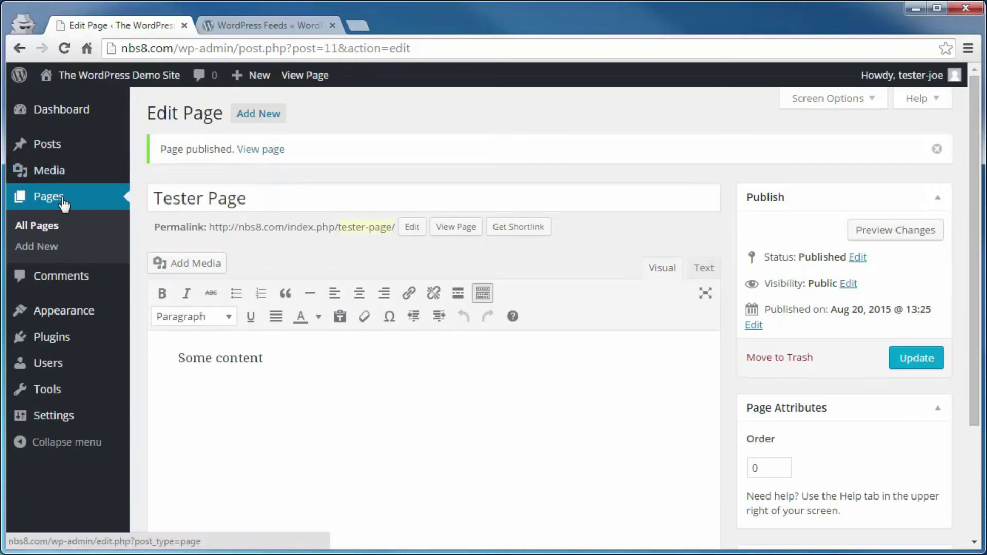
pyautogui.moveTo(53, 416)
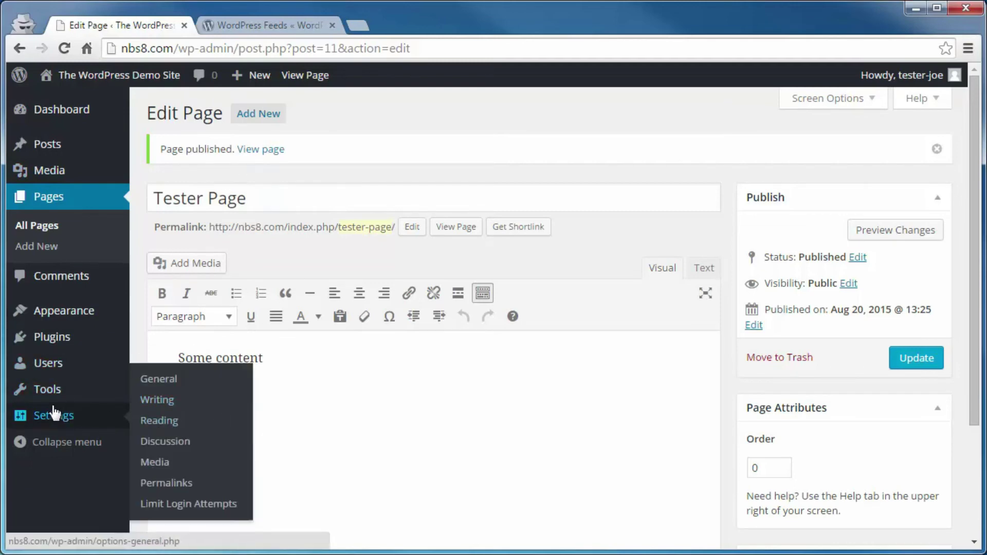
# Step: Set Front page displays to 'A static page', leaving the Front page and Posts page dropdowns unassigned
pyautogui.click(169, 430)
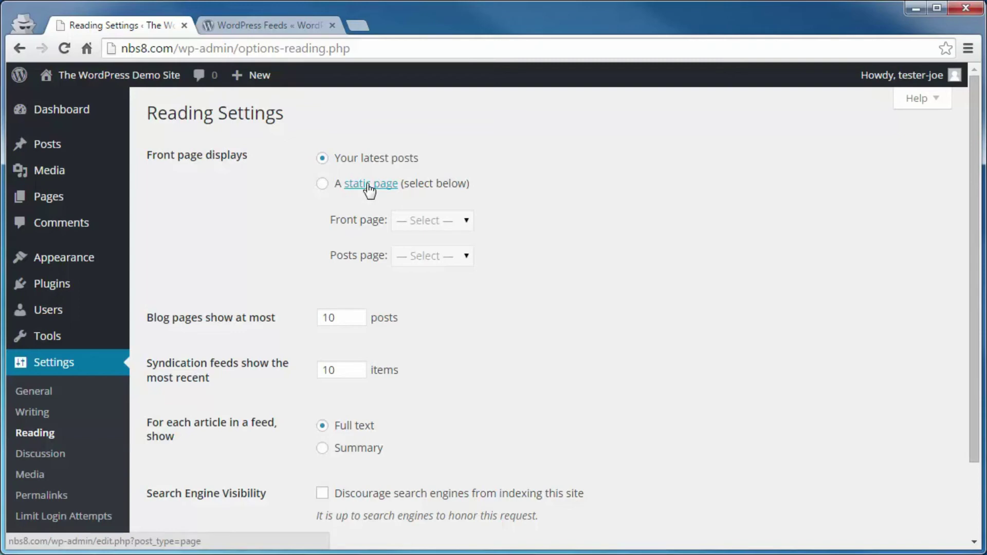
pyautogui.click(323, 185)
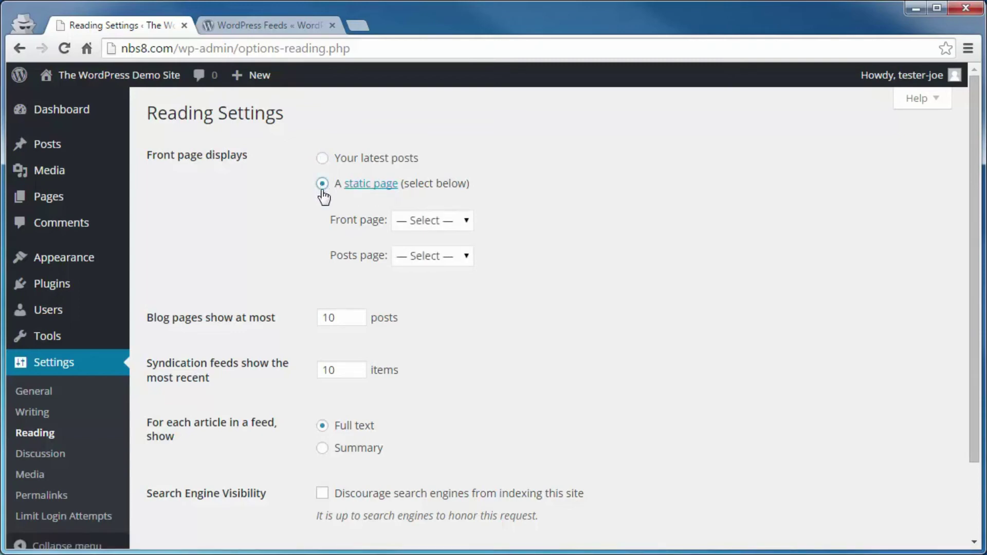
pyautogui.click(425, 226)
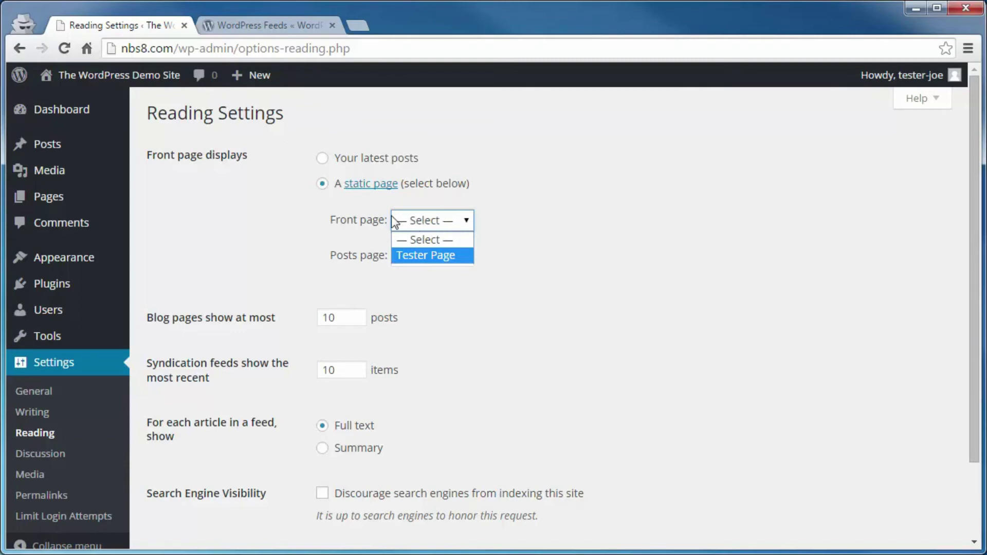
pyautogui.click(434, 224)
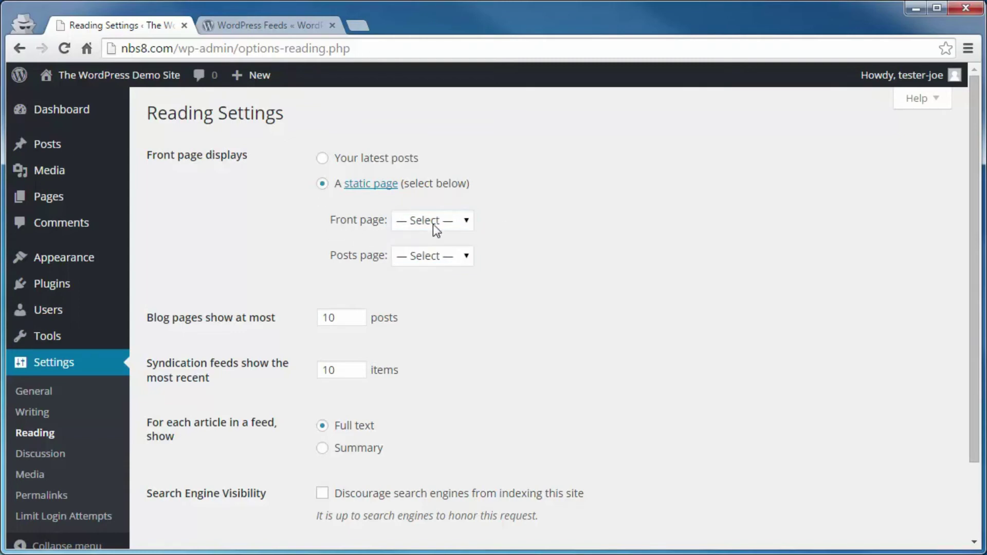
pyautogui.click(420, 260)
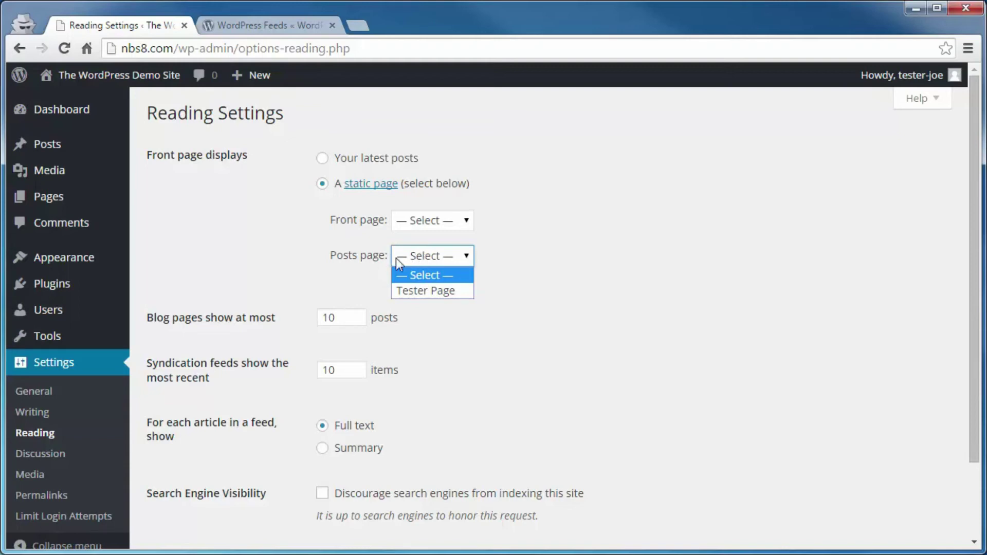
pyautogui.click(343, 262)
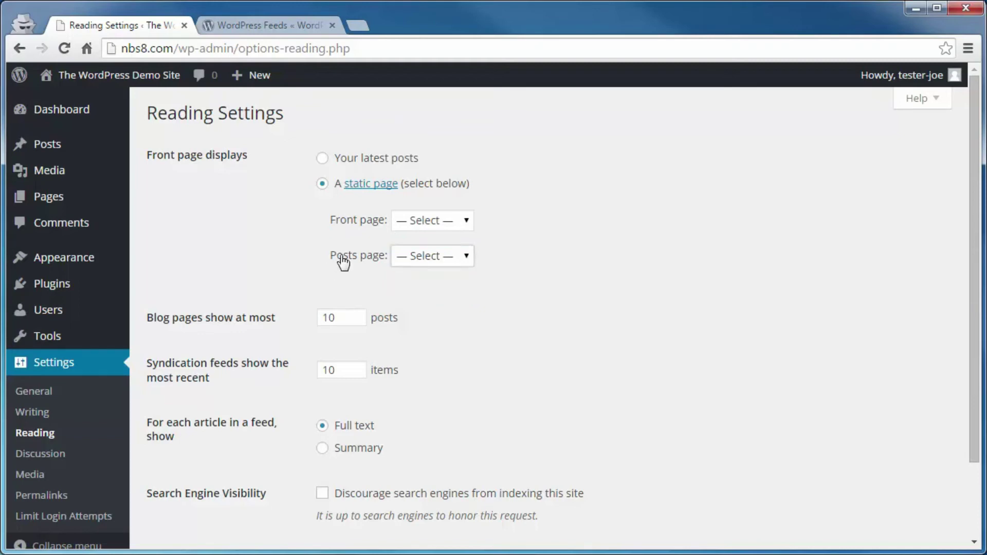
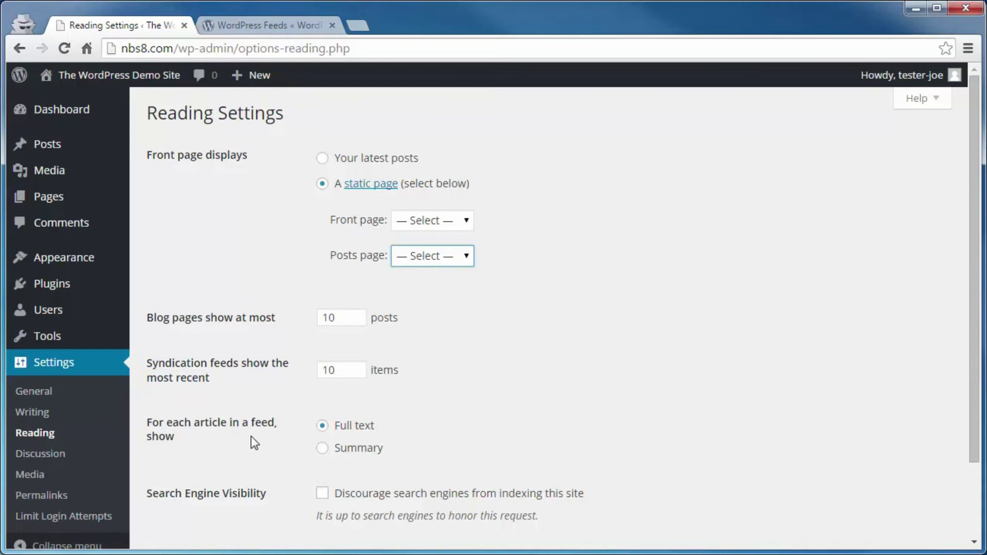
# Step: Check the Syndication feeds count of 10 and bring up the WordPress Feeds Codex page
pyautogui.click(228, 27)
pyautogui.click(344, 370)
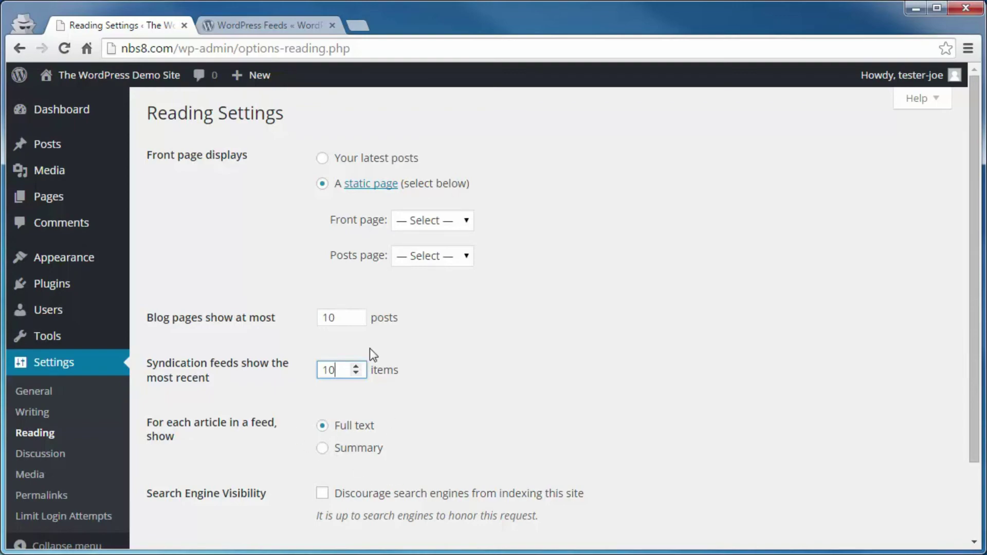
pyautogui.click(268, 25)
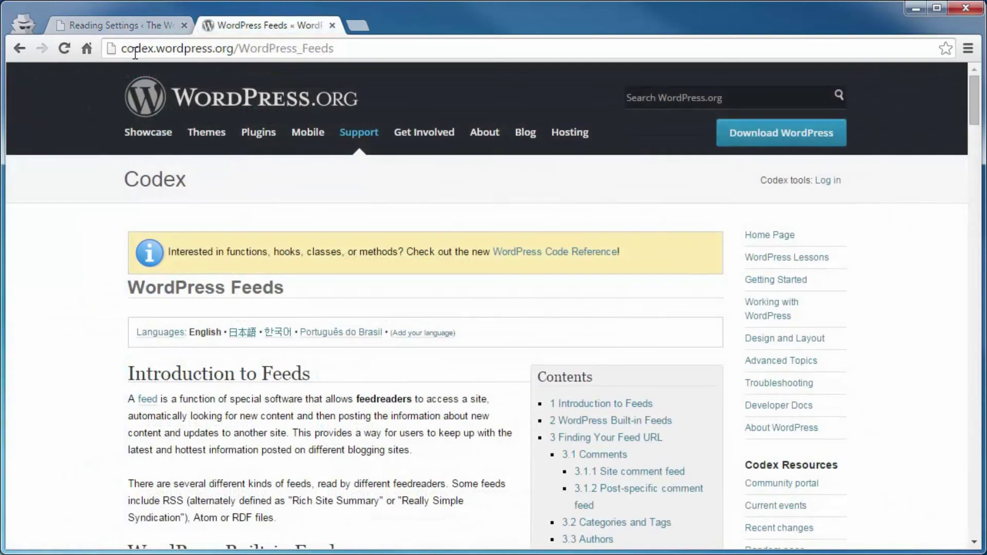
# Step: Switch from the Codex page back to the site's Reading Settings tab
pyautogui.click(139, 26)
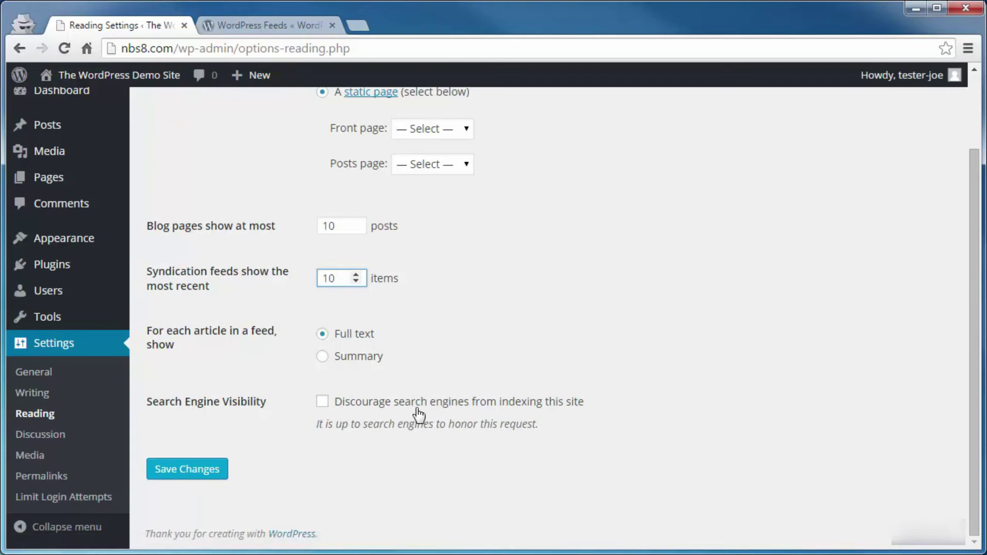
# Step: Tick 'Discourage search engines from indexing this site' and read the Search Engine Visibility help
pyautogui.click(323, 403)
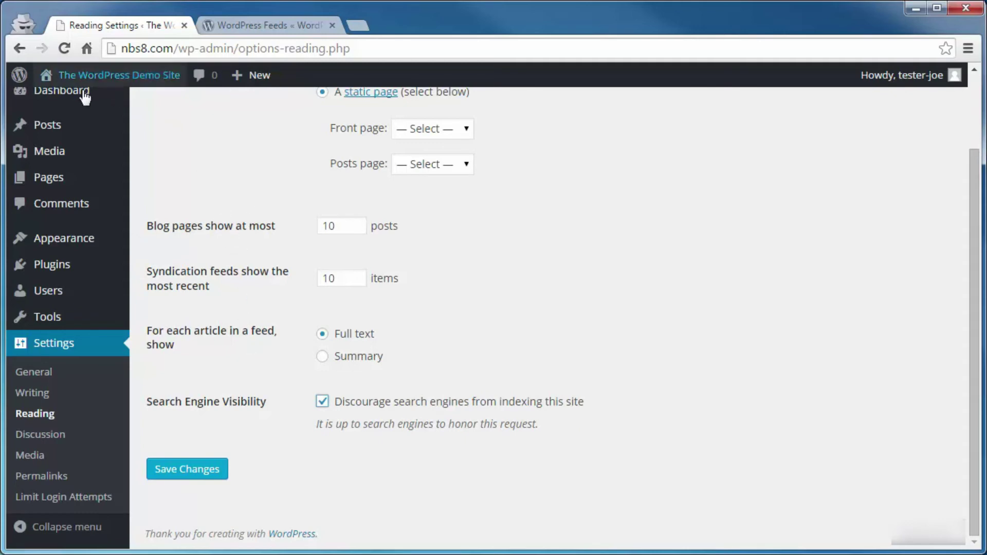
pyautogui.scroll(2, 663, 412)
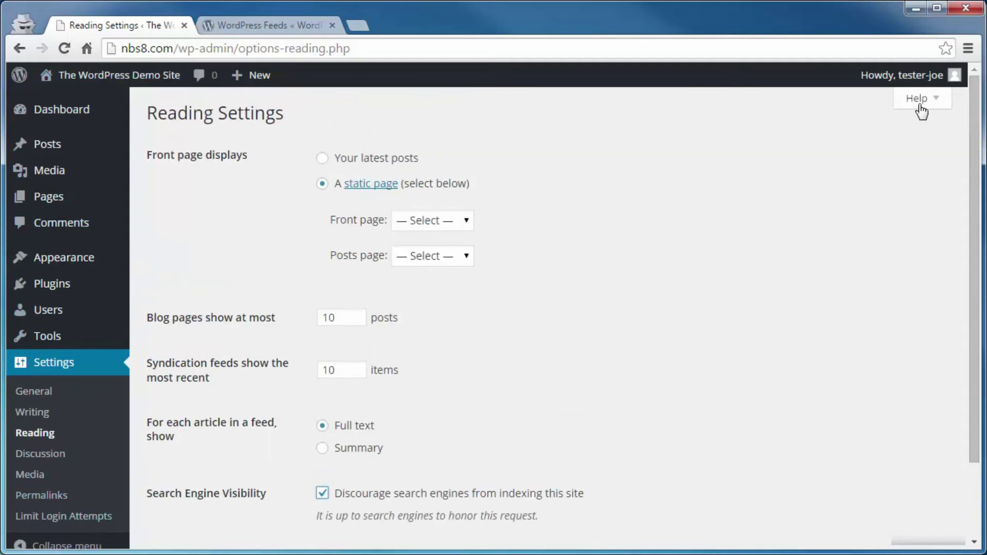
pyautogui.click(921, 105)
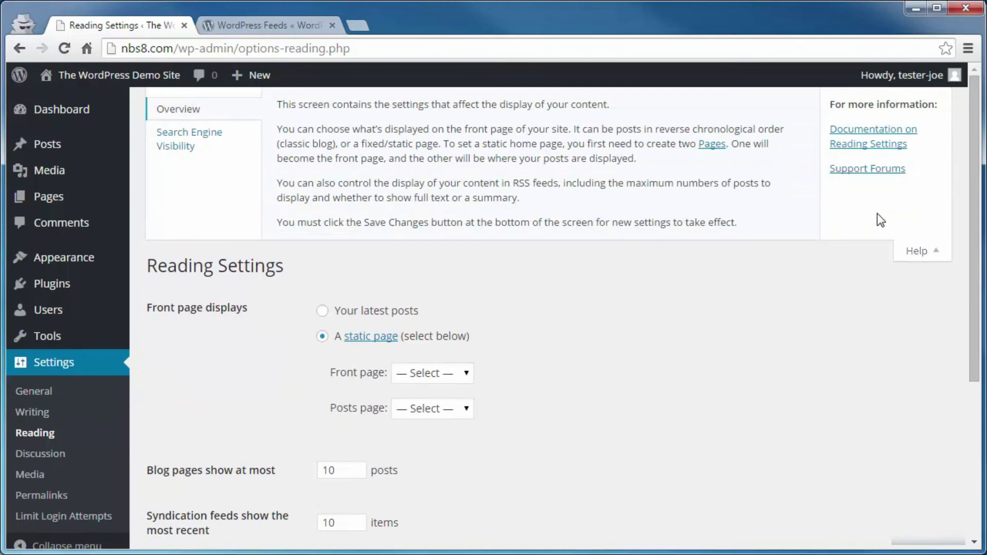
pyautogui.click(174, 145)
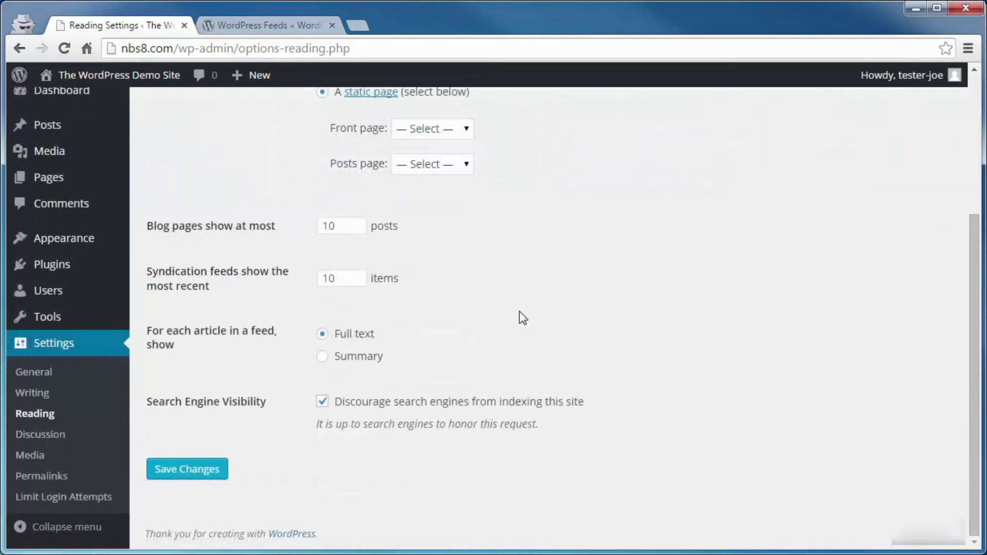
# Step: Save Reading Settings with indexing discouraged and feeds at 10 full-text items
pyautogui.click(179, 474)
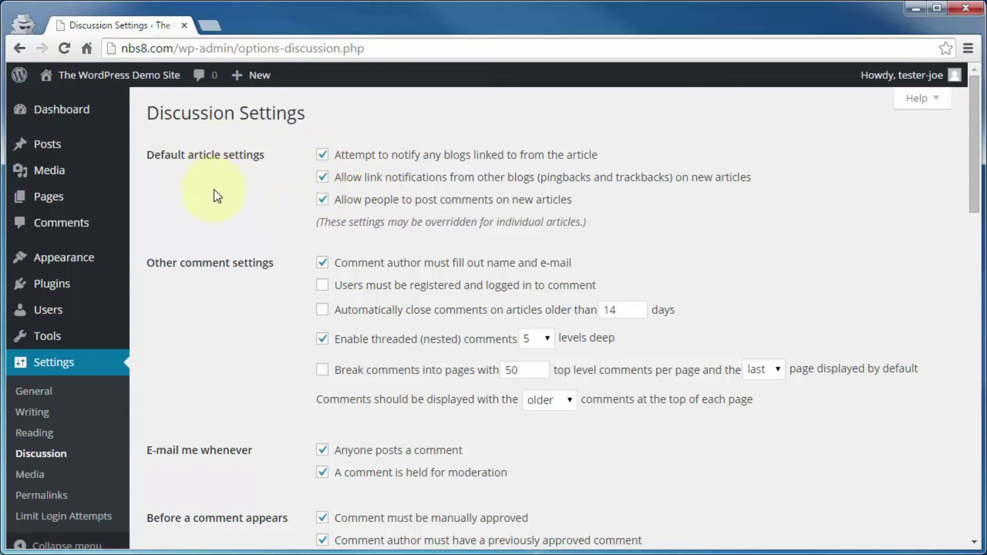
# Step: Start a new post and enable the Discussion box through Screen Options, scrolling down to it
pyautogui.moveTo(50, 153)
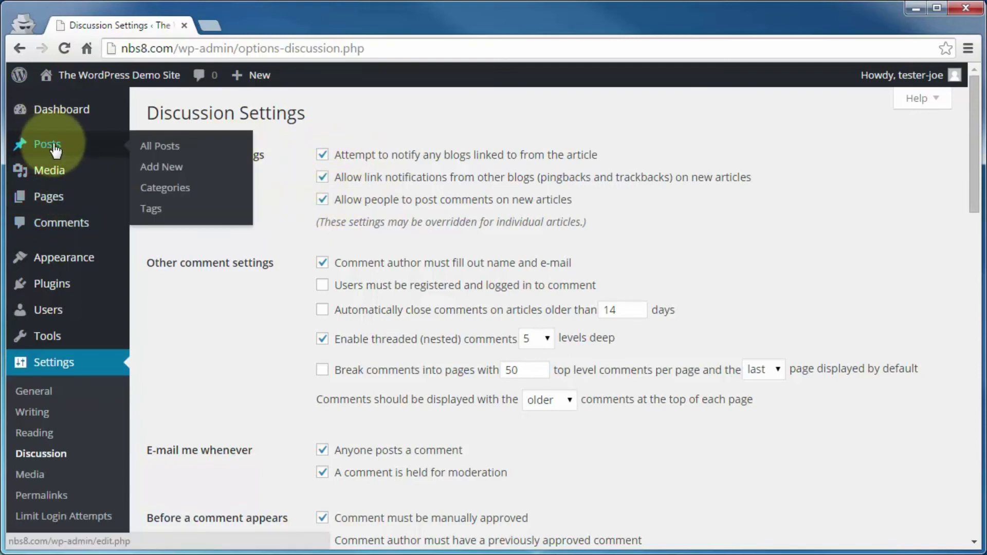
pyautogui.click(161, 174)
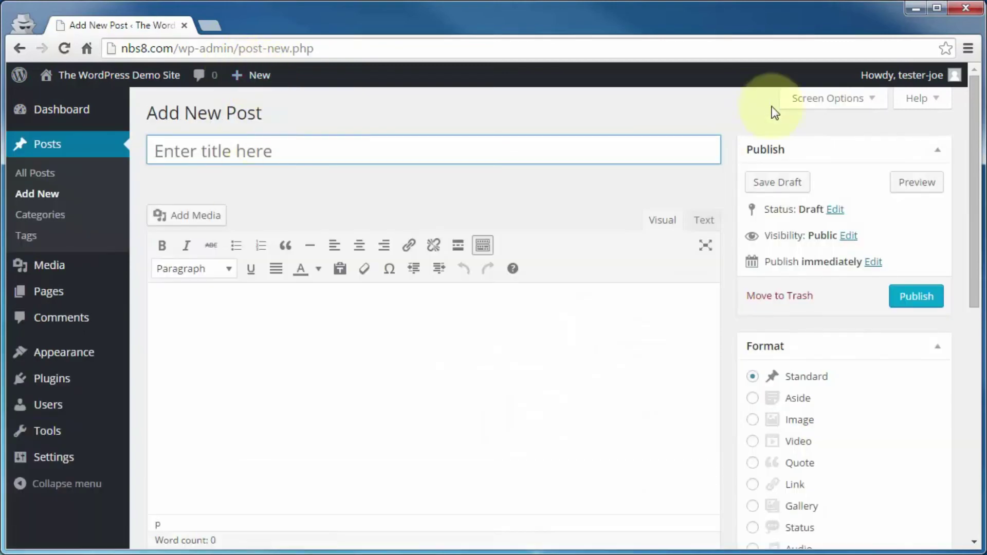
pyautogui.click(811, 104)
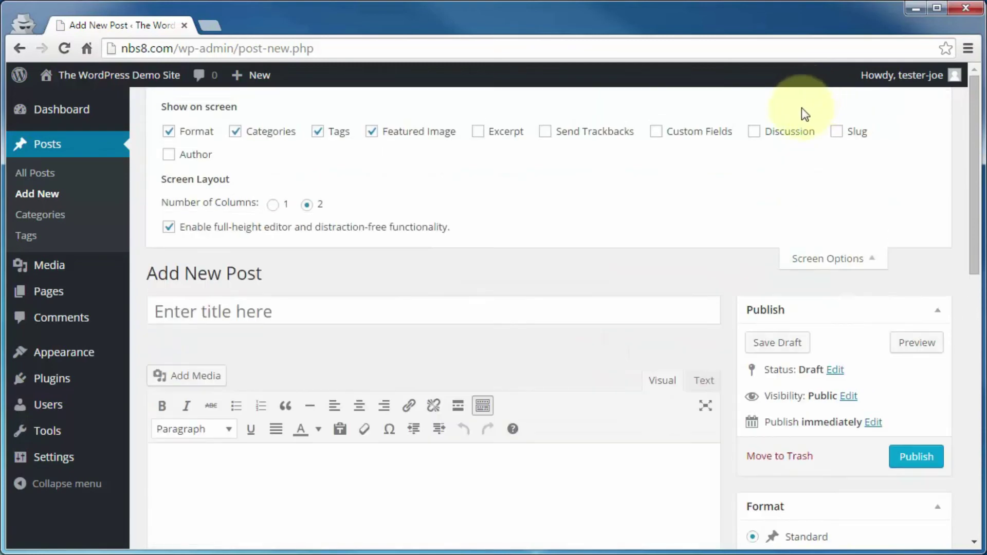
pyautogui.click(754, 131)
pyautogui.scroll(-6, 714, 228)
pyautogui.scroll(-1, 704, 242)
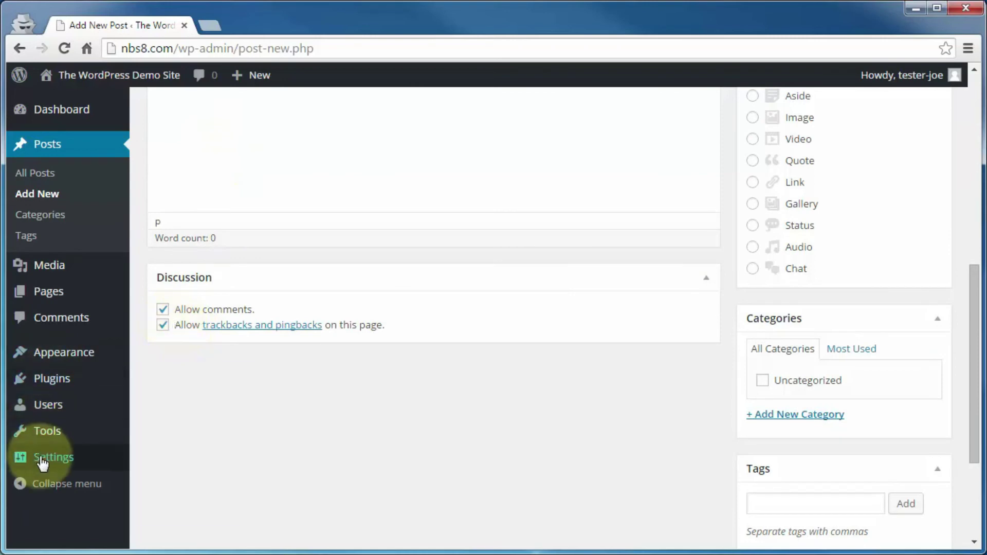
# Step: Open the Discussion Settings in a new browser tab beside the new post
pyautogui.moveTo(40, 460)
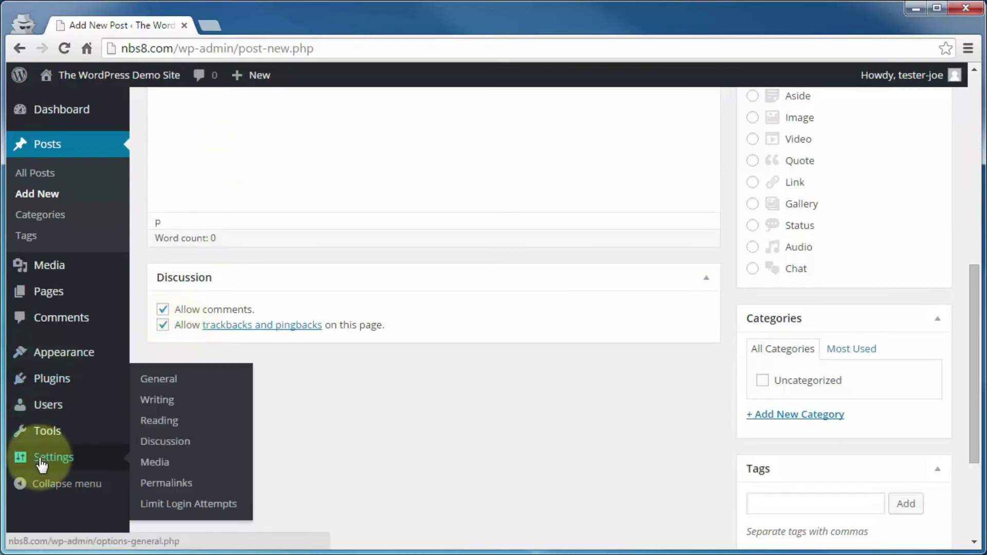
pyautogui.rightClick(163, 440)
pyautogui.click(191, 448)
pyautogui.hotkey('ctrl', 'Tab')
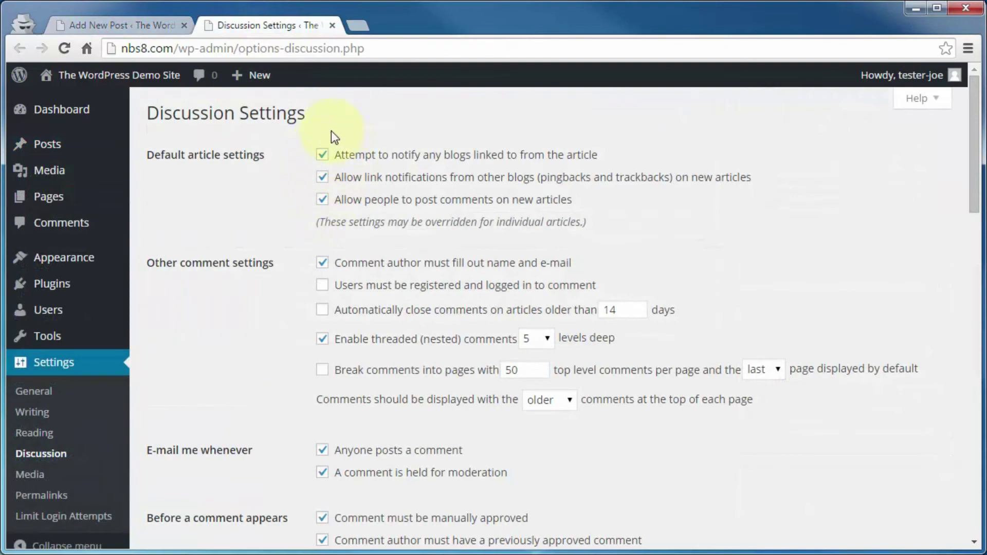
pyautogui.hotkey('ctrl', 'shift', 'Tab')
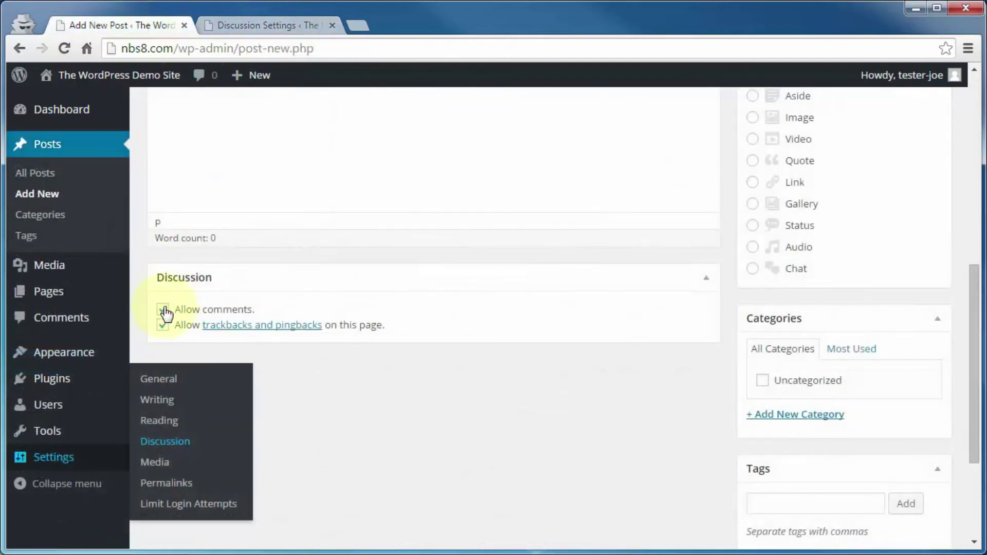
pyautogui.hotkey('ctrl', 'Tab')
# Step: Untick notifying linked blogs and allowing comments on new articles, then save the Discussion Settings
pyautogui.click(322, 155)
pyautogui.click(321, 200)
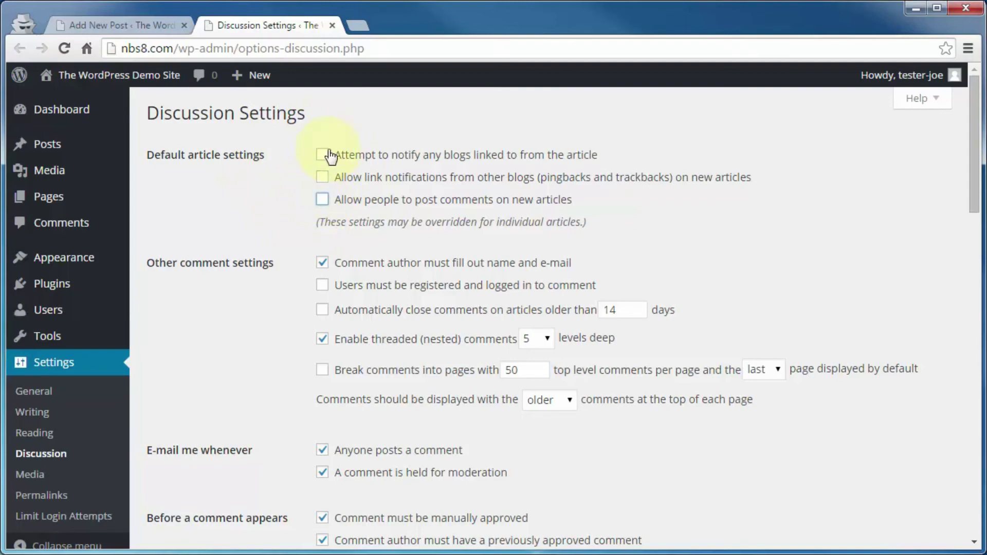
pyautogui.scroll(-12, 232, 298)
pyautogui.scroll(-5, 232, 329)
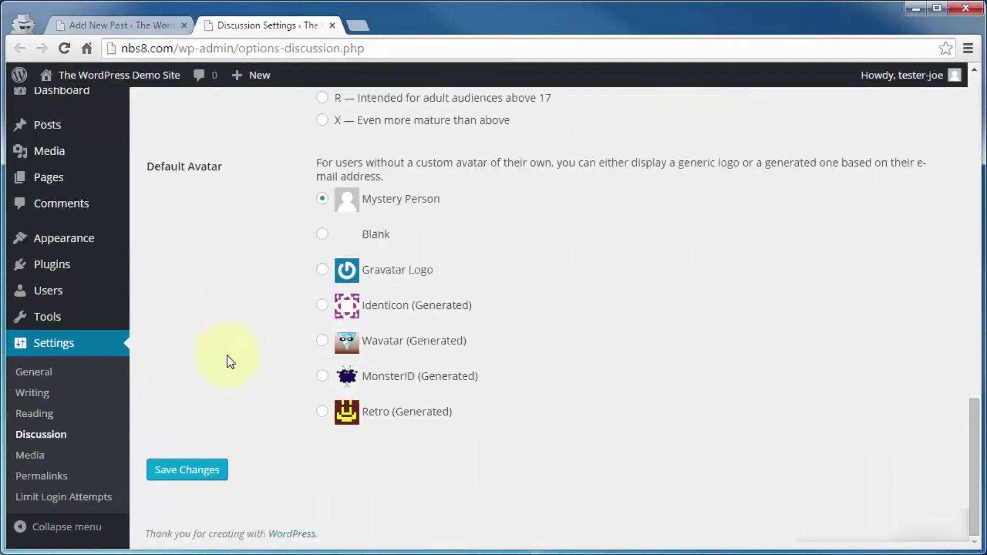
pyautogui.click(202, 469)
# Step: Reload the new post and check its Discussion box now has comments and trackbacks unticked
pyautogui.hotkey('ctrl', 'Tab')
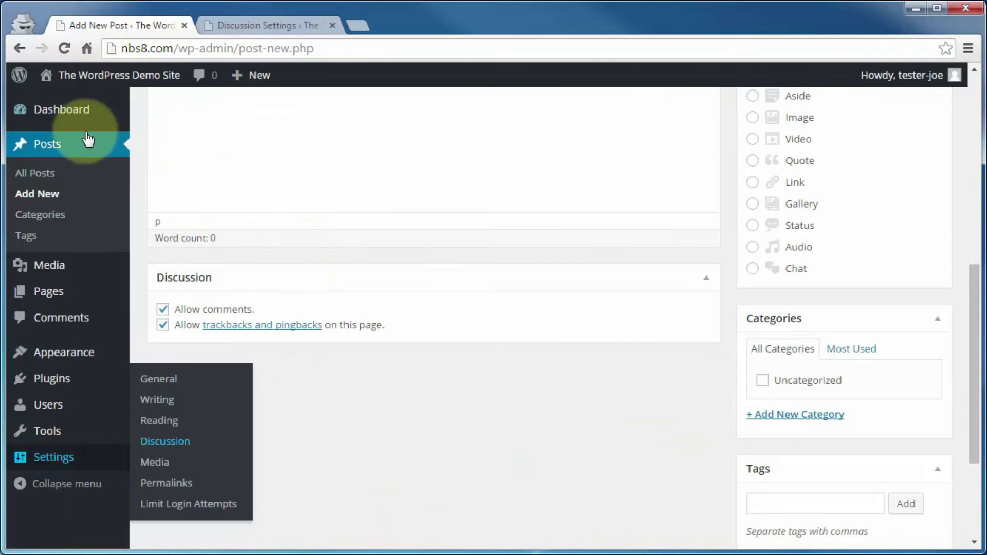
pyautogui.click(65, 50)
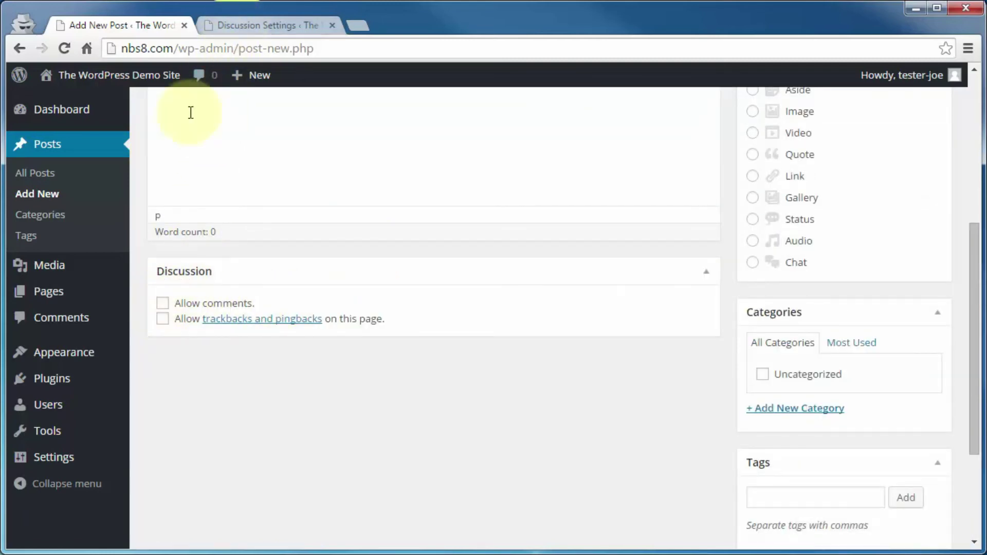
pyautogui.moveTo(52, 467)
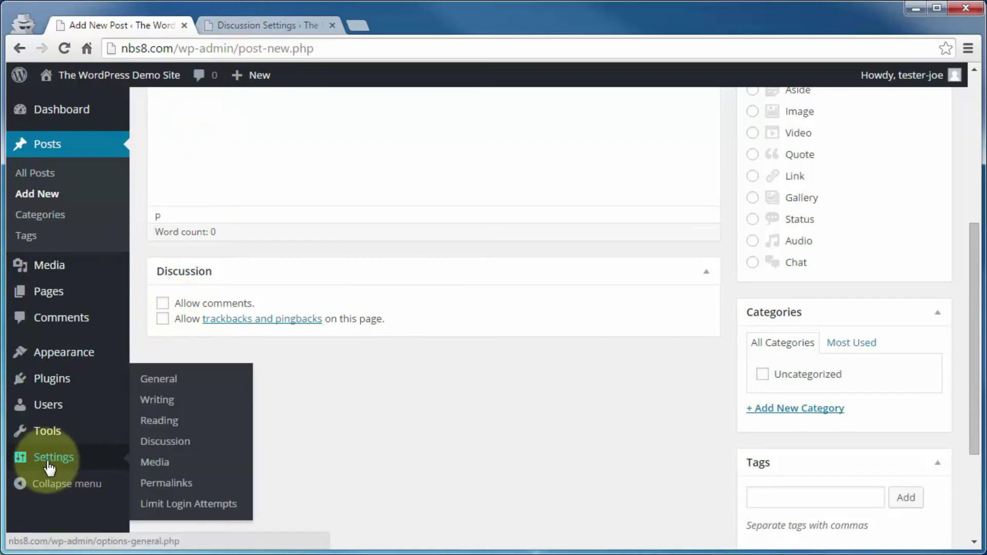
pyautogui.scroll(6, 738, 257)
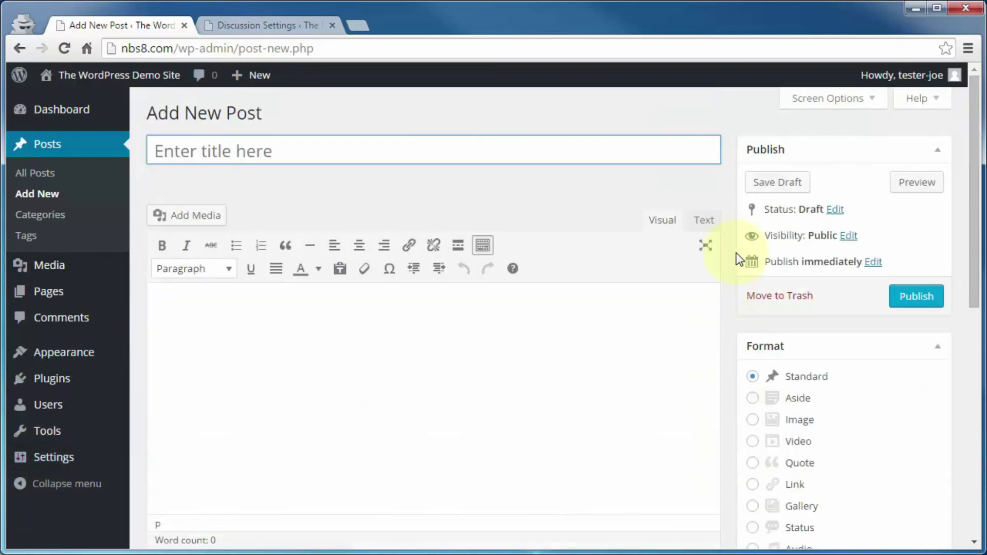
pyautogui.click(858, 102)
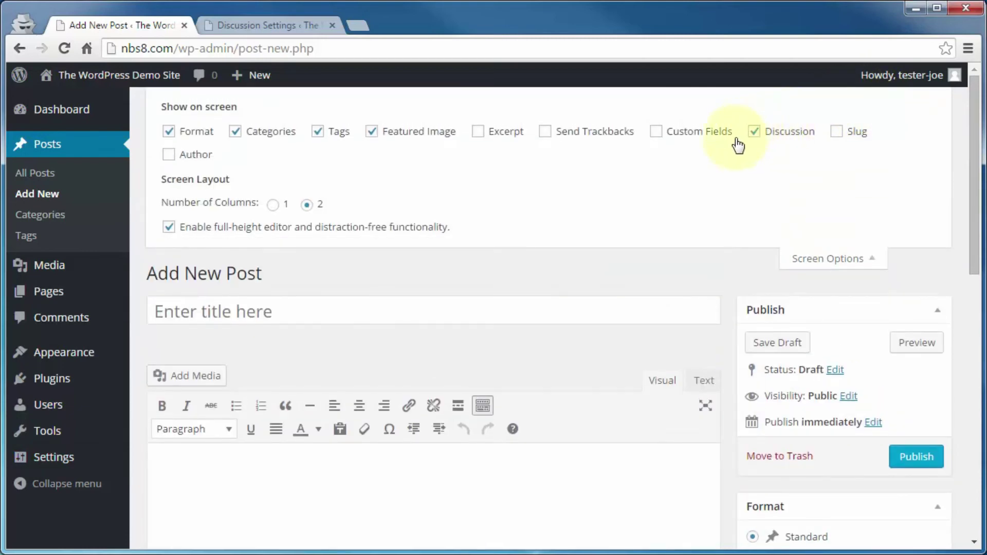
pyautogui.scroll(-10, 738, 154)
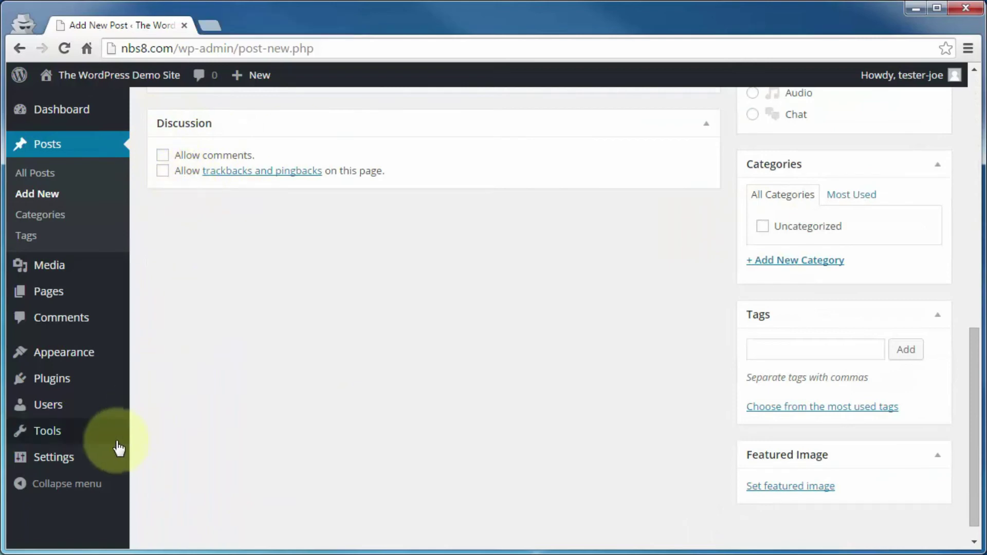
# Step: Re-enable notifying linked blogs and link notifications, then view the trackbacks and comment spam pages
pyautogui.moveTo(57, 462)
pyautogui.click(162, 430)
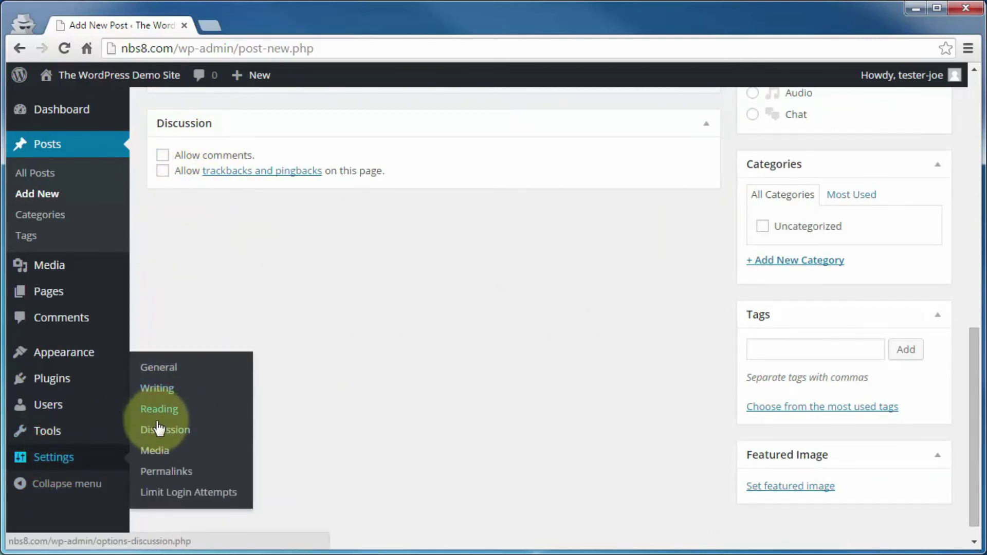
pyautogui.click(327, 178)
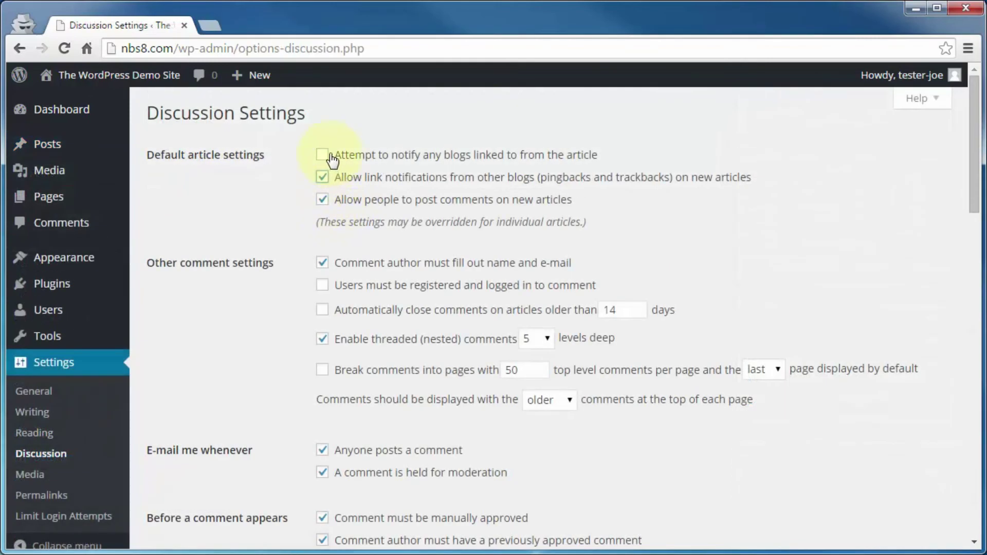
pyautogui.click(322, 154)
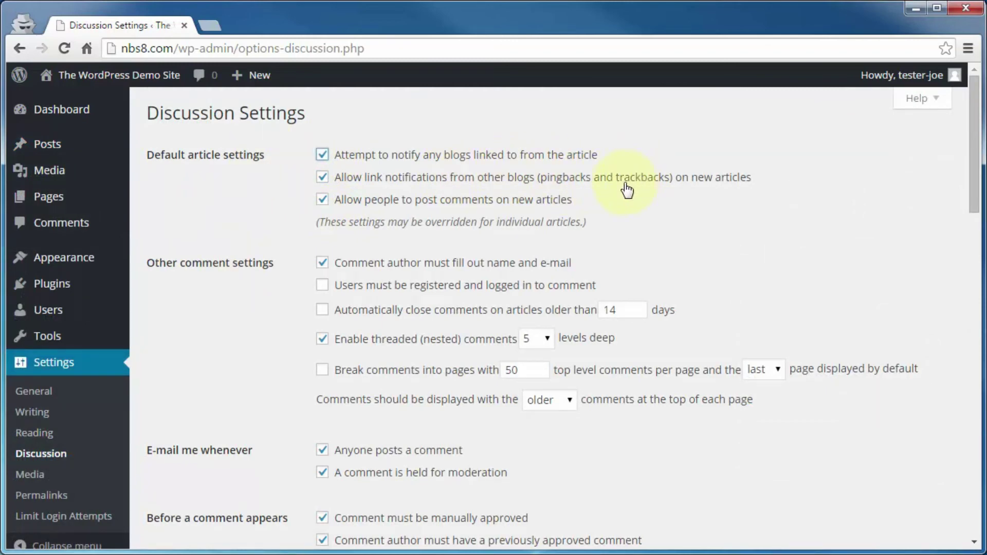
pyautogui.click(263, 25)
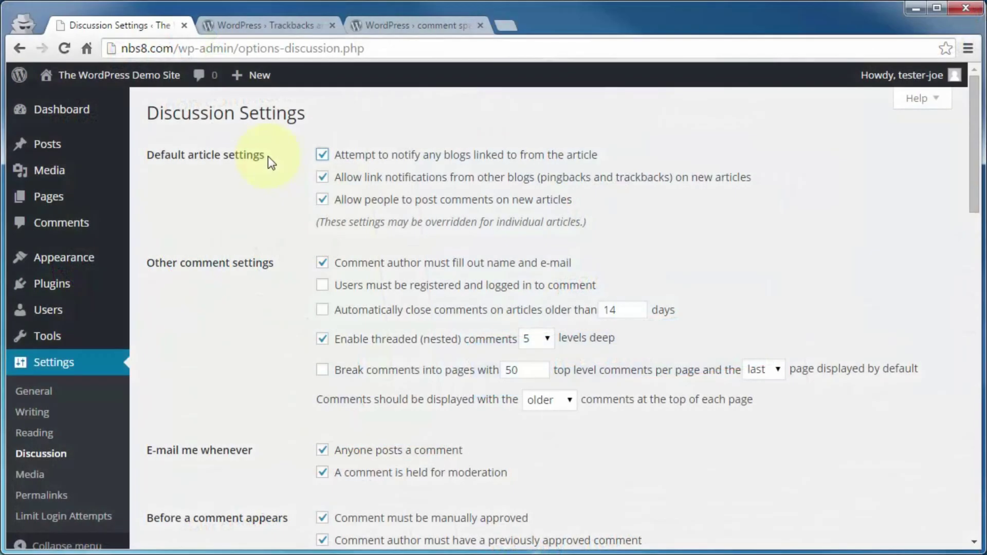
pyautogui.click(409, 28)
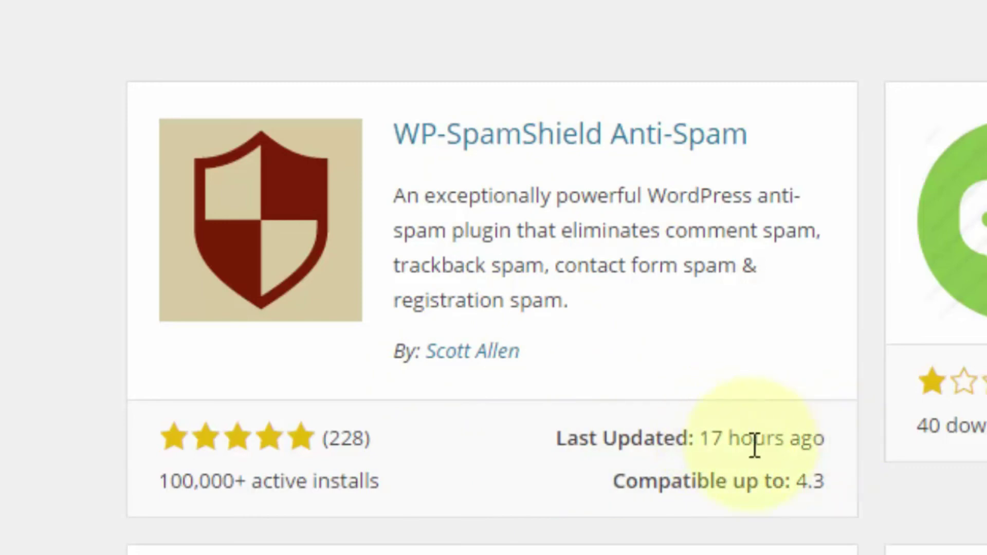
pyautogui.scroll(-5, 694, 412)
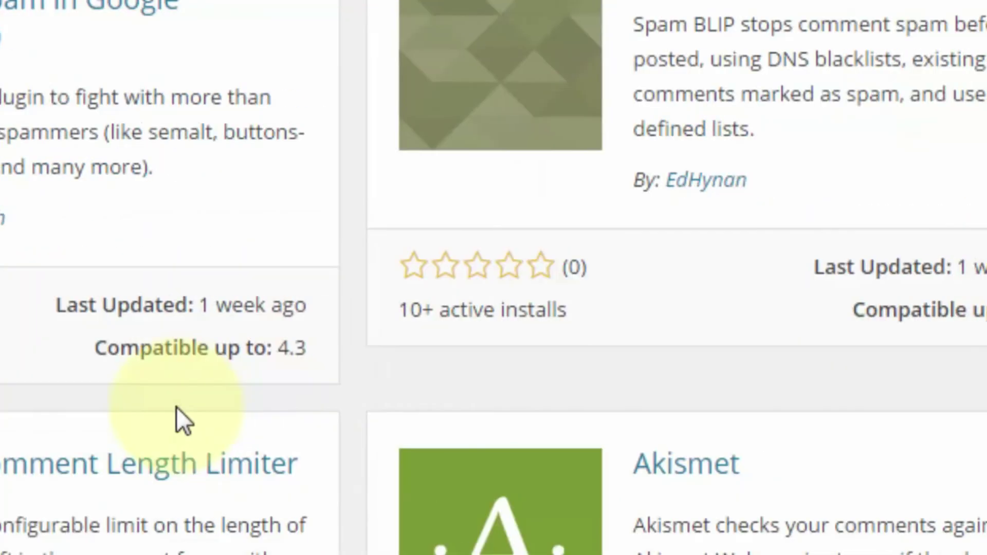
pyautogui.scroll(-4, 177, 406)
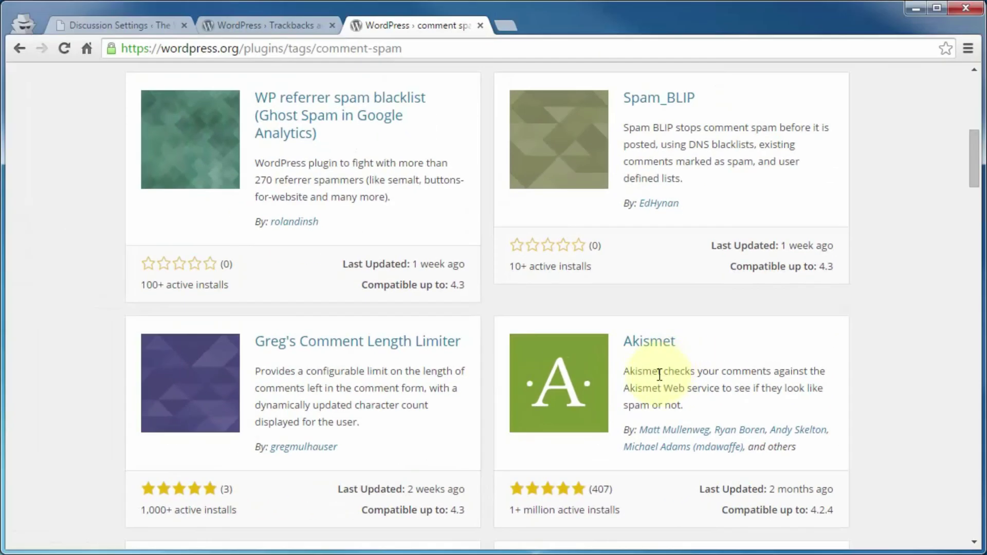
pyautogui.scroll(10, 655, 384)
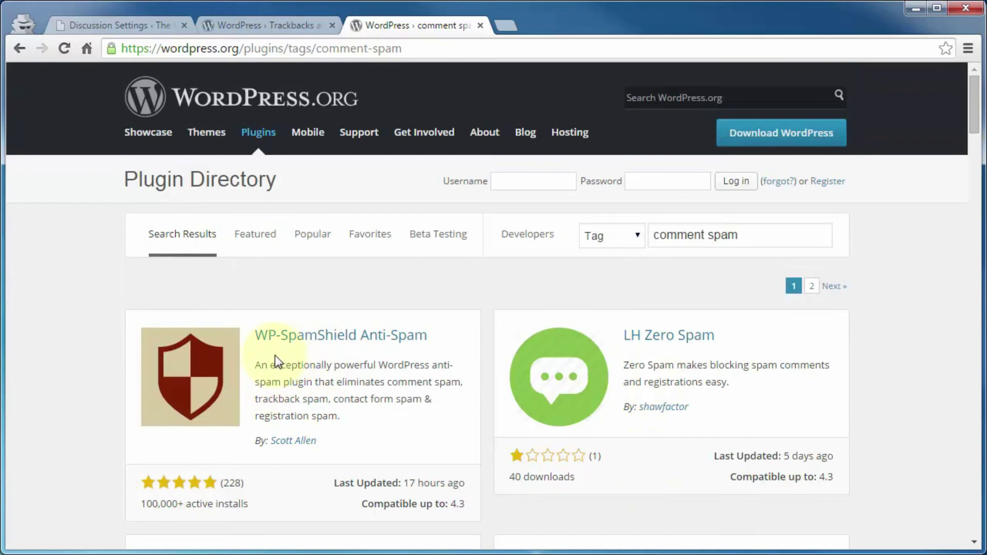
pyautogui.click(129, 26)
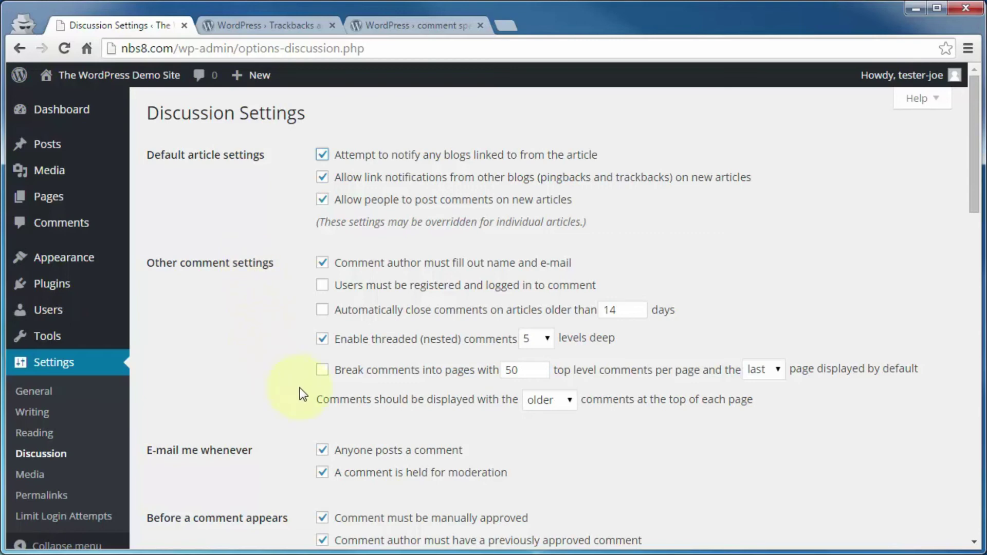
# Step: Scroll to Comment Moderation and try the spinner holding comments with 2 or more links
pyautogui.scroll(-5, 162, 220)
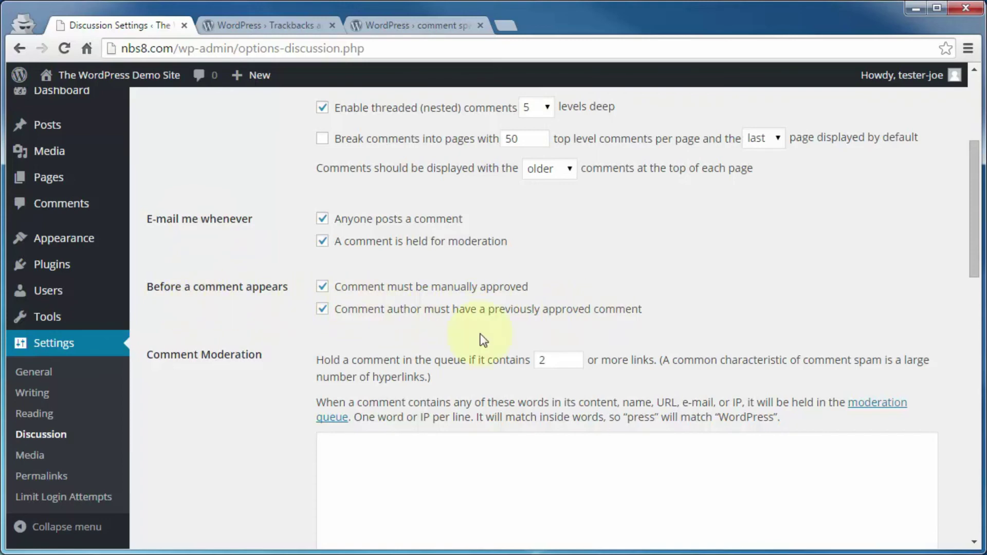
pyautogui.scroll(-5, 483, 339)
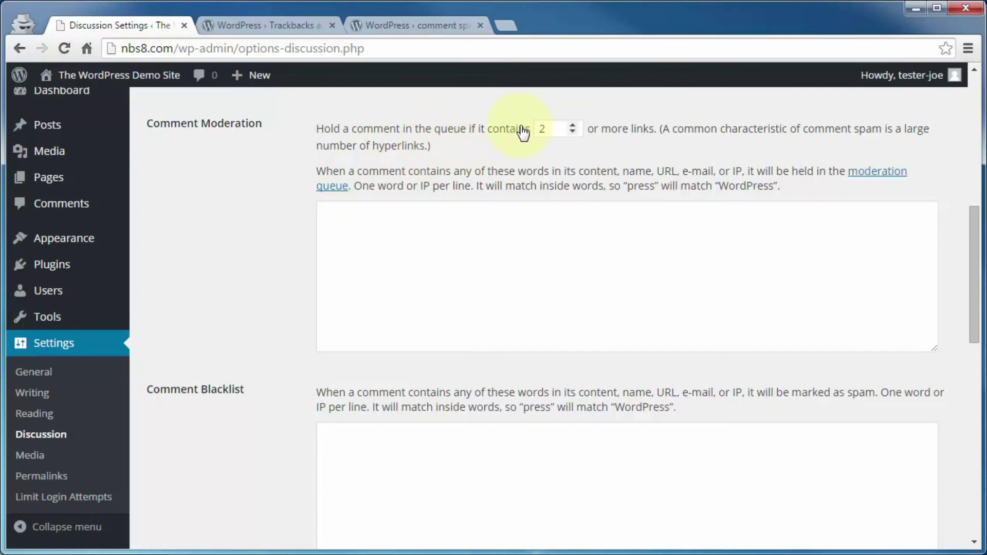
pyautogui.click(573, 131)
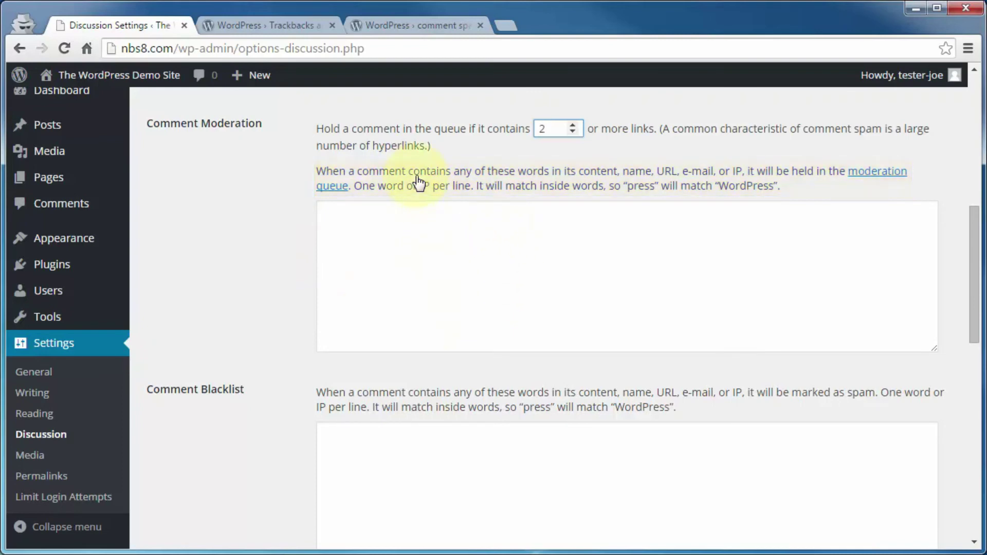
pyautogui.scroll(6, 419, 183)
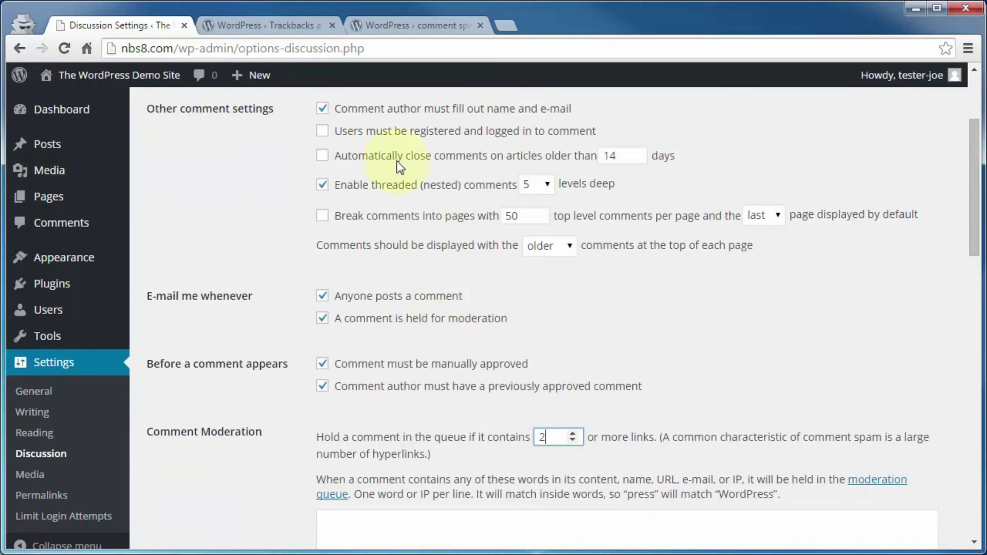
# Step: Scroll past Comment Blacklist and Avatars to the bottom and save the Discussion Settings
pyautogui.scroll(-6, 394, 378)
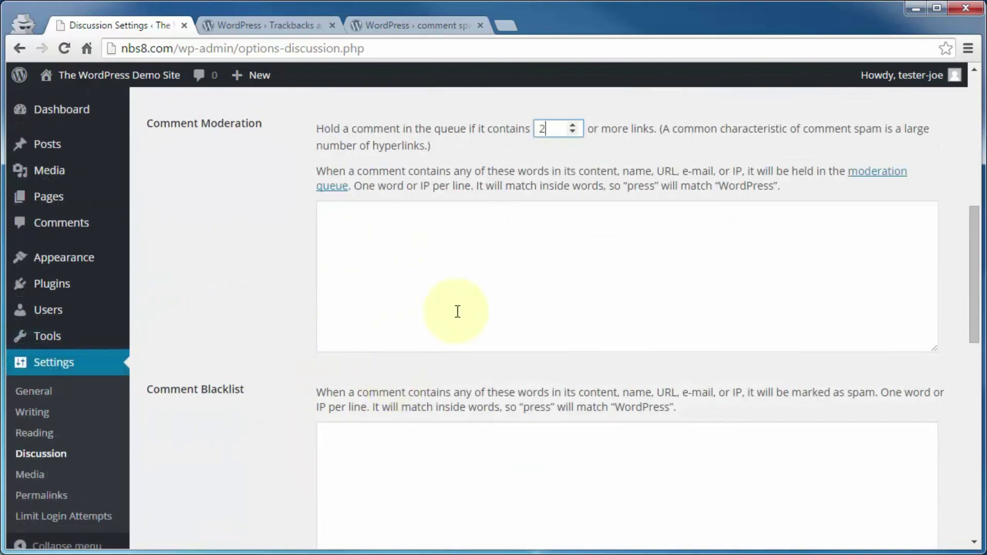
pyautogui.scroll(-3, 422, 268)
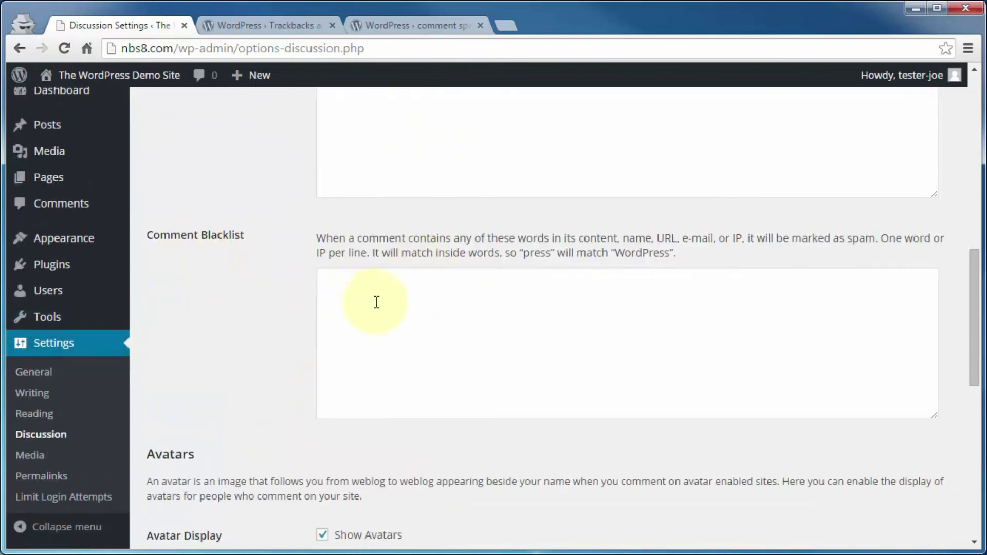
pyautogui.scroll(2, 463, 355)
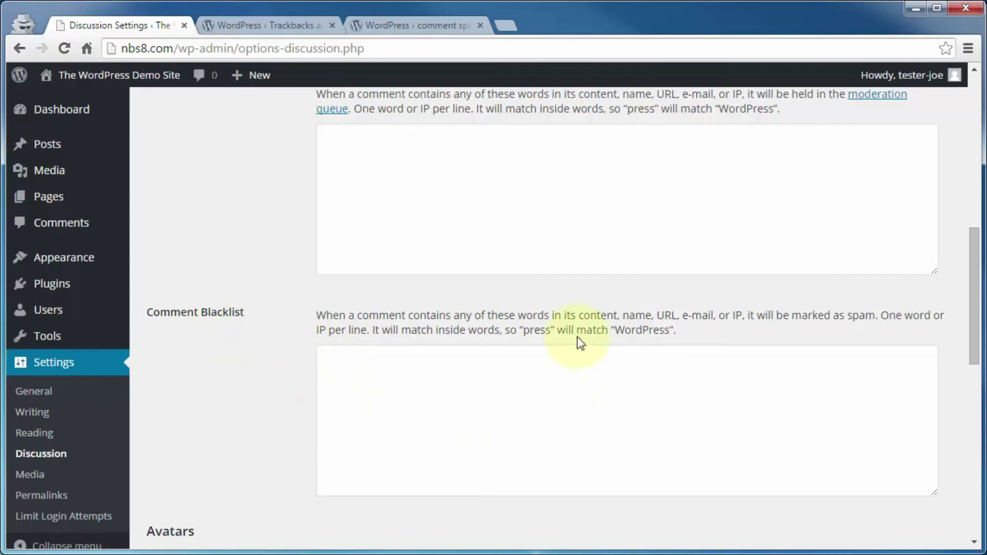
pyautogui.scroll(-6, 602, 340)
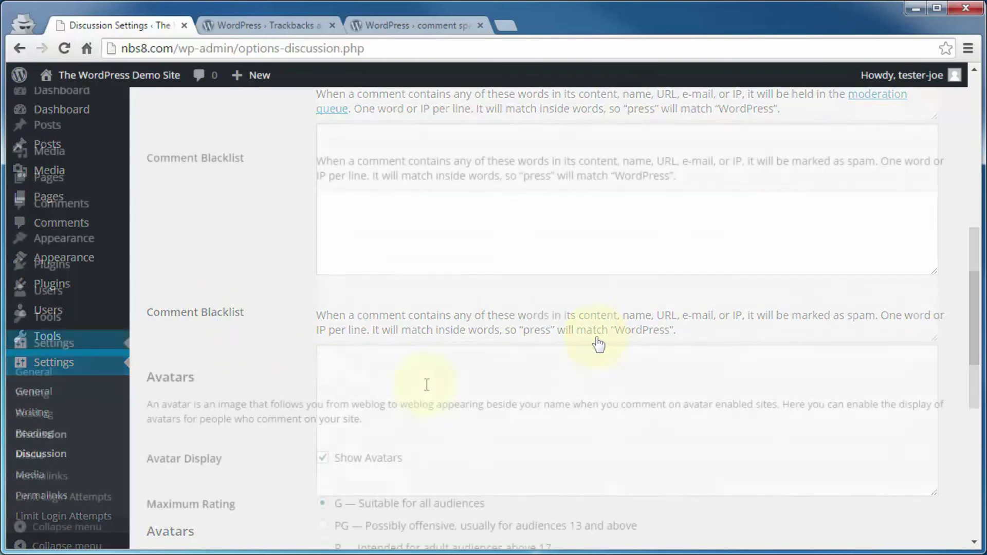
pyautogui.scroll(-3, 425, 385)
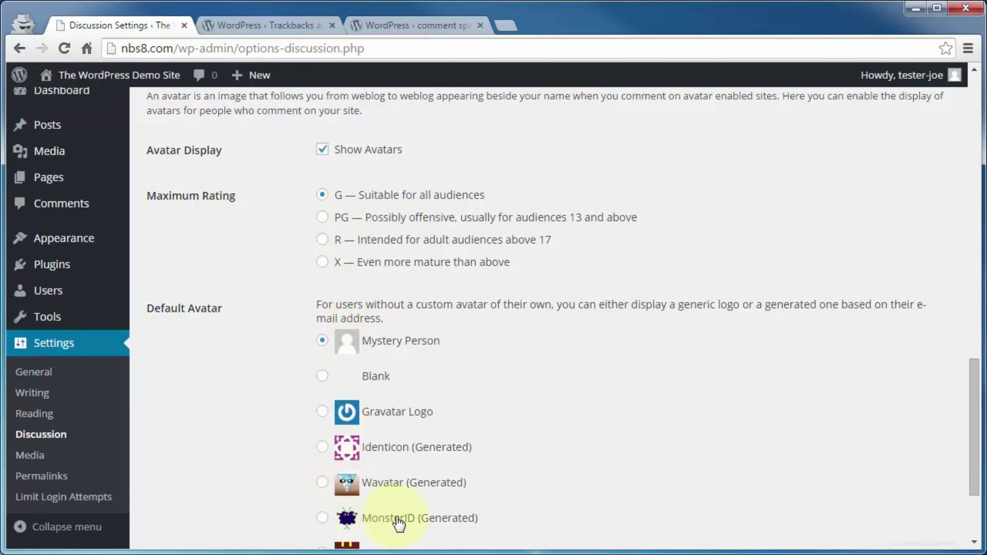
pyautogui.scroll(-3, 398, 521)
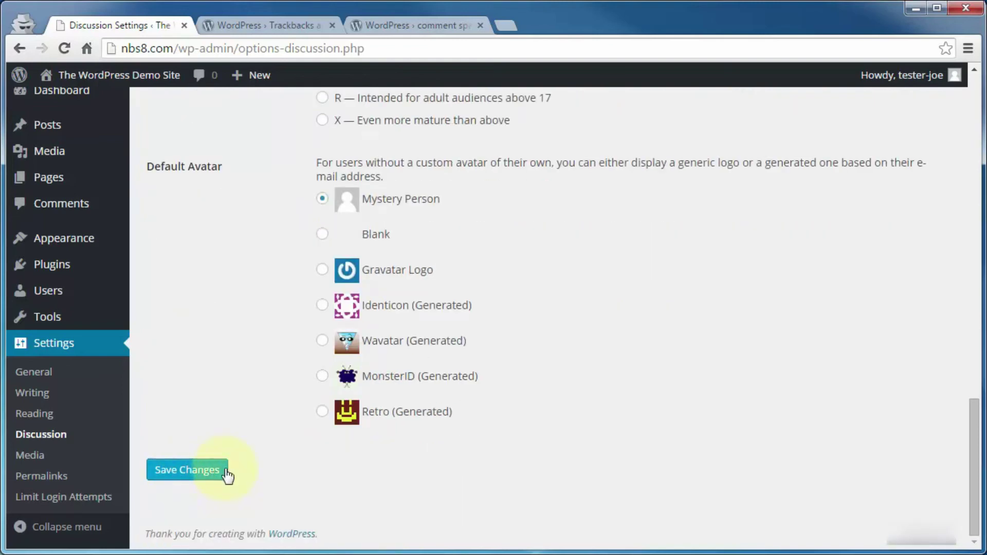
pyautogui.click(185, 477)
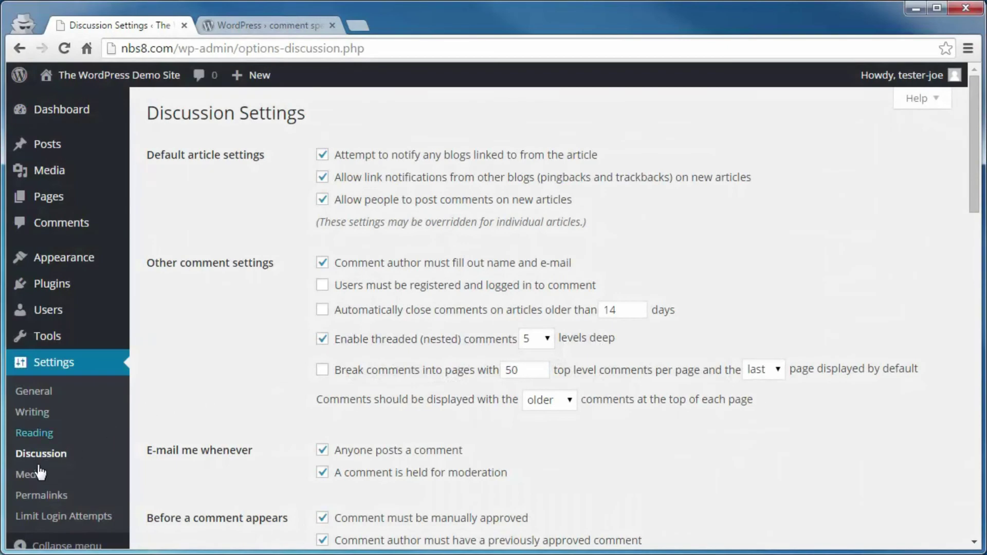
# Step: Open Settings > Media showing 150×150 thumbnails, 300 medium, 1024 large and monthly upload folders
pyautogui.click(28, 475)
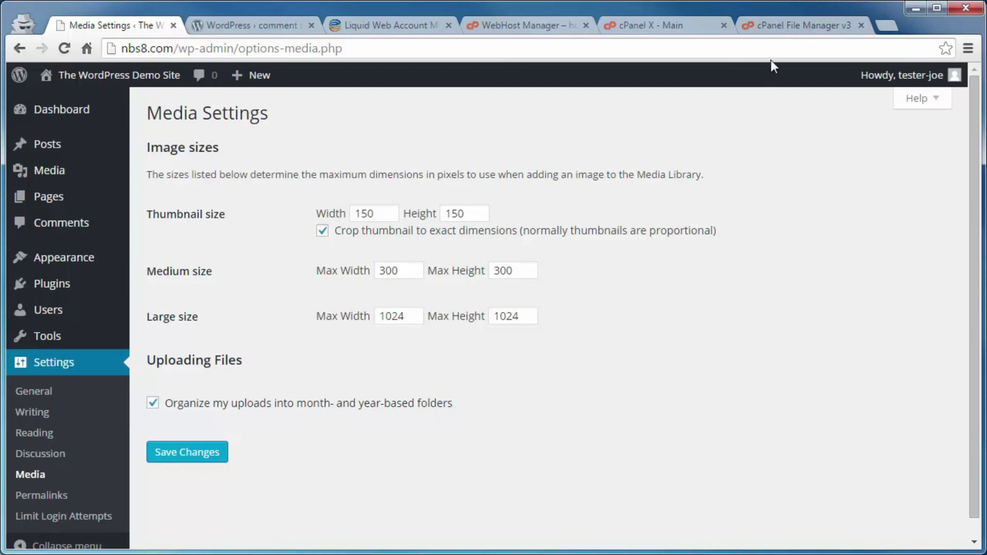
# Step: In cPanel File Manager, open the uploads folder and then its 2011 folder to list the month subfolders
pyautogui.click(779, 23)
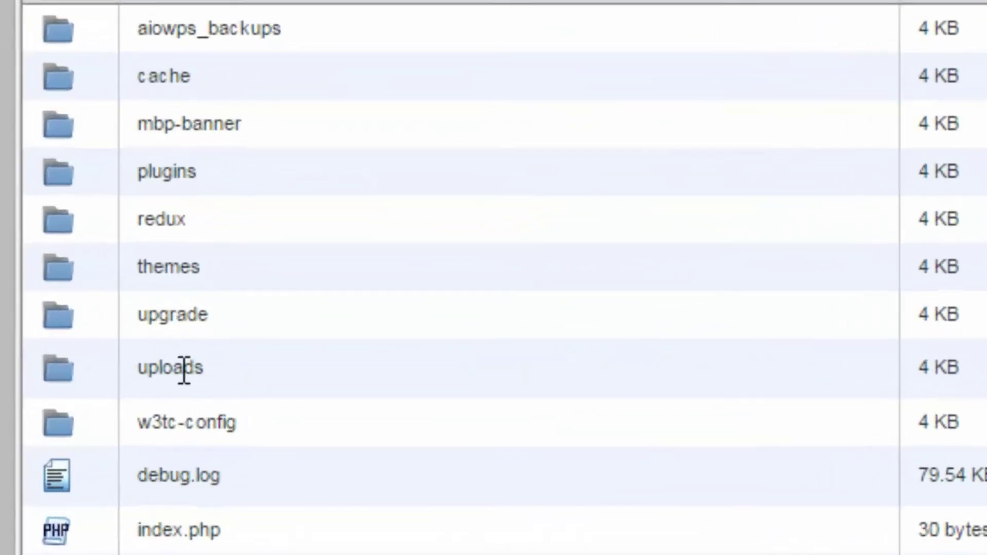
pyautogui.doubleClick(85, 372)
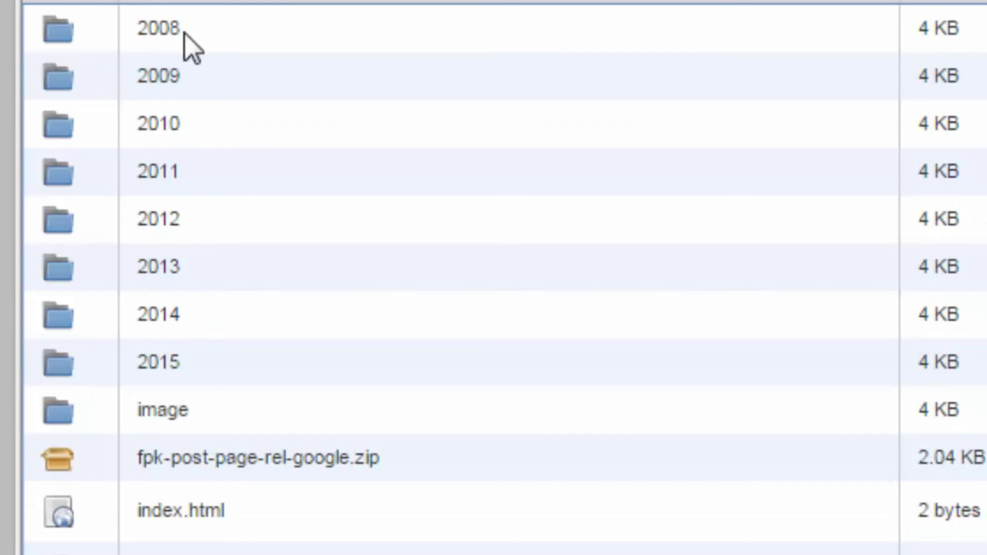
pyautogui.doubleClick(88, 170)
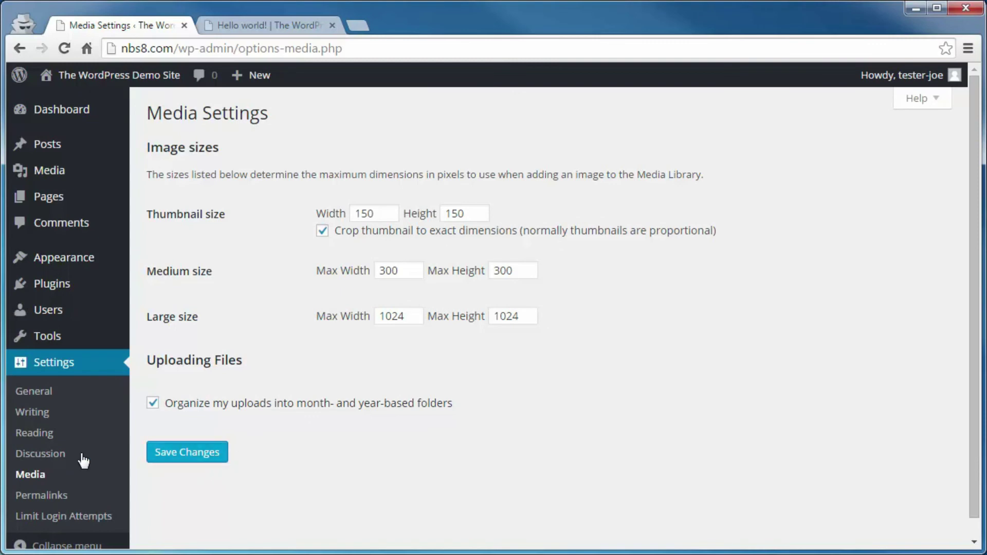
# Step: Go to Permalink Settings and bring up the context menu for the tags documentation link
pyautogui.click(39, 497)
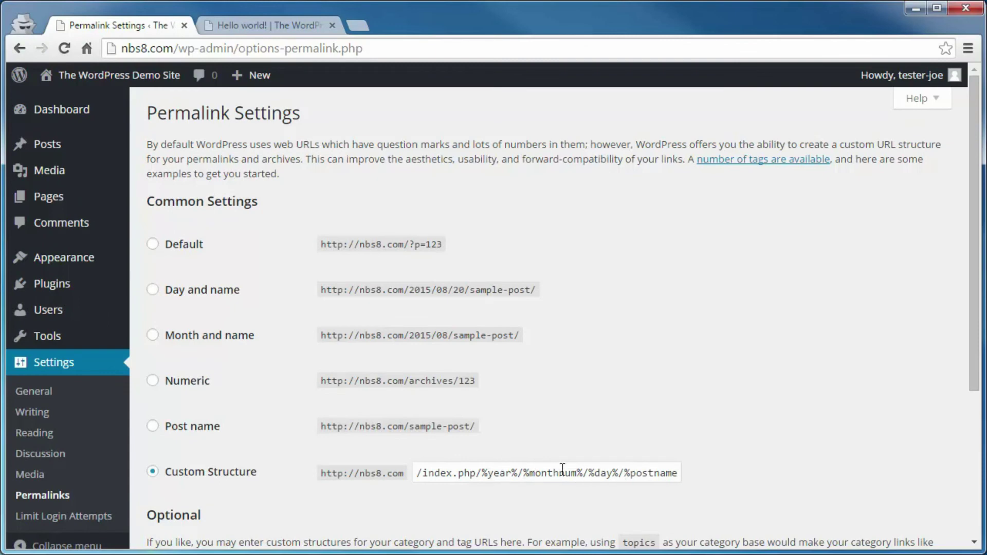
pyautogui.rightClick(722, 164)
# Step: Open the Using Permalinks guide in a new tab, read its Structure Tags list, and return to Permalink Settings
pyautogui.click(730, 168)
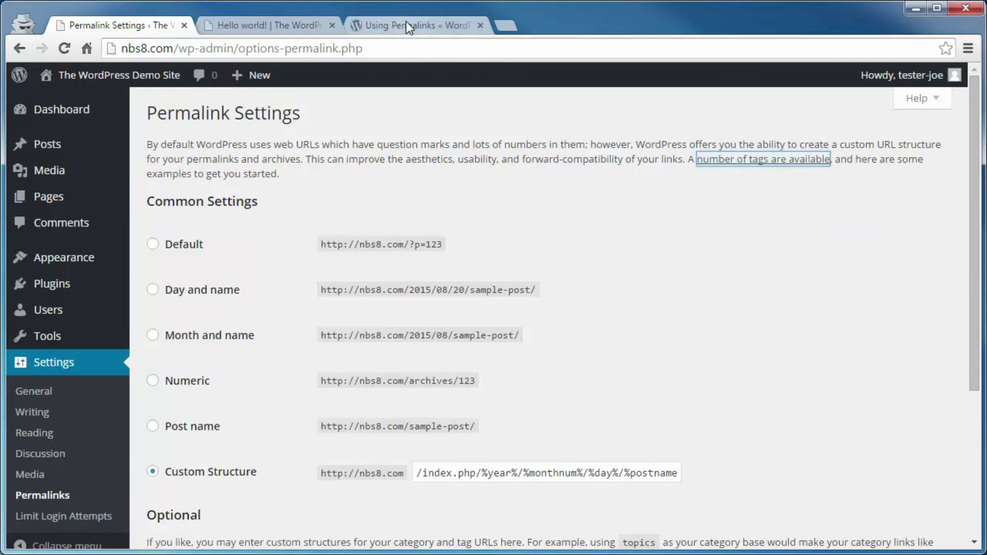
pyautogui.click(409, 27)
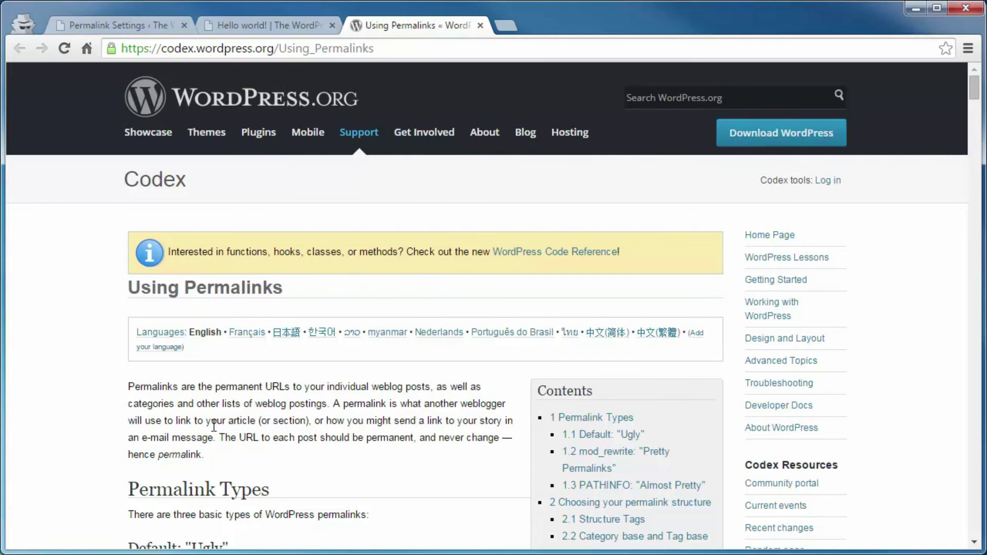
pyautogui.scroll(-20, 214, 426)
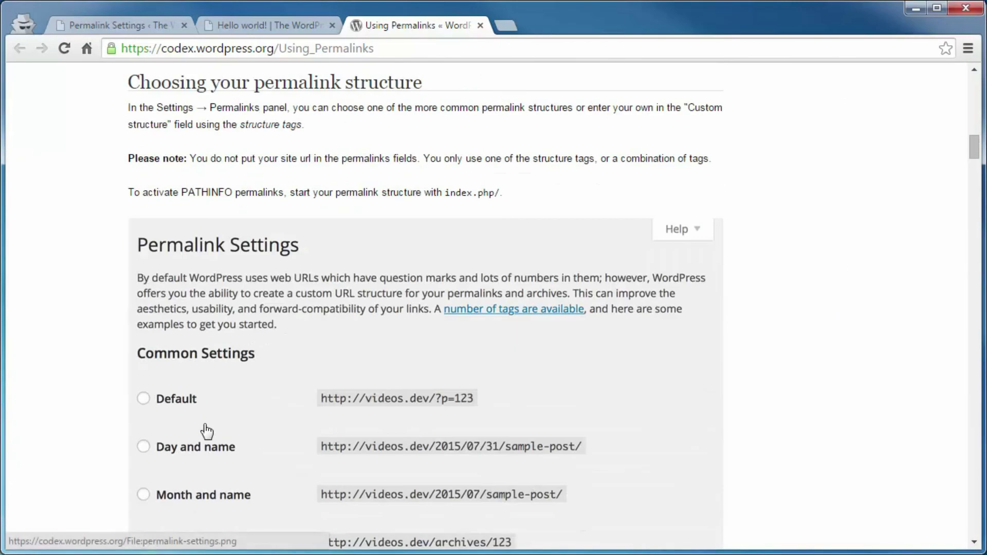
pyautogui.scroll(-10, 207, 431)
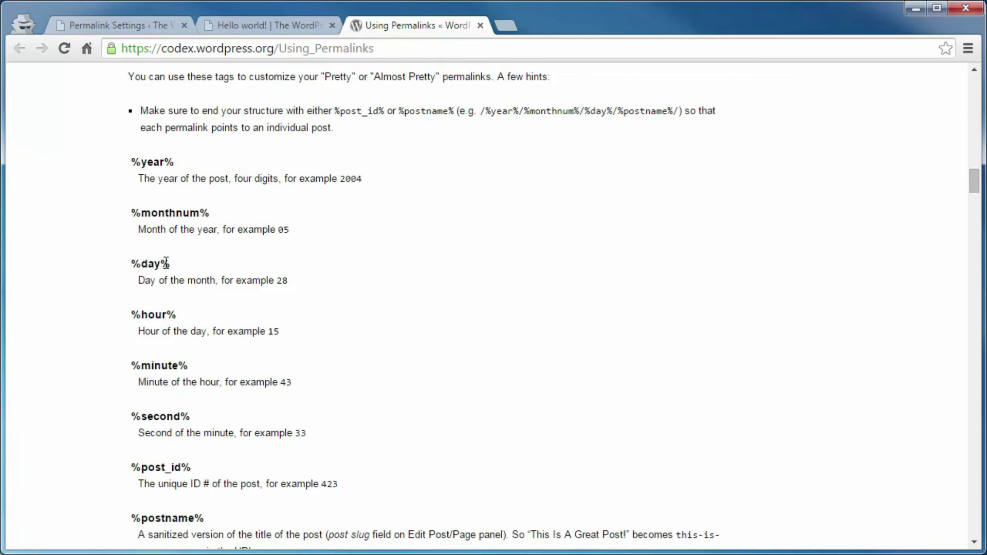
pyautogui.click(151, 31)
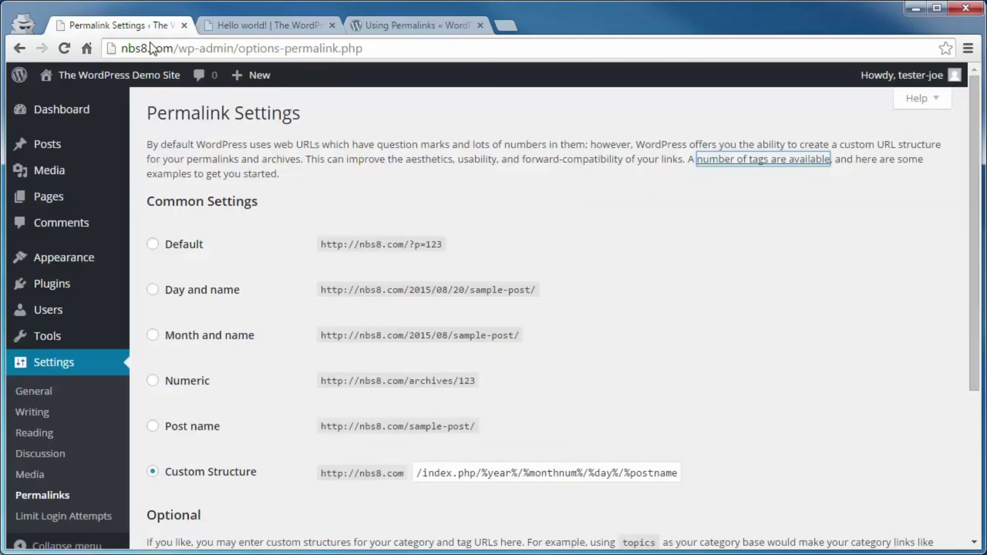
pyautogui.click(275, 29)
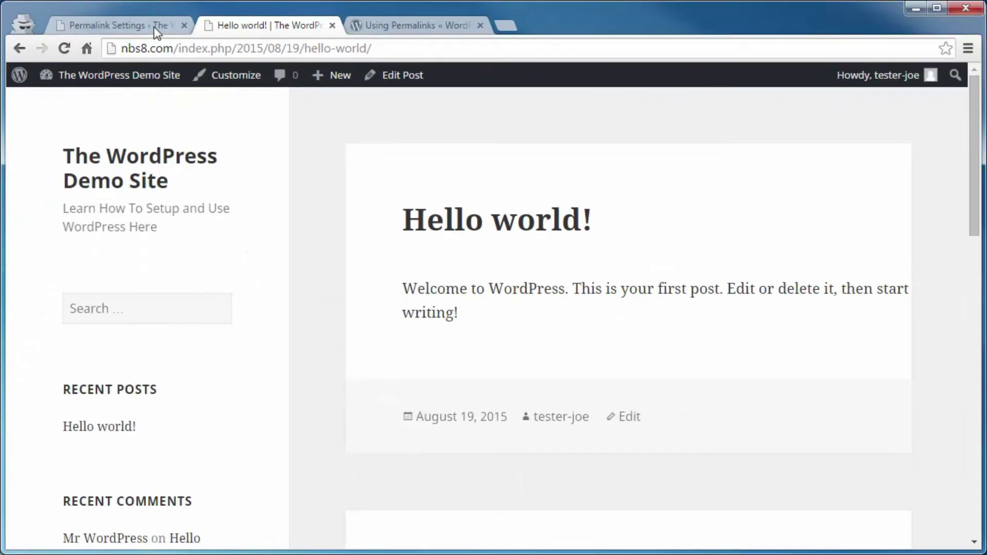
pyautogui.click(153, 27)
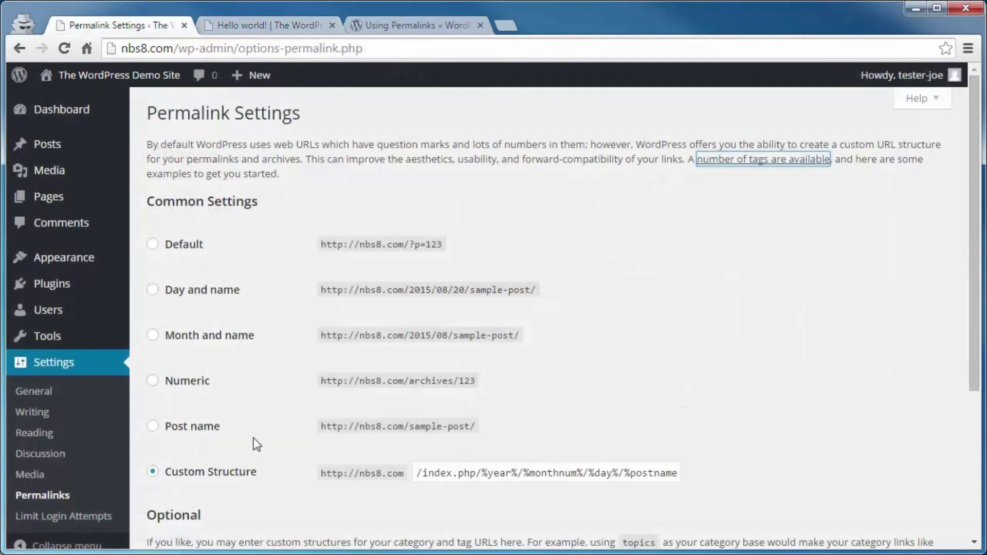
# Step: Choose the Post name permalink structure, /%postname%/, and view the Optional section
pyautogui.click(152, 427)
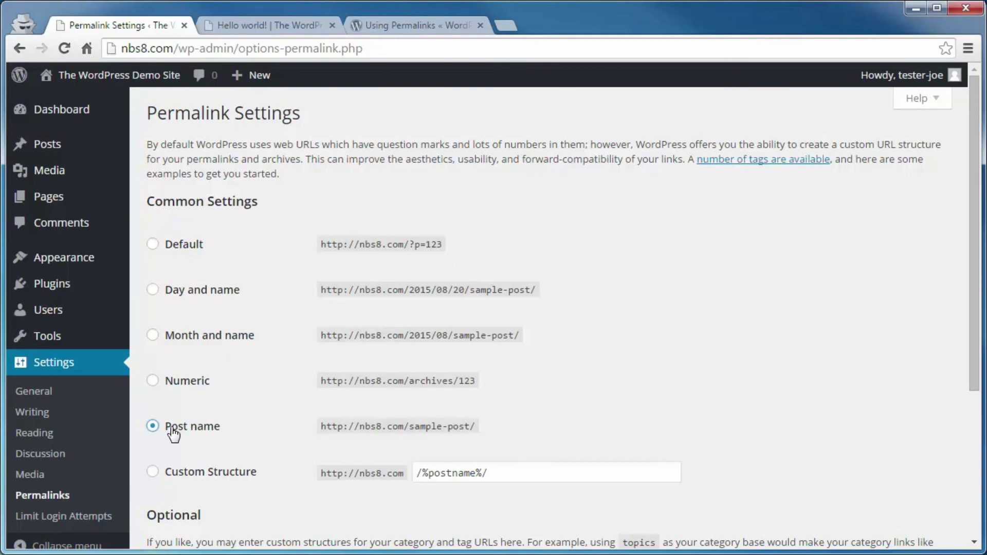
pyautogui.scroll(-3, 184, 409)
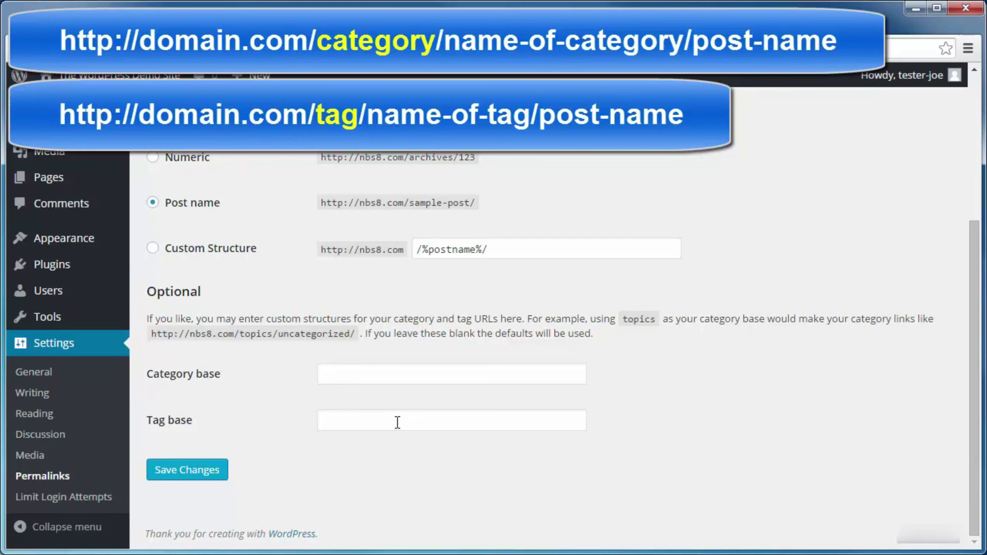
# Step: Enter 'subject' as the category base and 'group' as the tag base
pyautogui.click(347, 374)
pyautogui.write('subject')
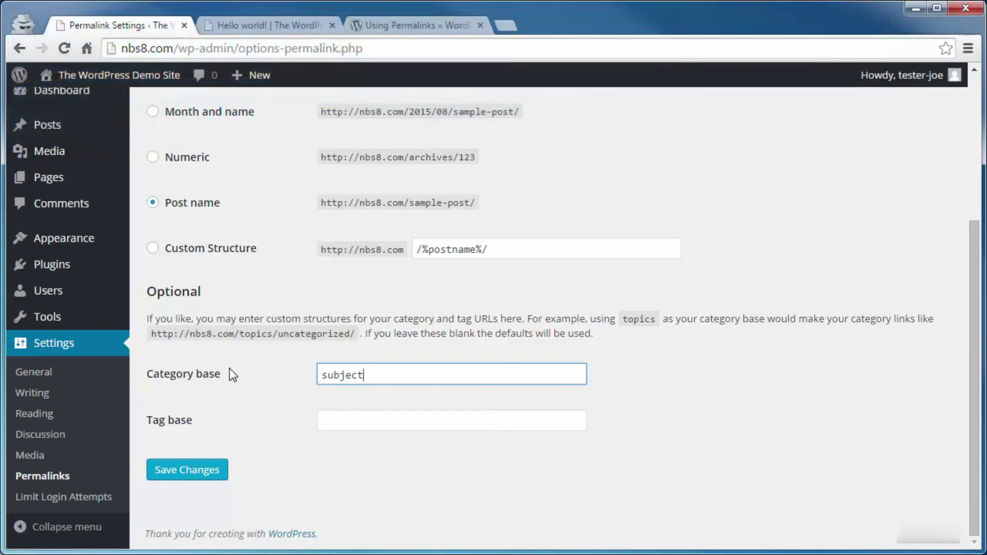
pyautogui.click(389, 431)
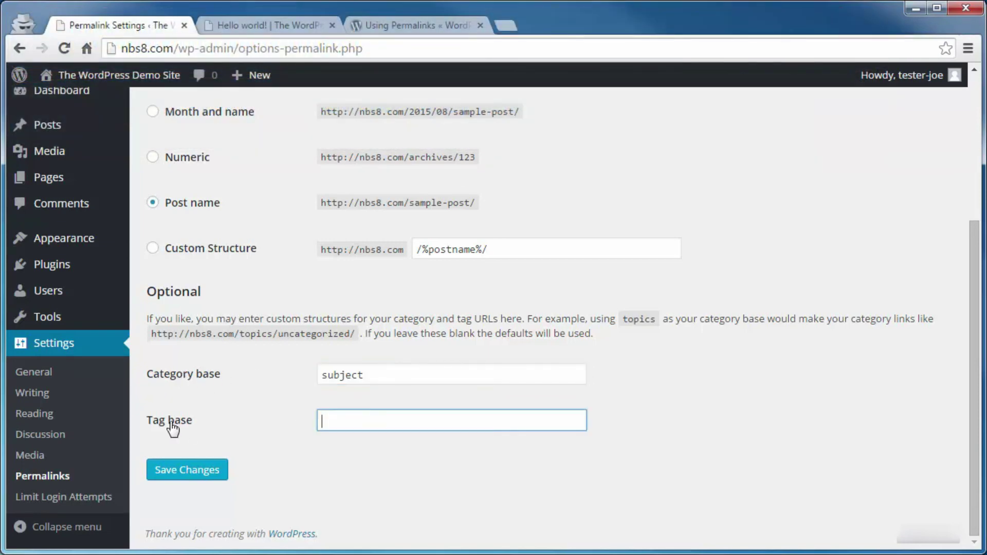
pyautogui.write('group')
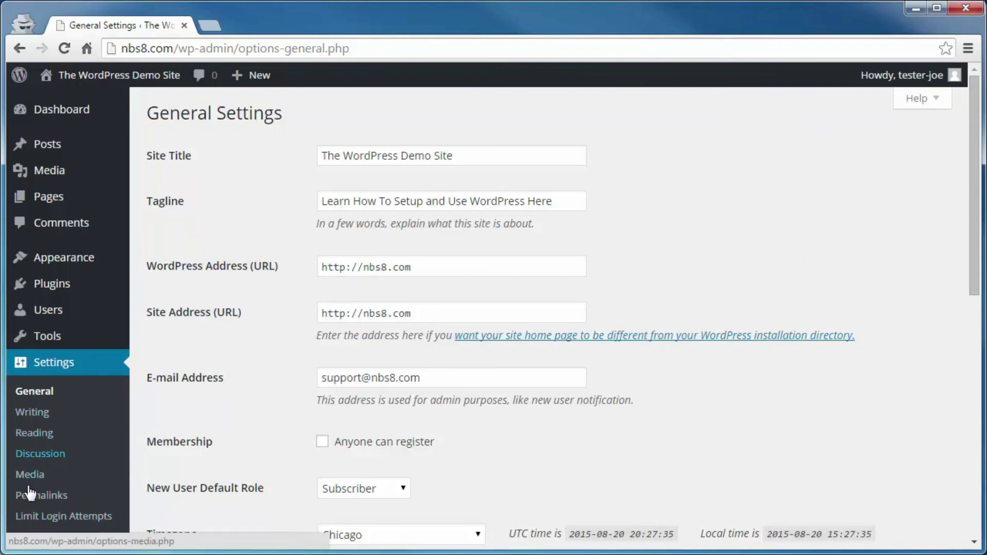
# Step: On the Limit Login Attempts page, set allowed retries to 3 and lockout to 5 minutes
pyautogui.click(29, 520)
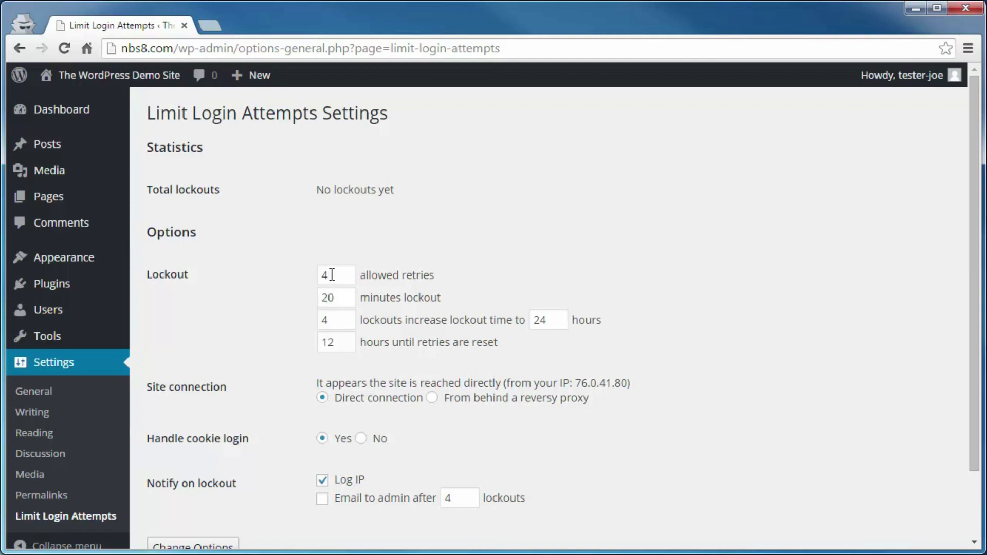
pyautogui.moveTo(329, 274); pyautogui.dragTo(315, 276)
pyautogui.write('3')
pyautogui.moveTo(334, 297); pyautogui.dragTo(317, 305)
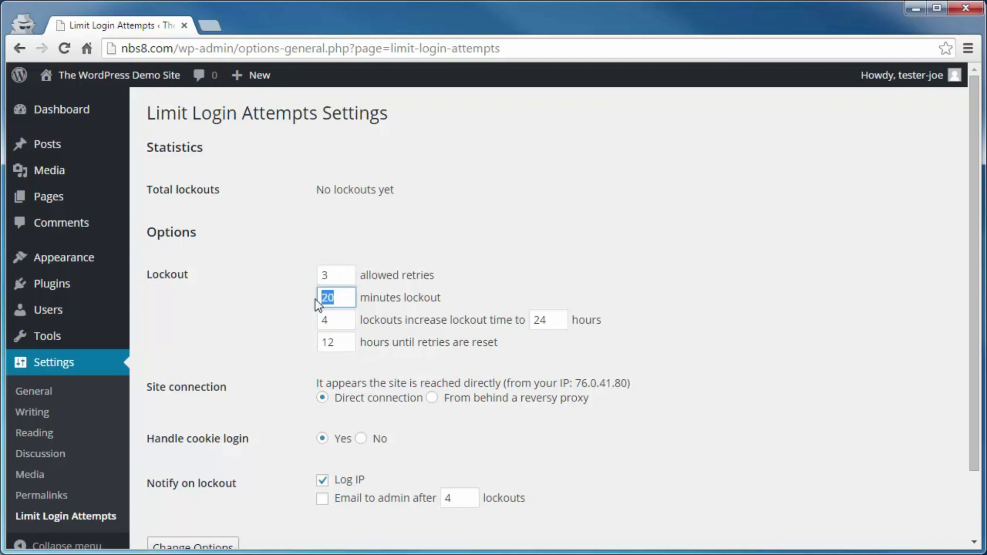
pyautogui.write('5')
# Step: Set 2 lockouts to raise lockout to 2400 hours, and retries to reset after 1200 hours
pyautogui.doubleClick(326, 319)
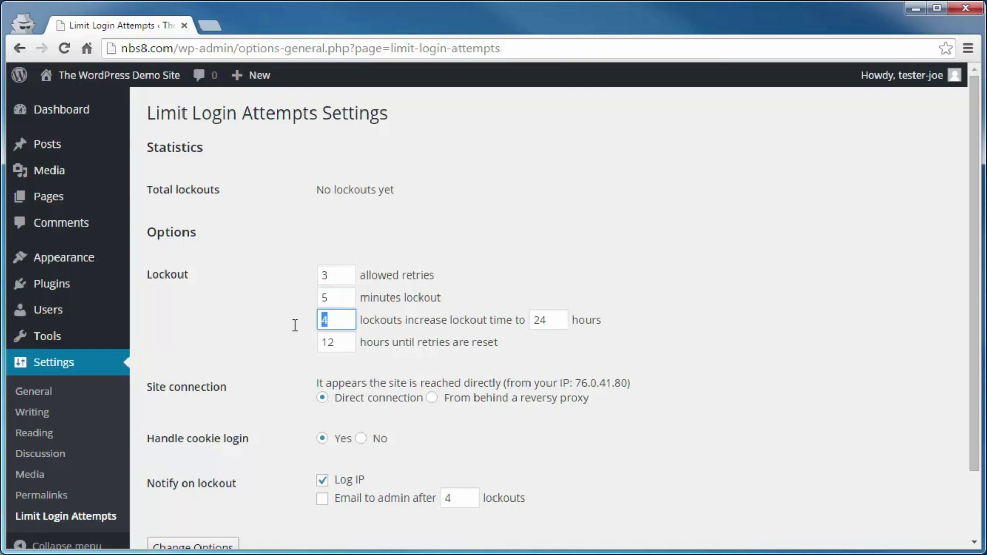
pyautogui.write('2')
pyautogui.click(554, 322)
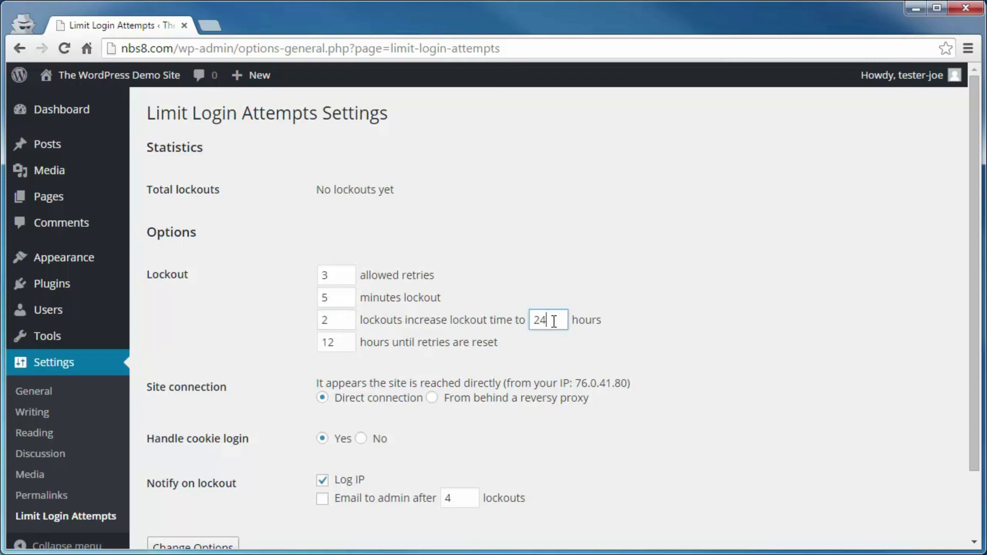
pyautogui.write('00')
pyautogui.click(340, 345)
pyautogui.write('00')
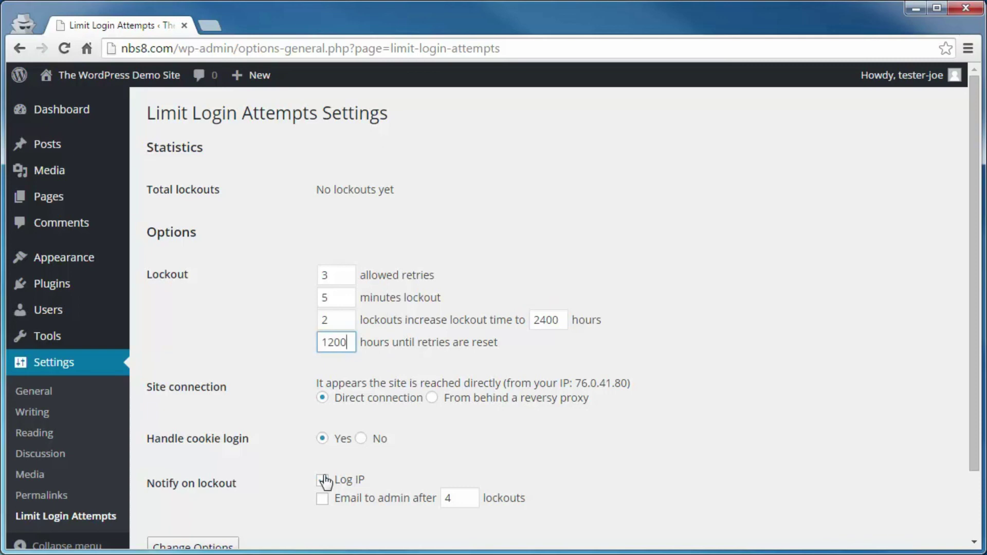
# Step: Save the new lockout settings with Change Options
pyautogui.scroll(-3, 539, 405)
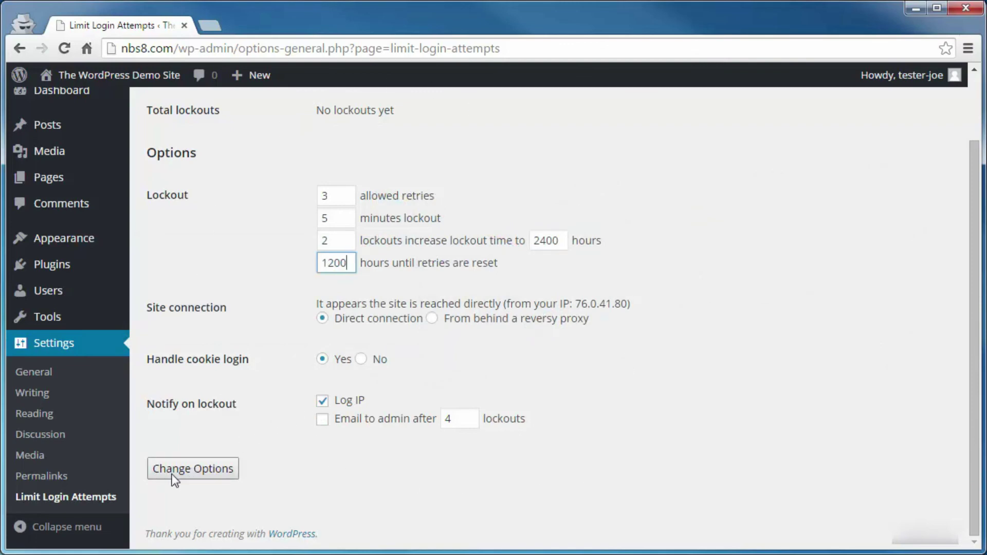
pyautogui.click(191, 471)
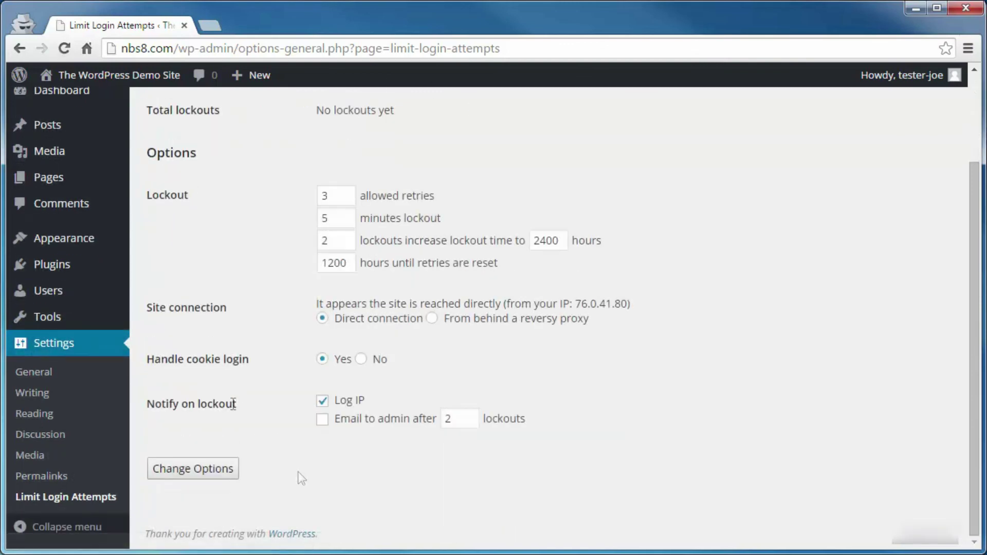